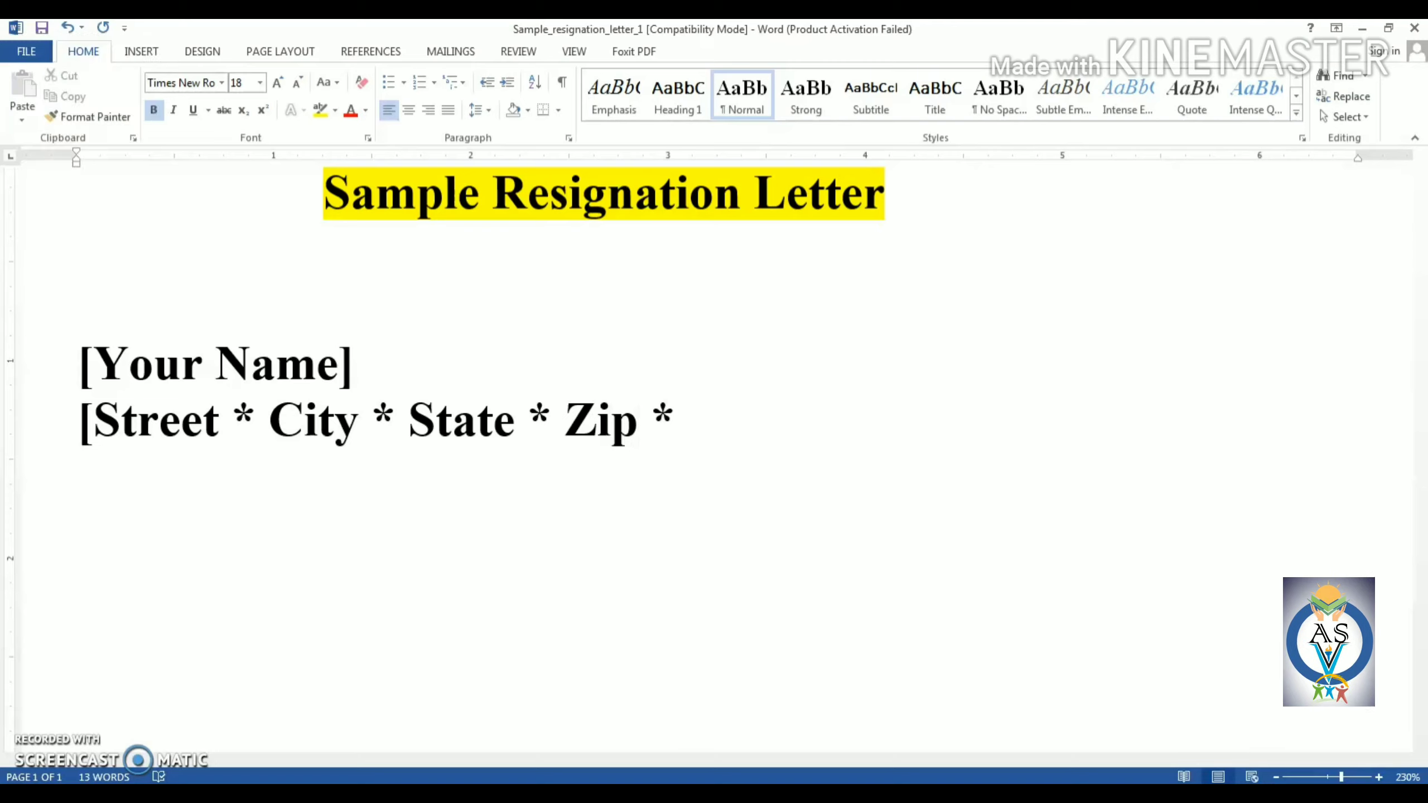
Complete the address placeholder line under the name so it reads "[Street * City * State * Zip Code]", and start a new line.
{"action": "key", "text": "BackSpace"}
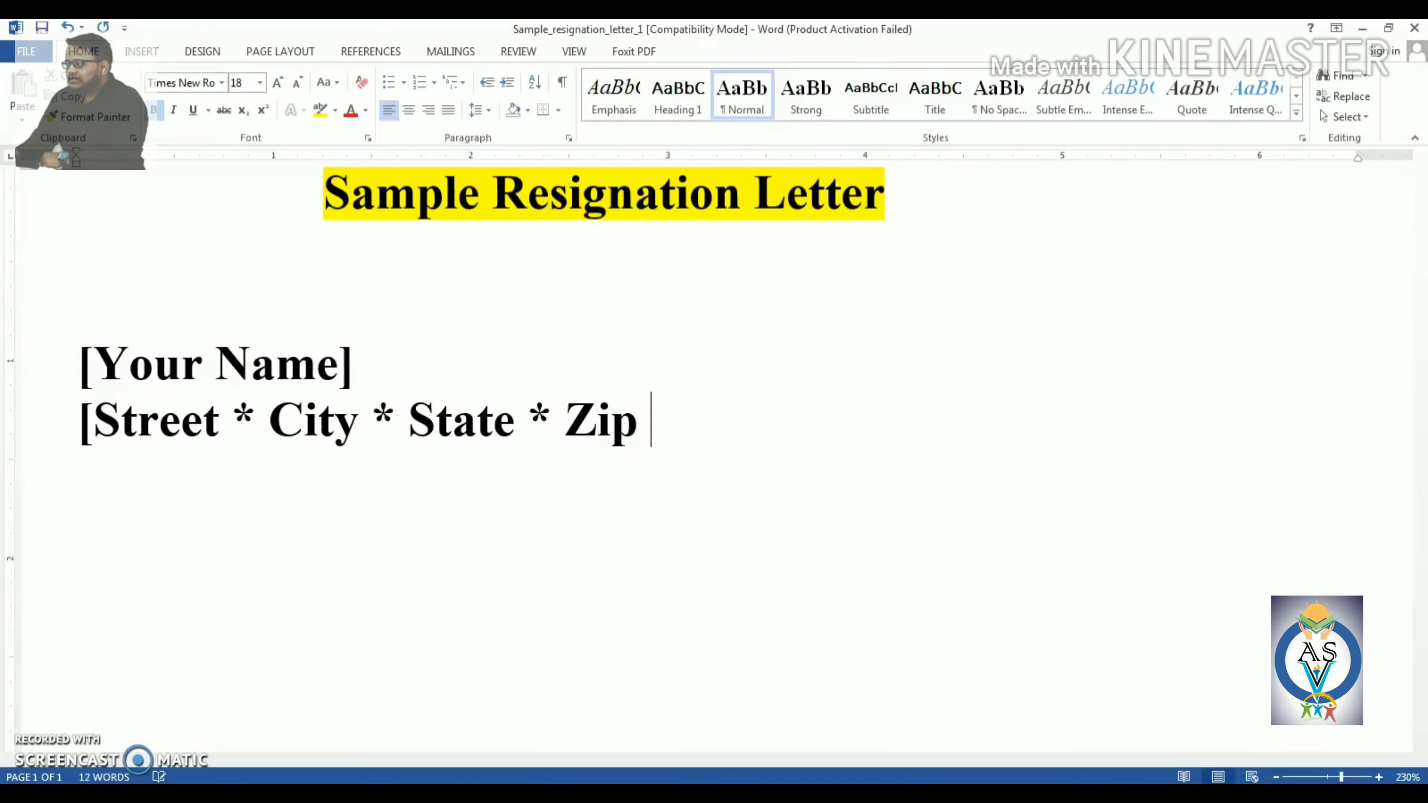
{"action": "type", "text": "Code]"}
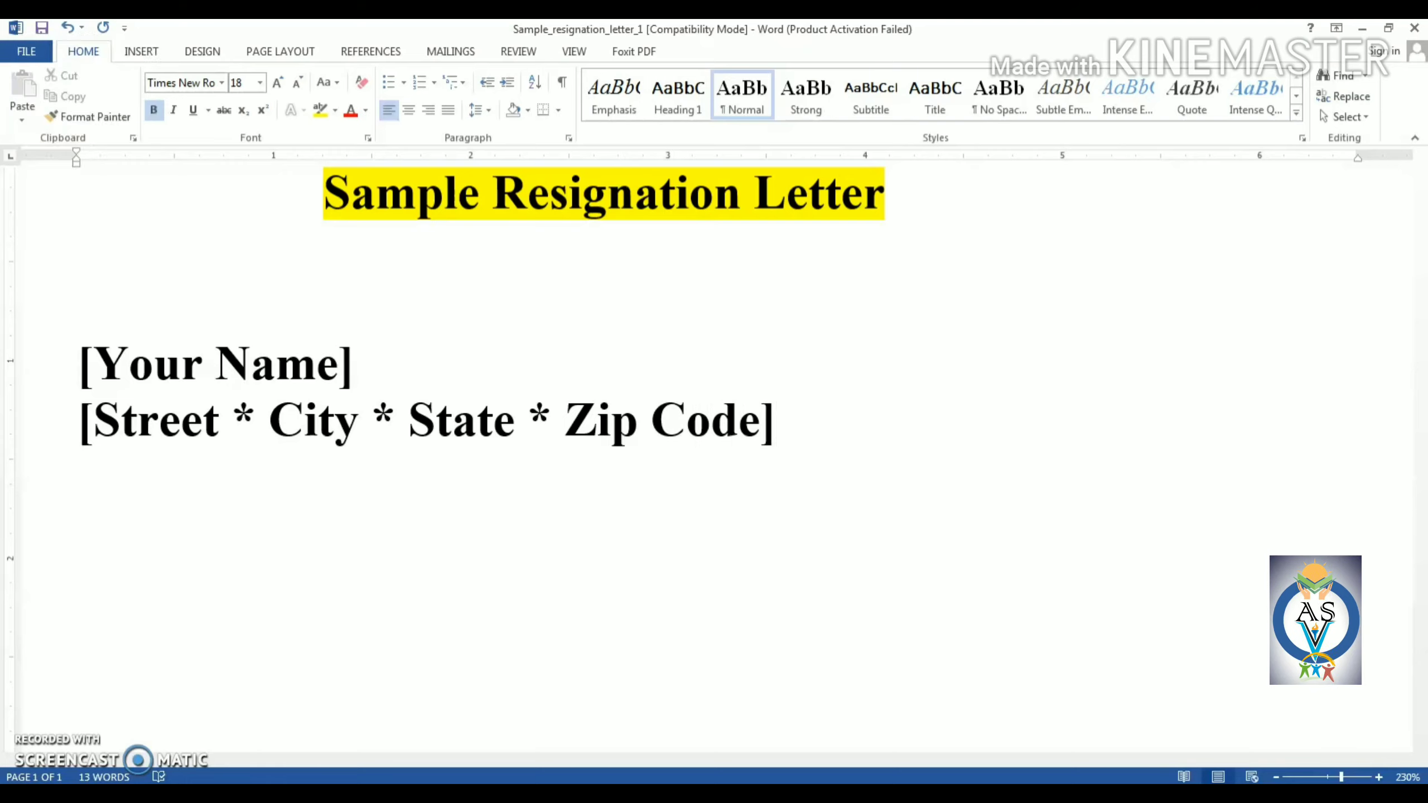
{"action": "key", "text": "Return"}
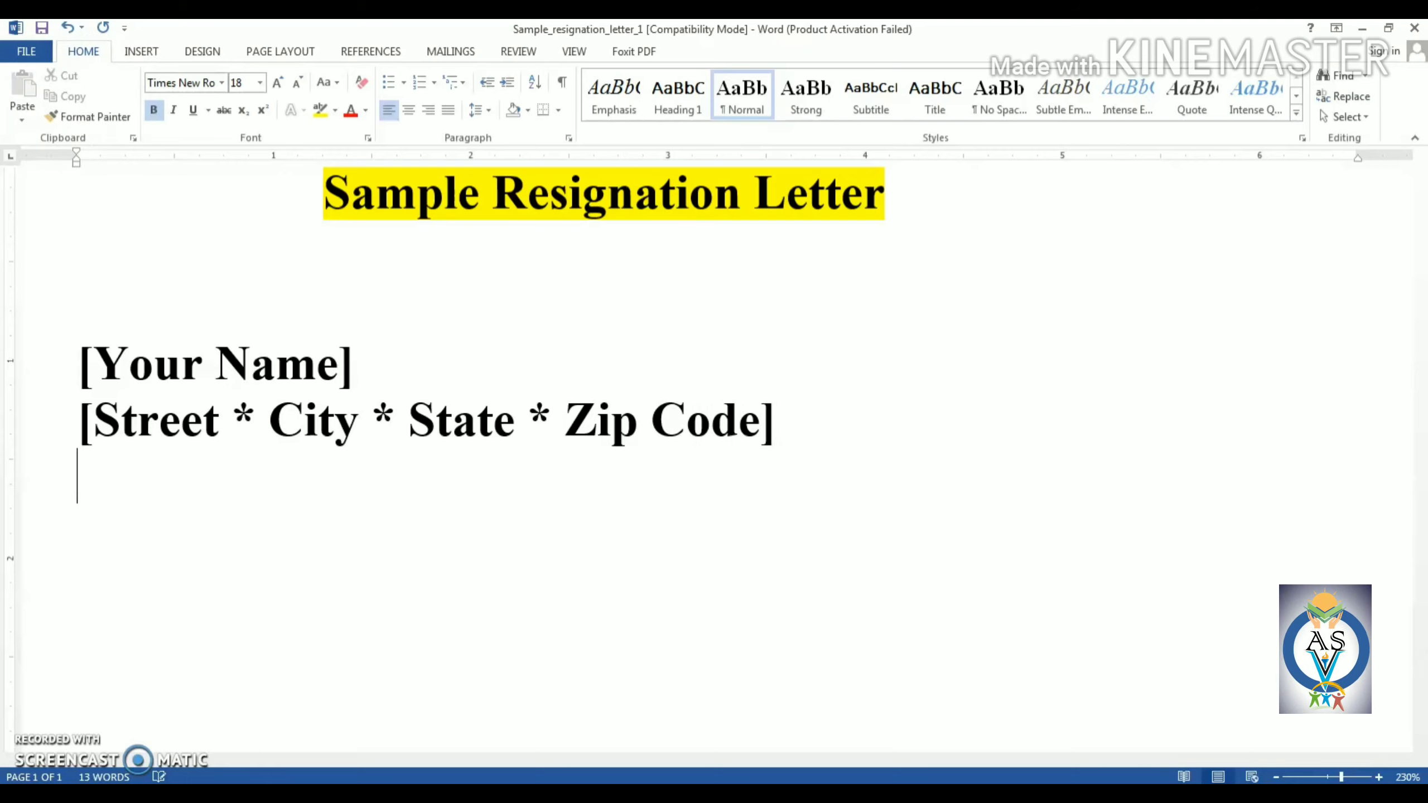
Begin the contact placeholder line below the address with "[Phone # Fax phone #".
{"action": "type", "text": "["}
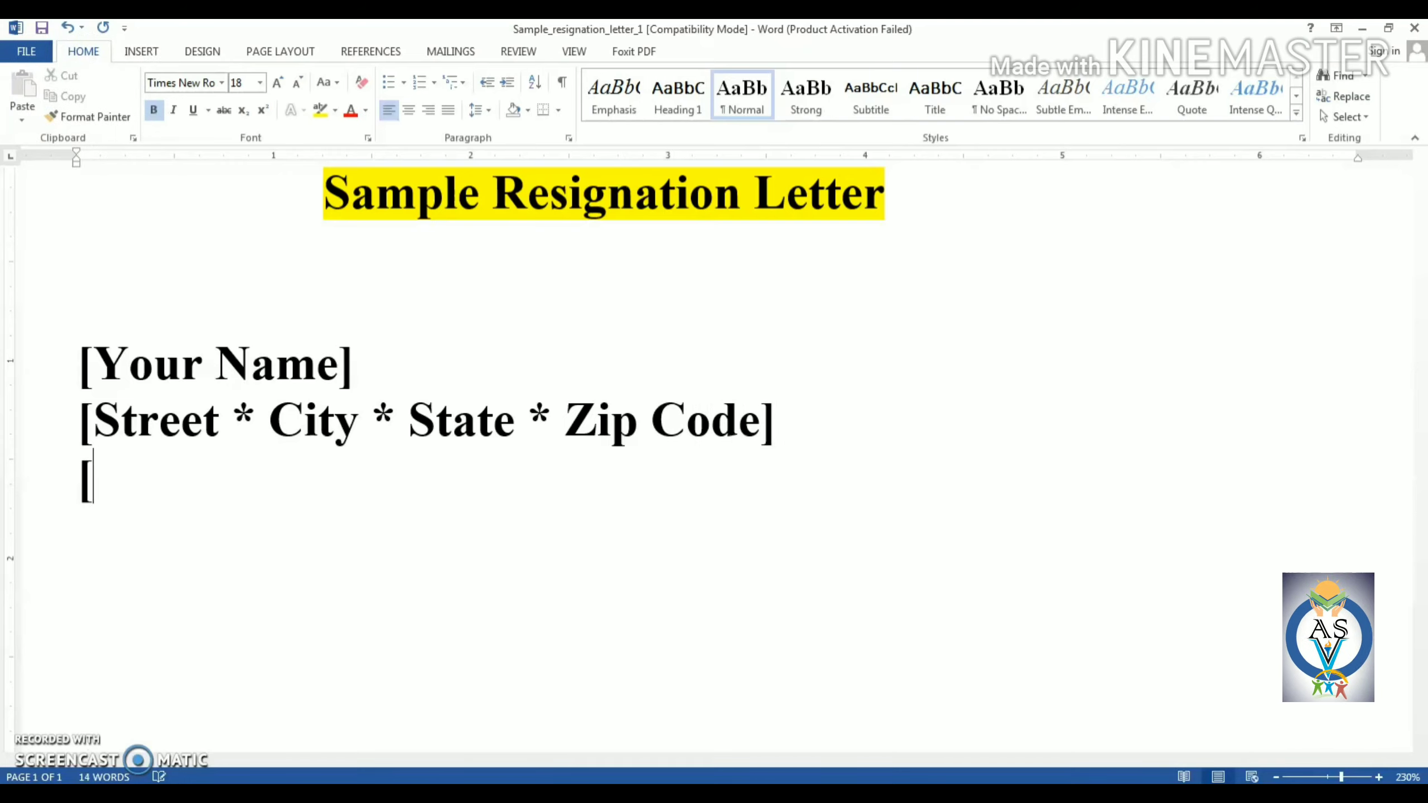
{"action": "type", "text": "Ph"}
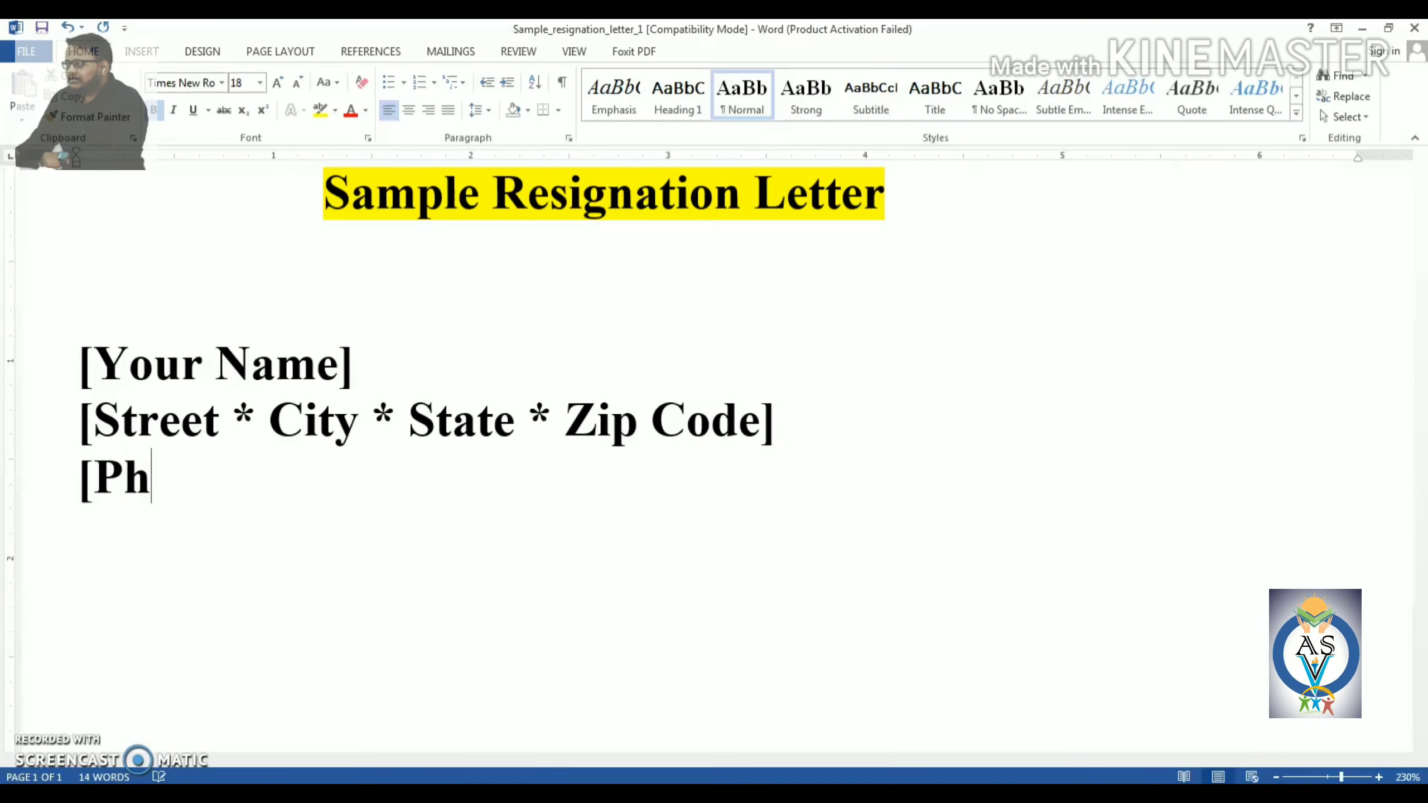
{"action": "type", "text": "one # "}
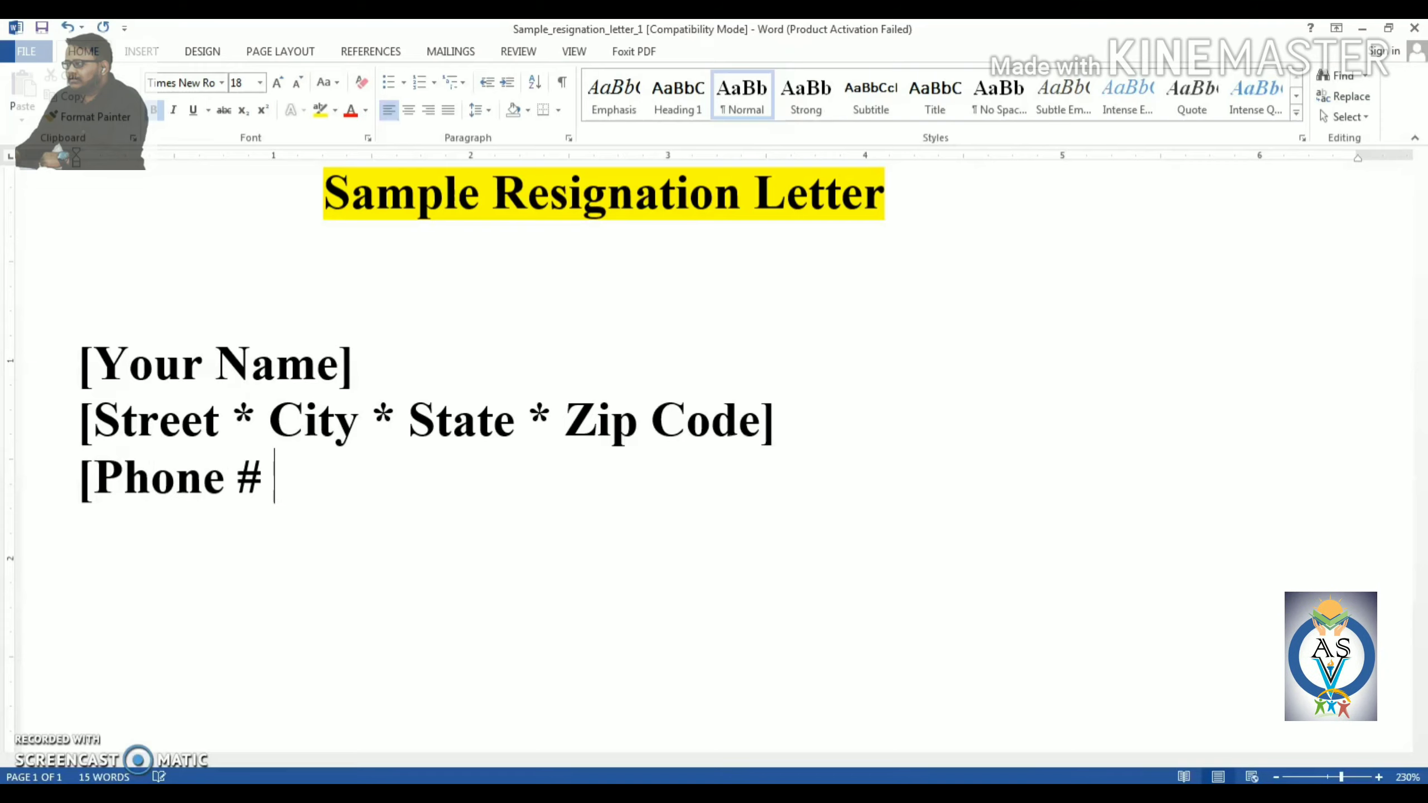
{"action": "type", "text": "Fa"}
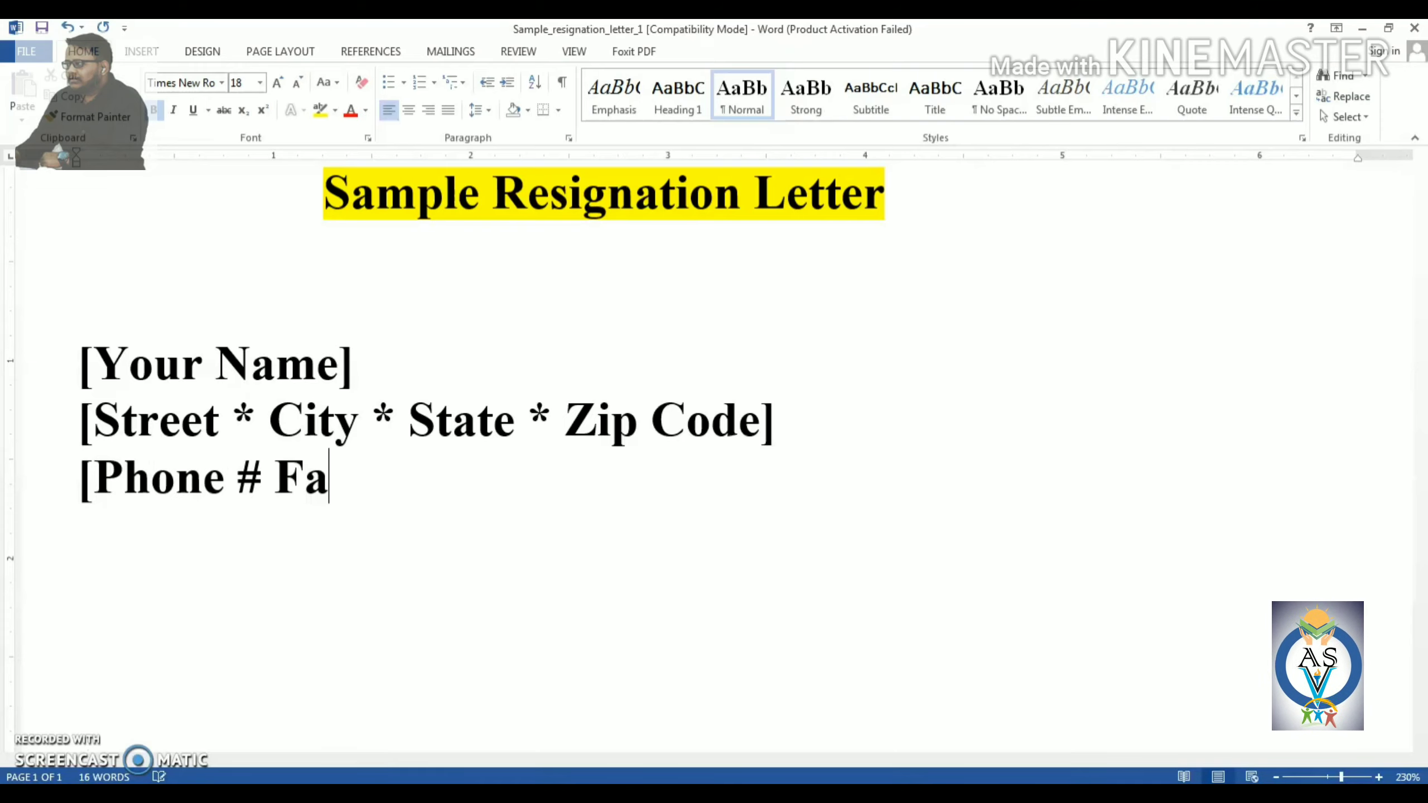
{"action": "type", "text": "x ph"}
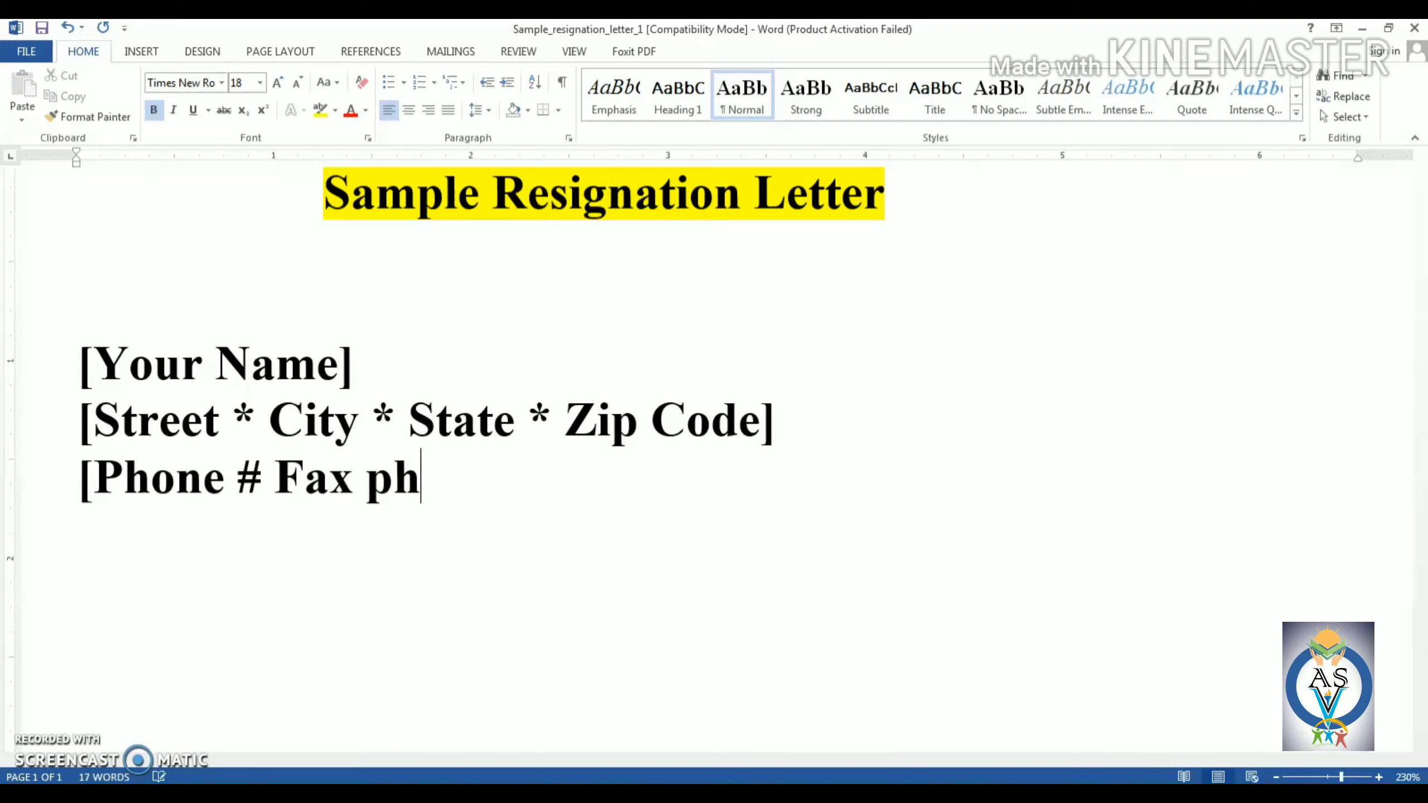
{"action": "type", "text": "one 3"}
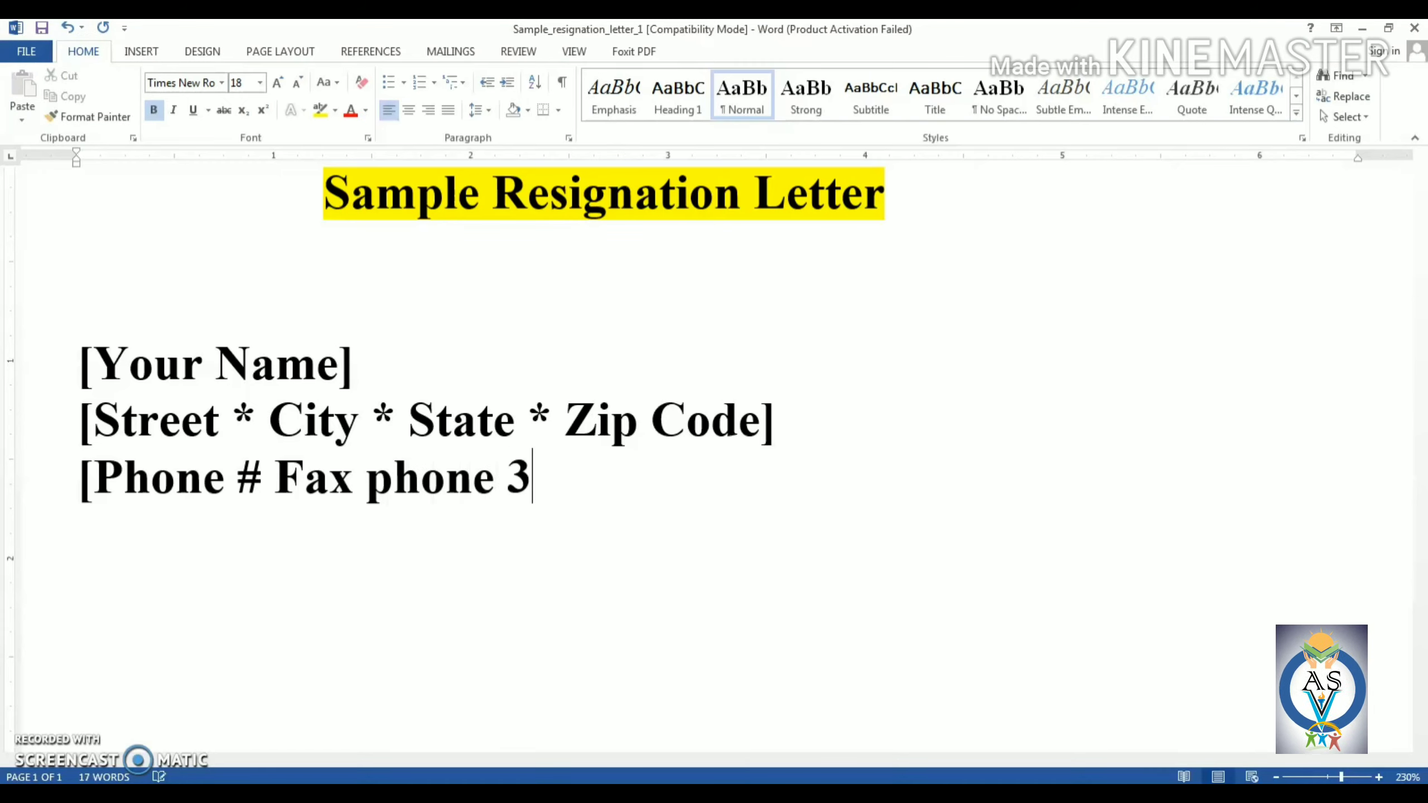
{"action": "key", "text": "BackSpace"}
{"action": "type", "text": "#"}
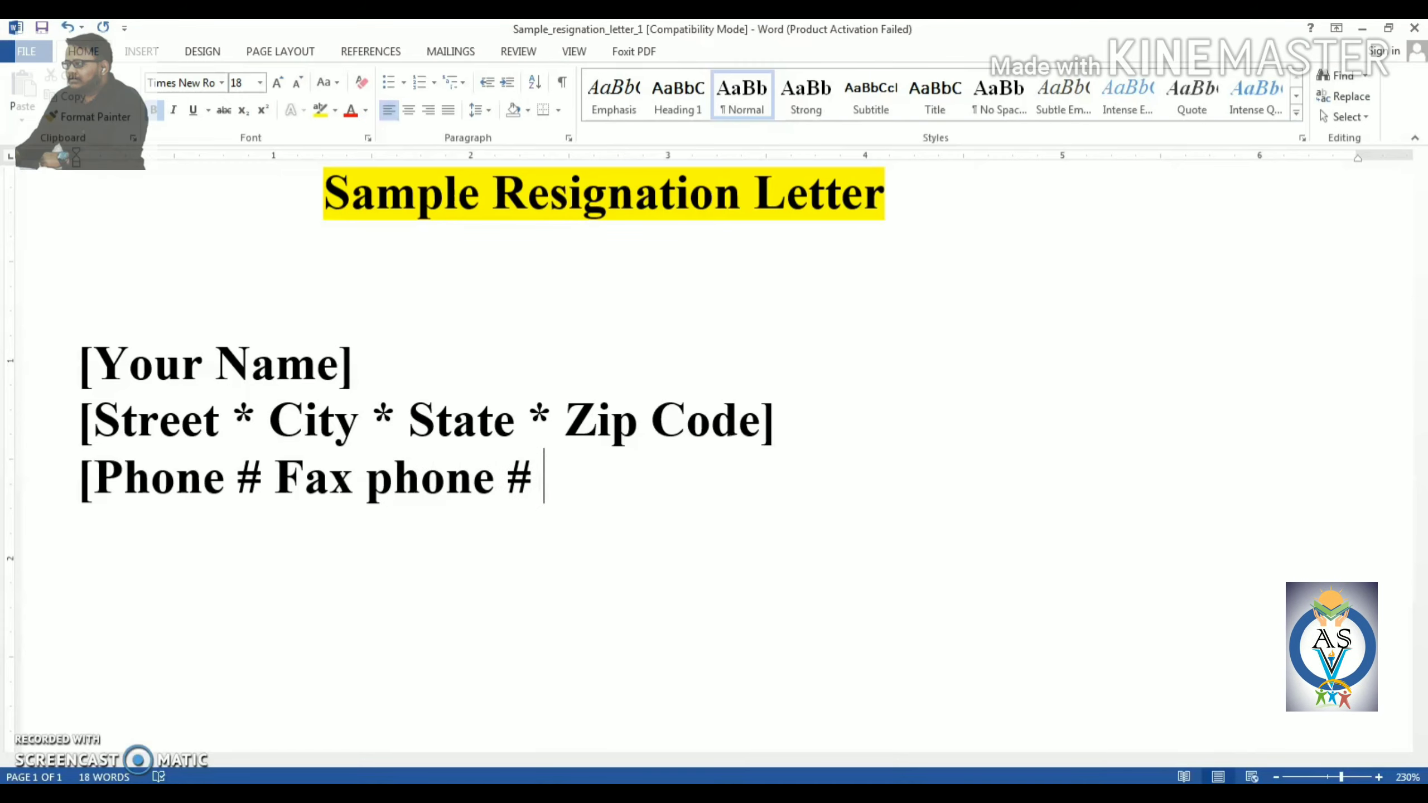
Complete the contact placeholder line by adding "Messages phone # Emial]" after the fax entry.
{"action": "key", "text": "BackSpace"}
{"action": "type", "text": "me"}
{"action": "key", "text": "BackSpace"}
{"action": "key", "text": "BackSpace"}
{"action": "type", "text": "M"}
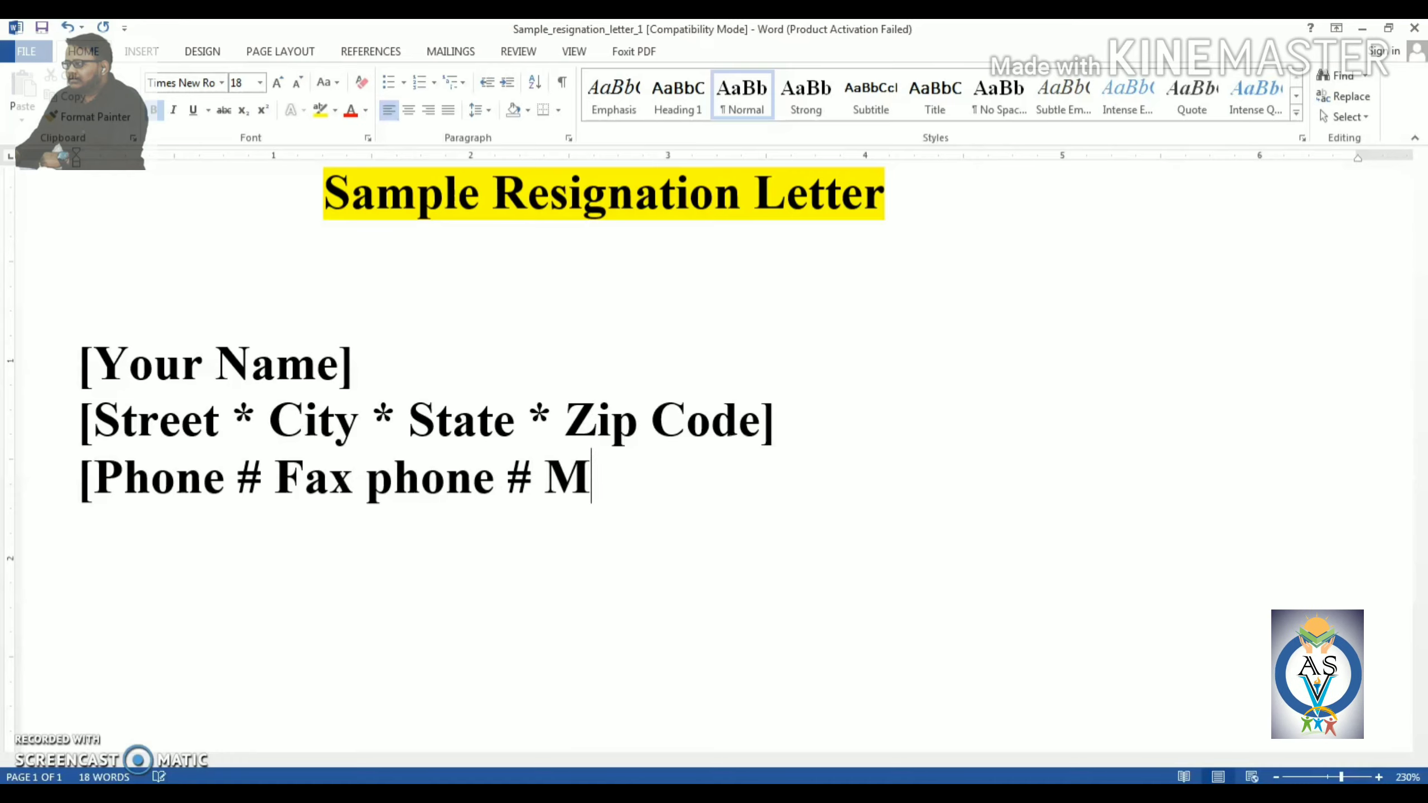
{"action": "type", "text": "essag"}
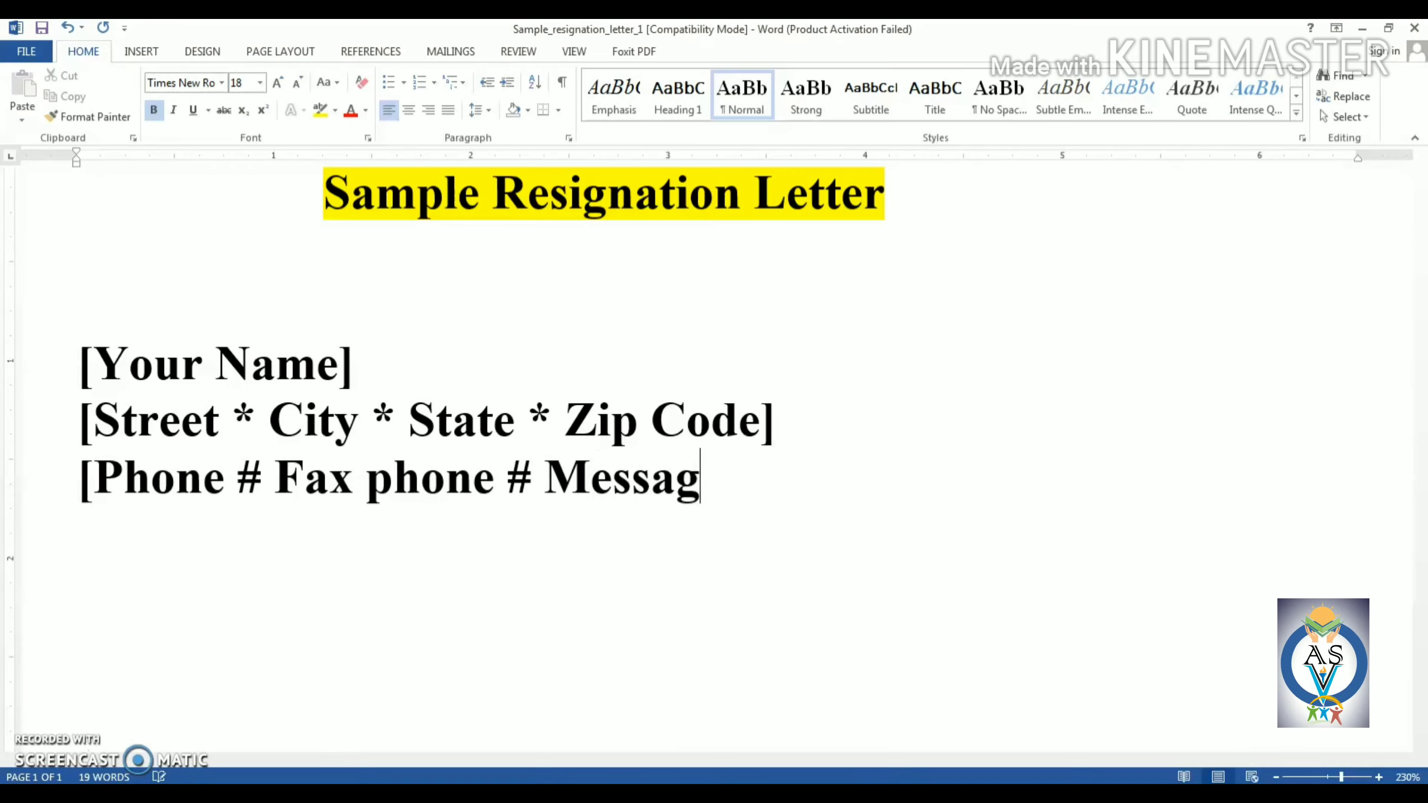
{"action": "type", "text": "es phob"}
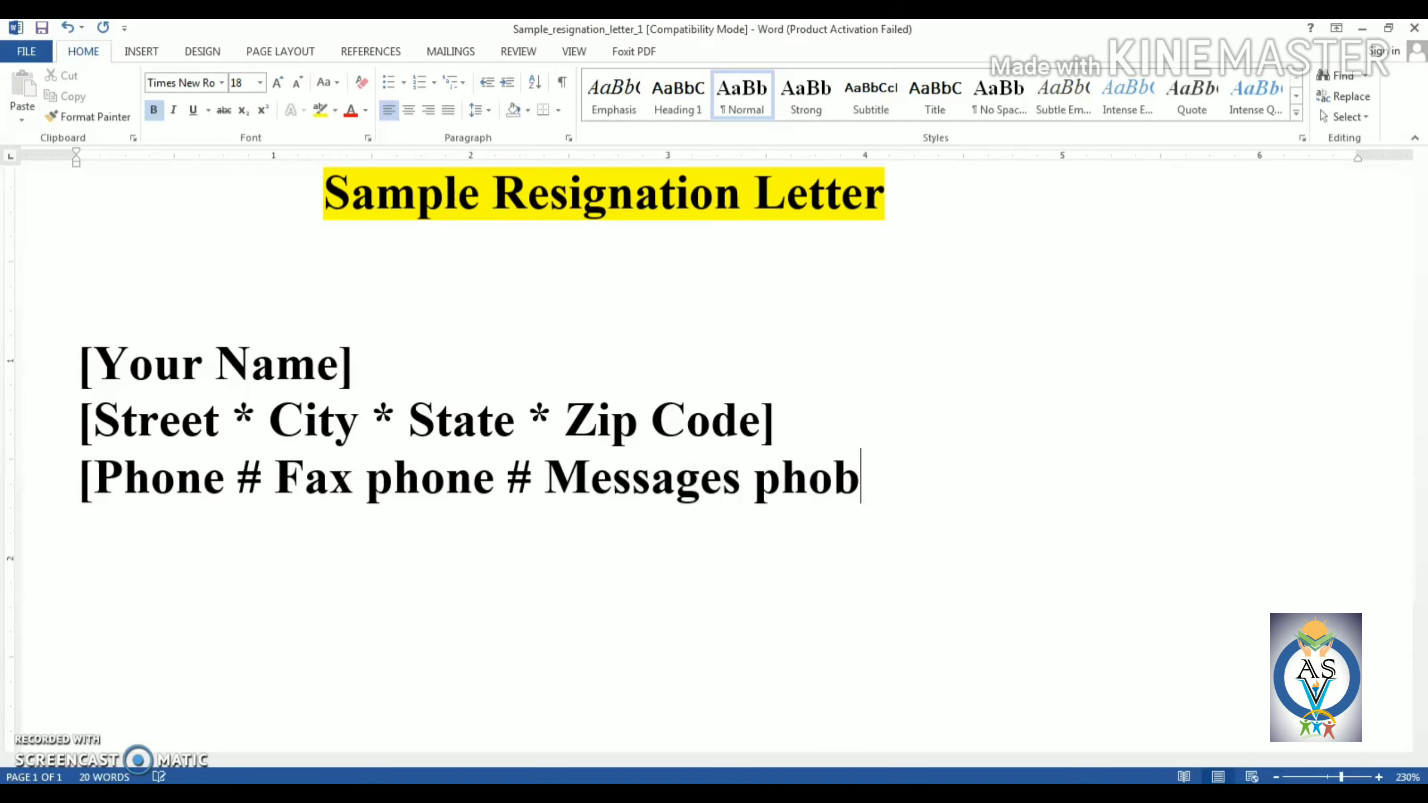
{"action": "key", "text": "BackSpace"}
{"action": "type", "text": "ne "}
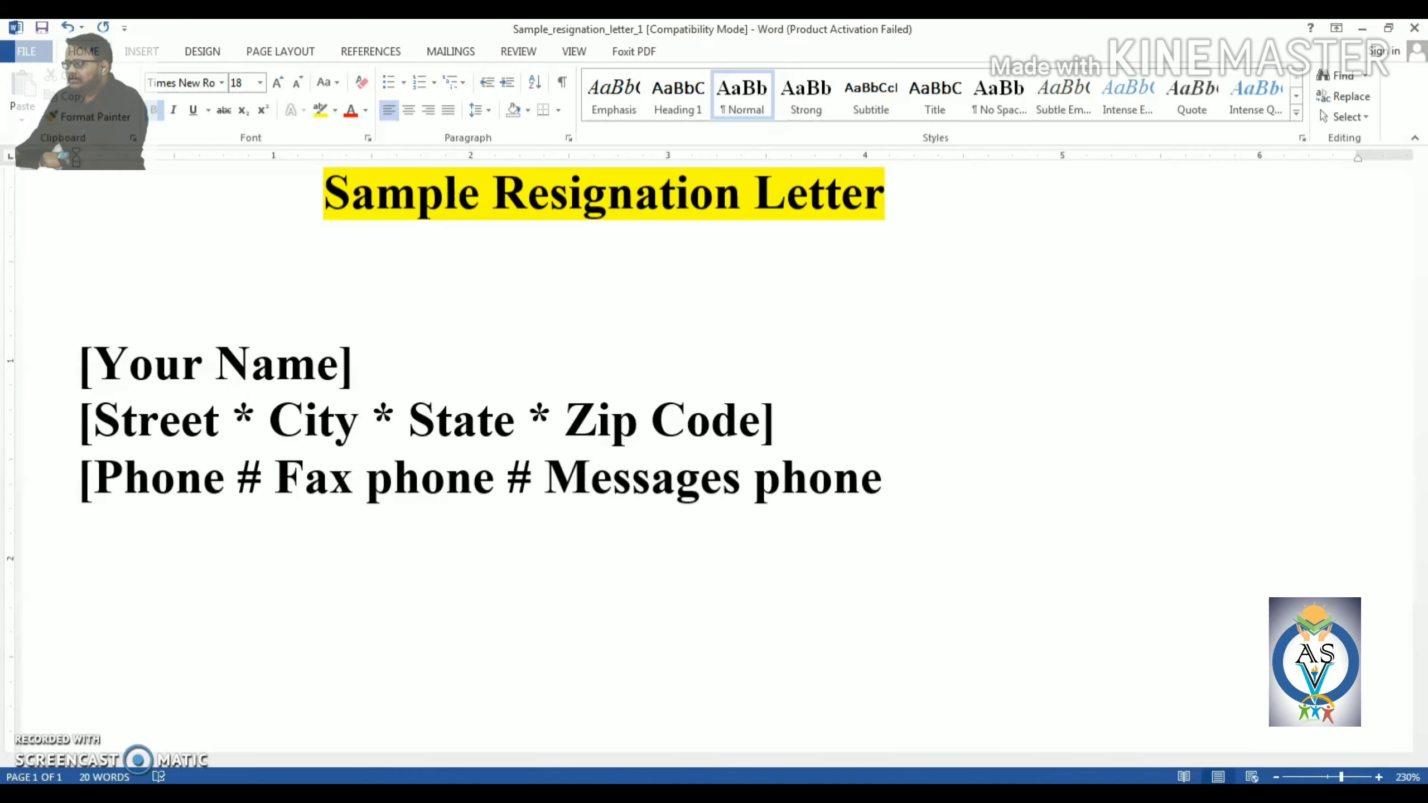
{"action": "type", "text": "# Emial"}
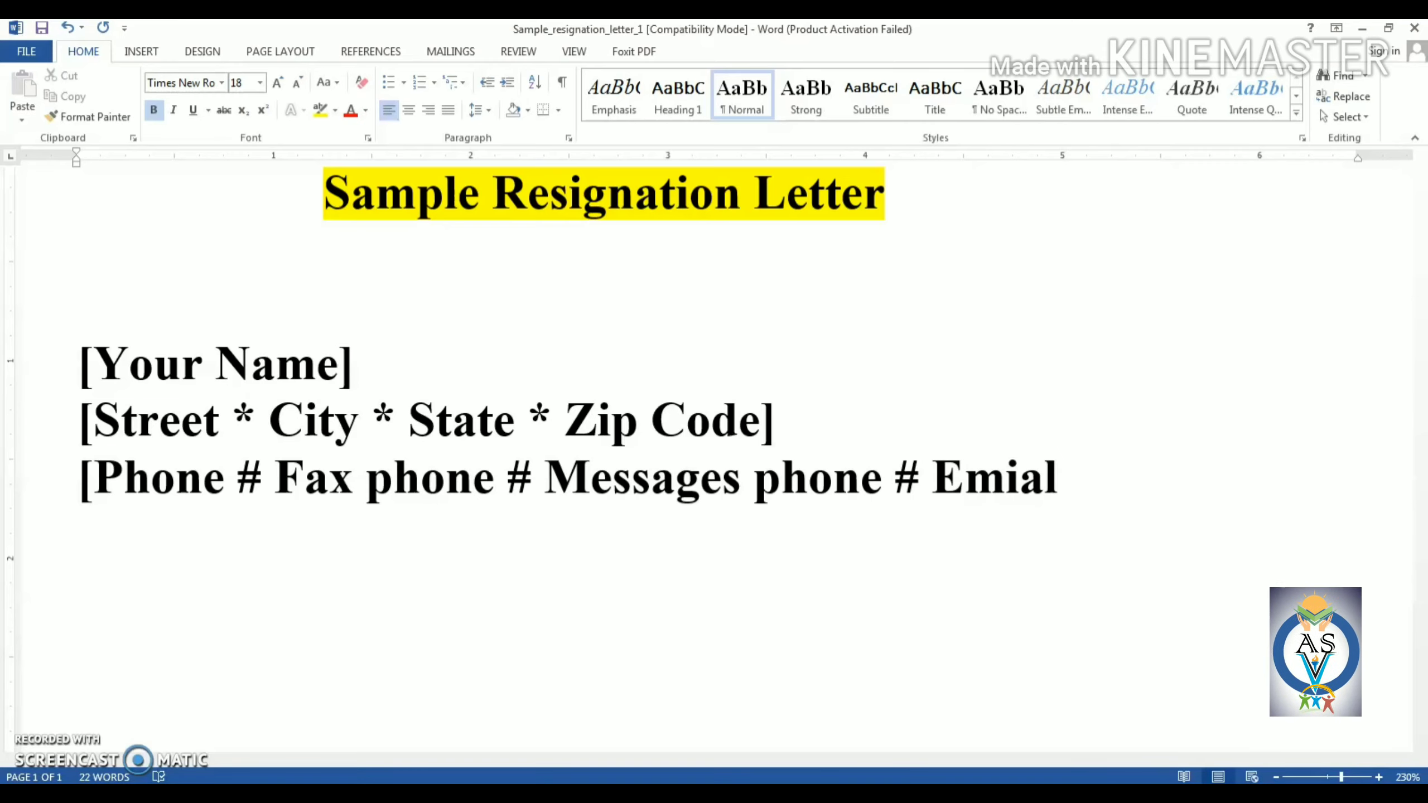
{"action": "type", "text": "]"}
{"action": "key", "text": "Return"}
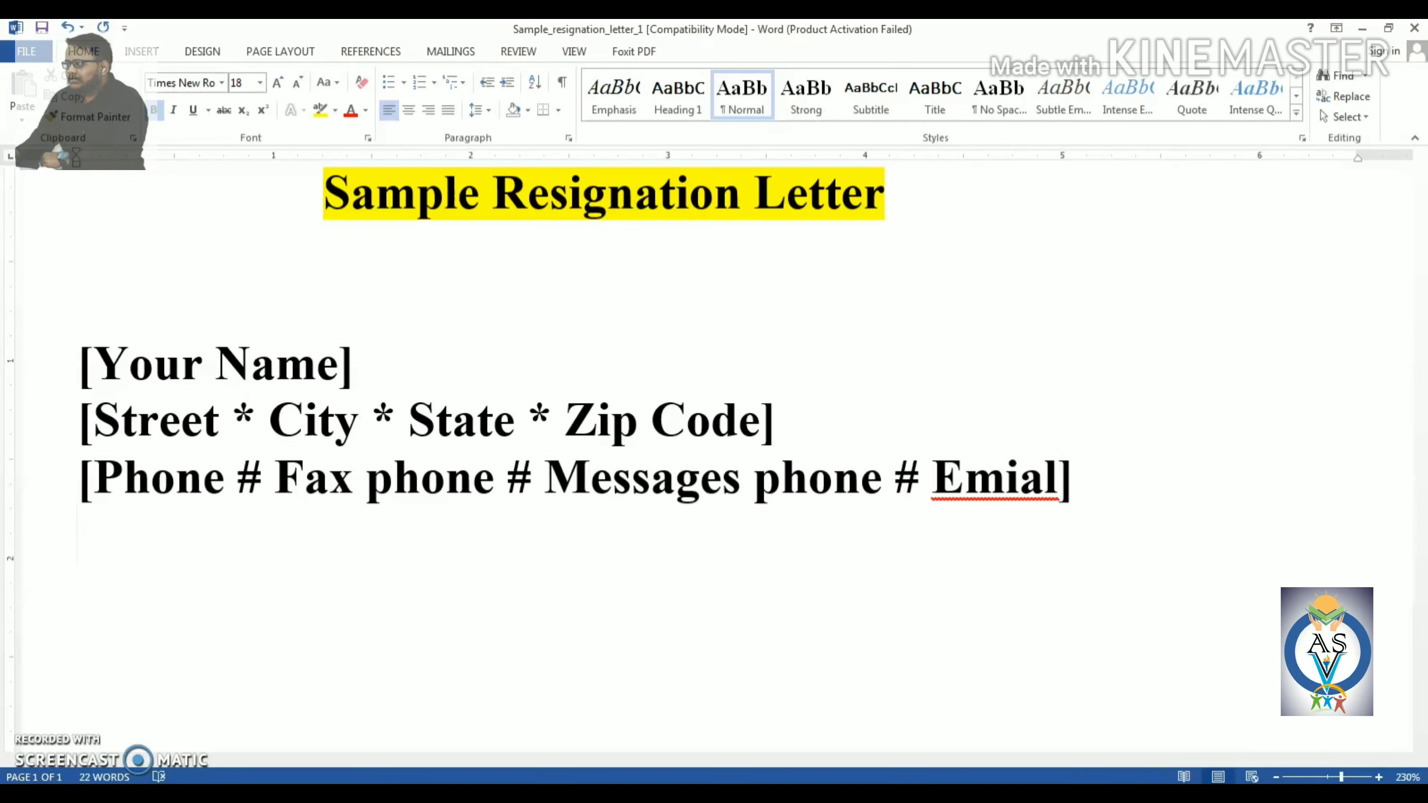
Leave two blank lines below the contact line and add the placeholder "[Date today]".
{"action": "key", "text": "Return"}
{"action": "key", "text": "Return"}
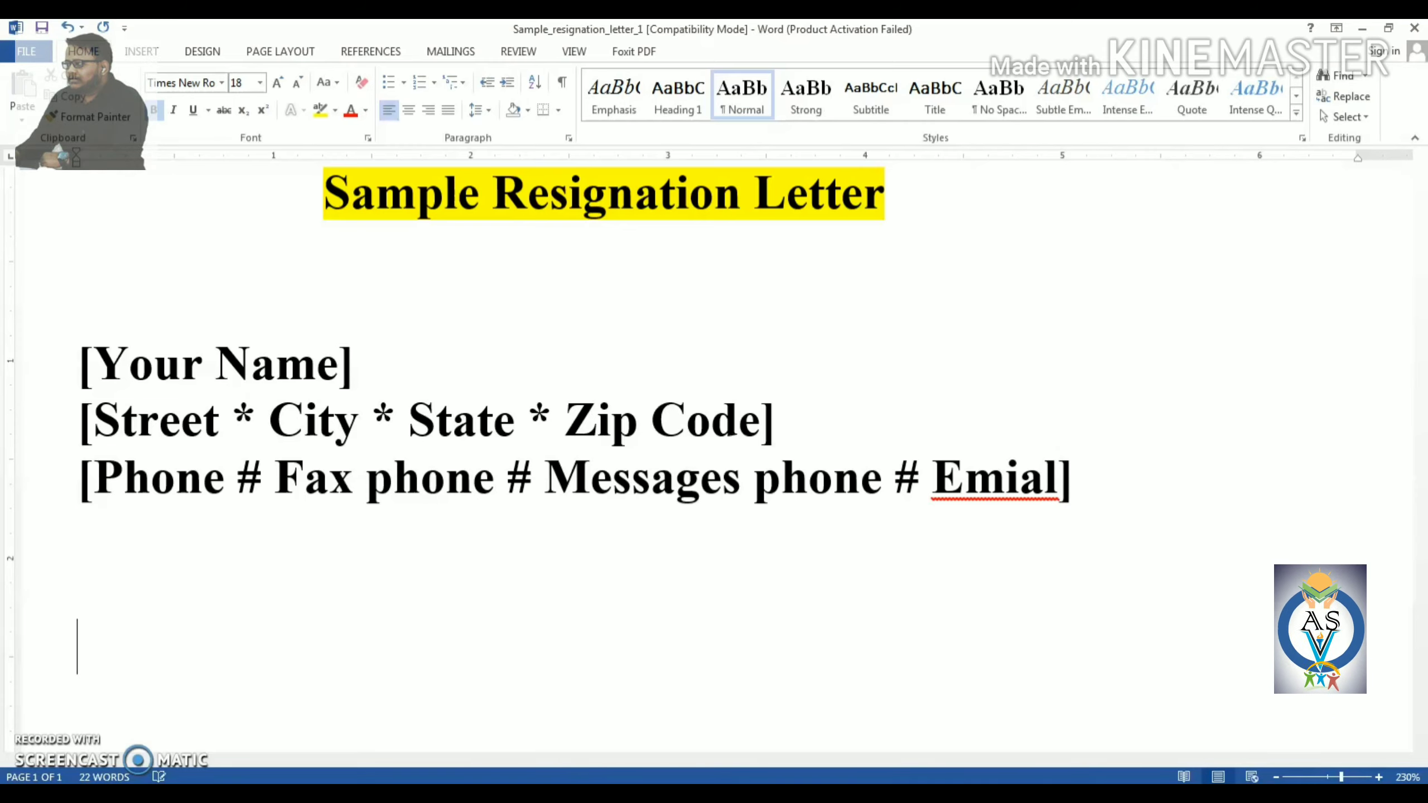
{"action": "type", "text": "[Date "}
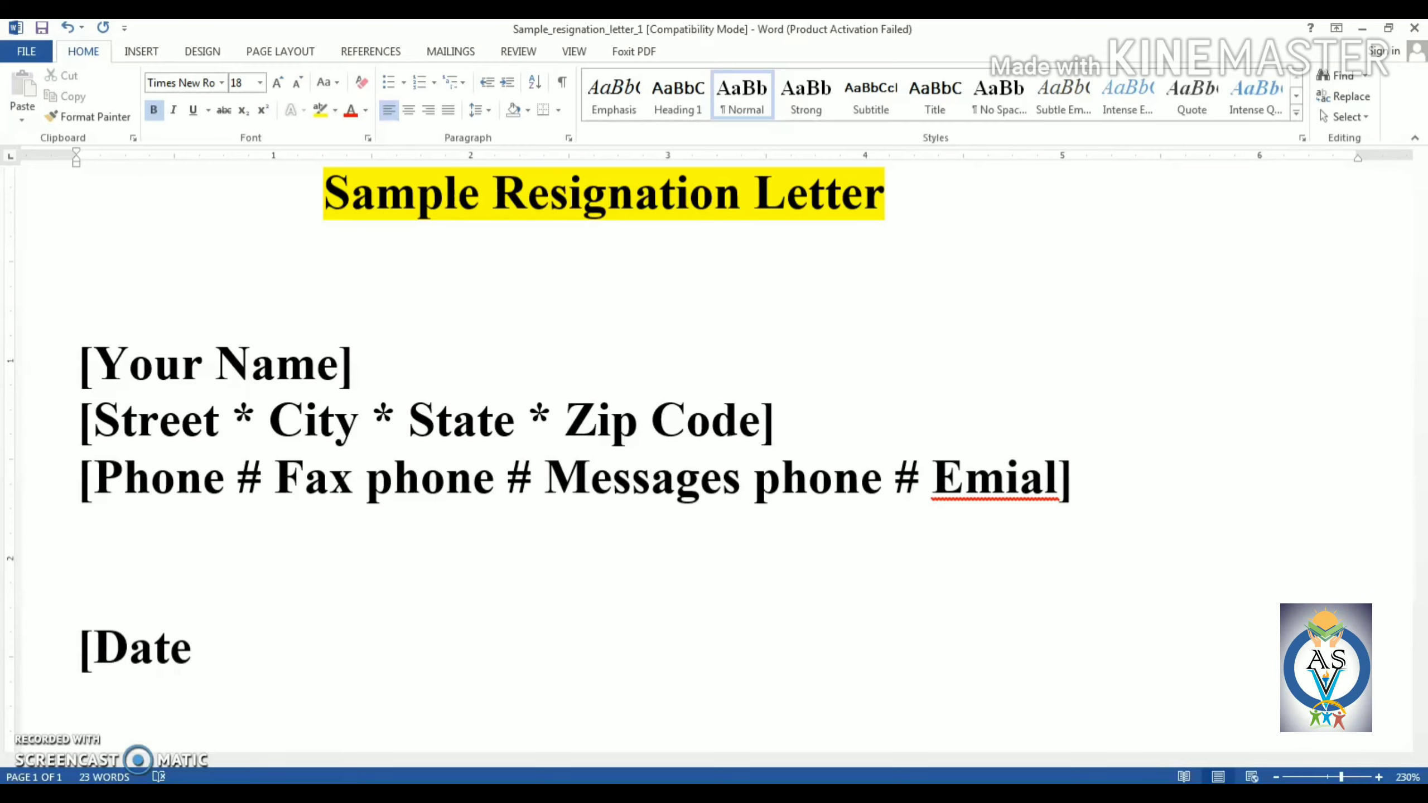
{"action": "type", "text": "today"}
{"action": "key", "text": "BackSpace"}
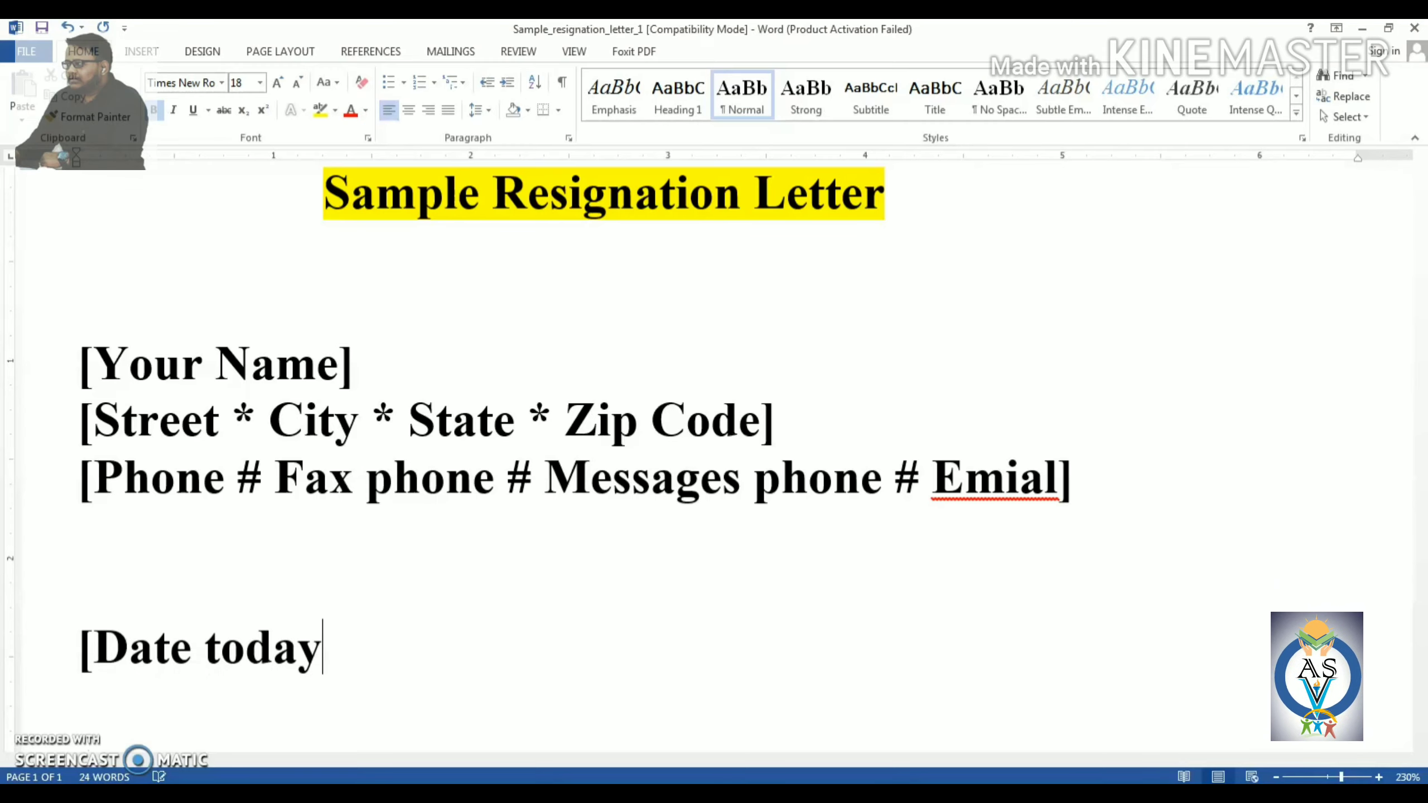
{"action": "type", "text": "]"}
{"action": "key", "text": "Return"}
Leave two blank lines below the date and add the placeholder "[Recipient's name]".
{"action": "scroll", "coordinate": [141, 393], "scroll_direction": "down", "scroll_amount": 5}
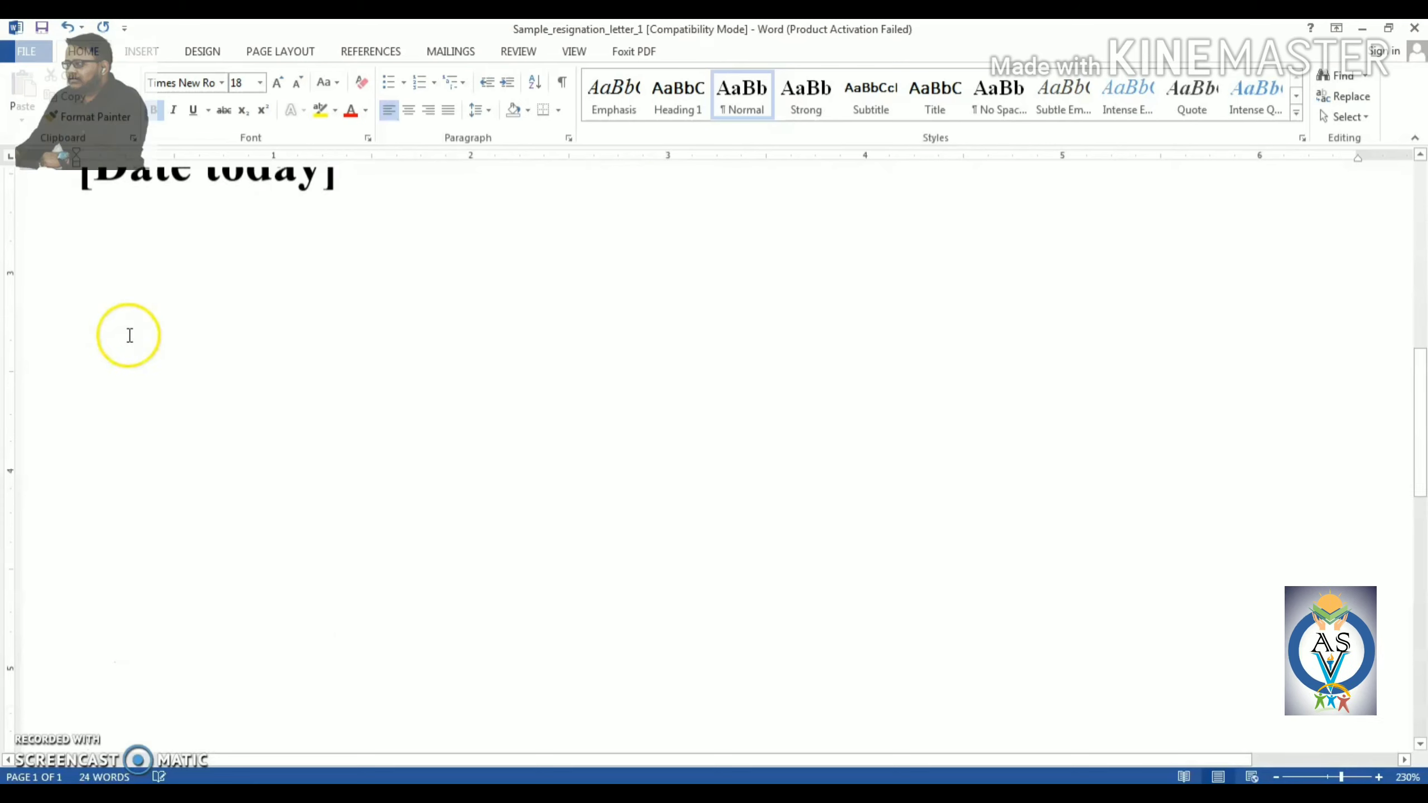
{"action": "scroll", "coordinate": [128, 335], "scroll_direction": "up", "scroll_amount": 2}
{"action": "key", "text": "Return"}
{"action": "key", "text": "Return"}
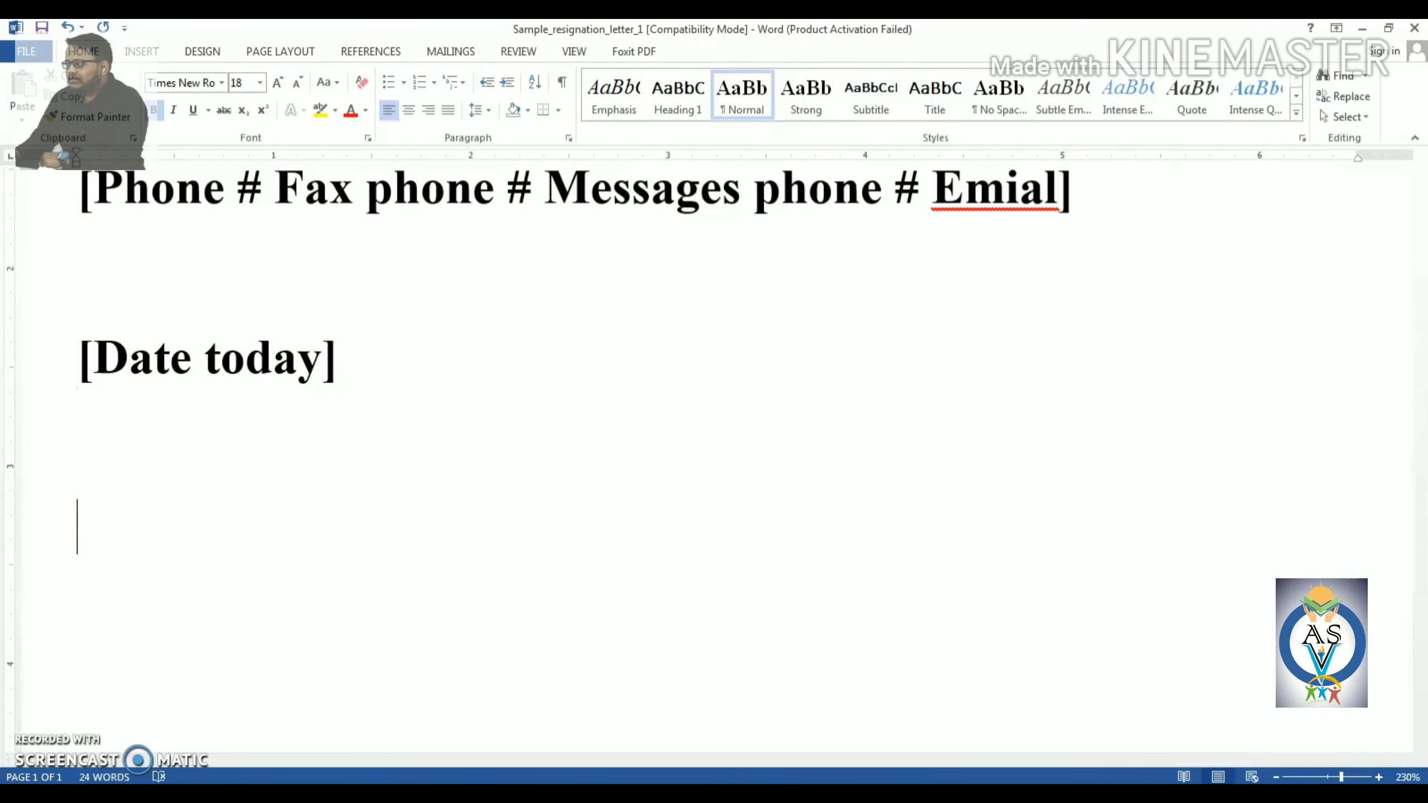
{"action": "type", "text": "[R"}
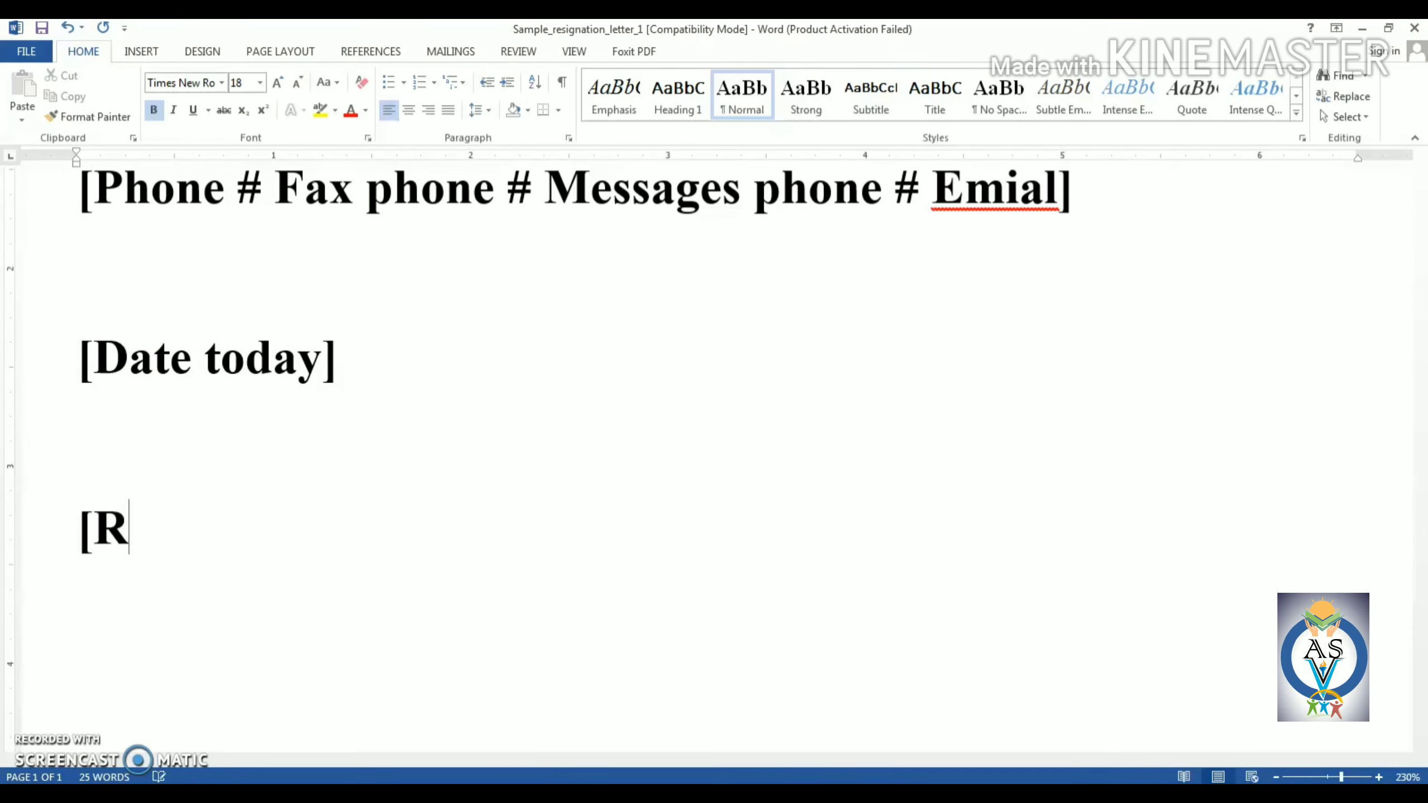
{"action": "type", "text": "ecipi"}
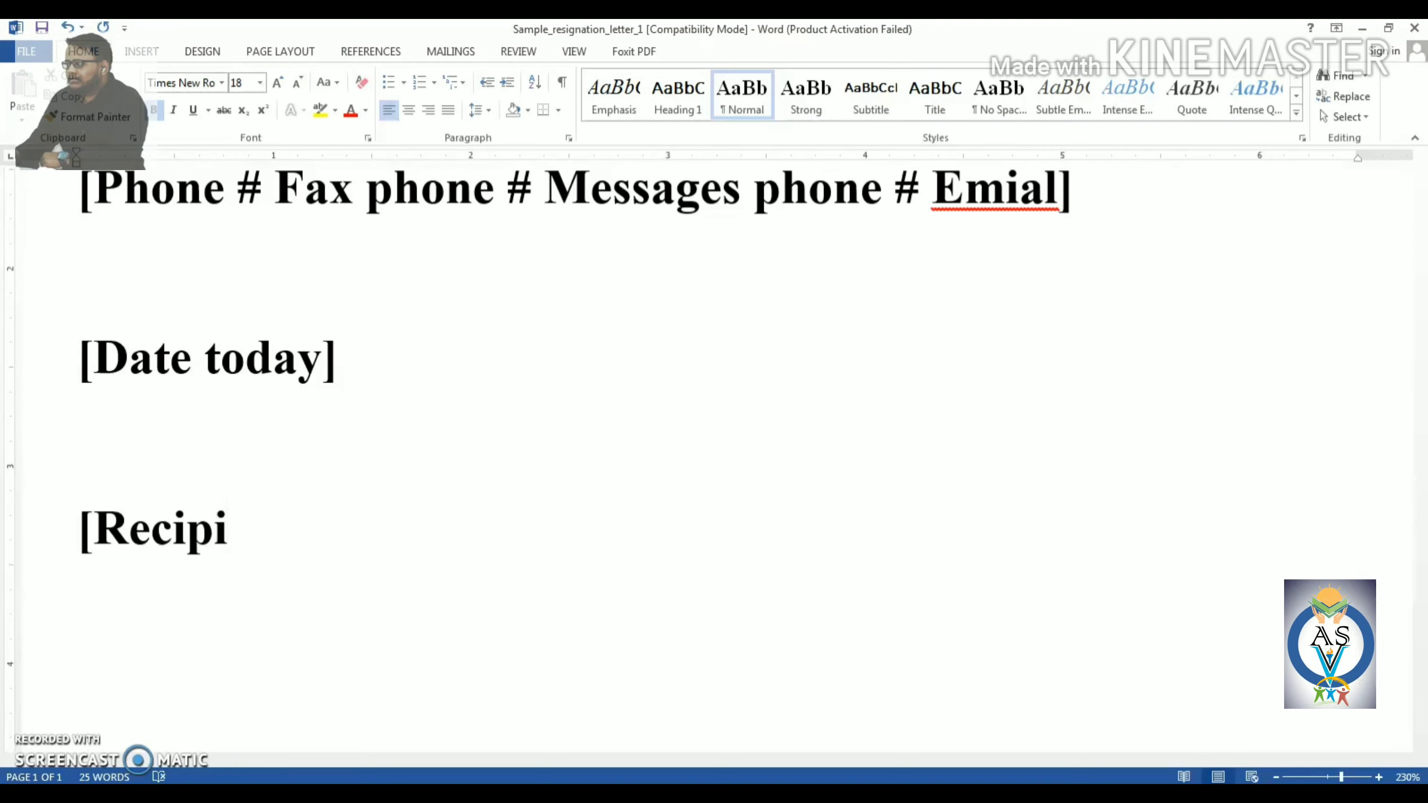
{"action": "type", "text": "en"}
{"action": "type", "text": "t's"}
{"action": "type", "text": " name]"}
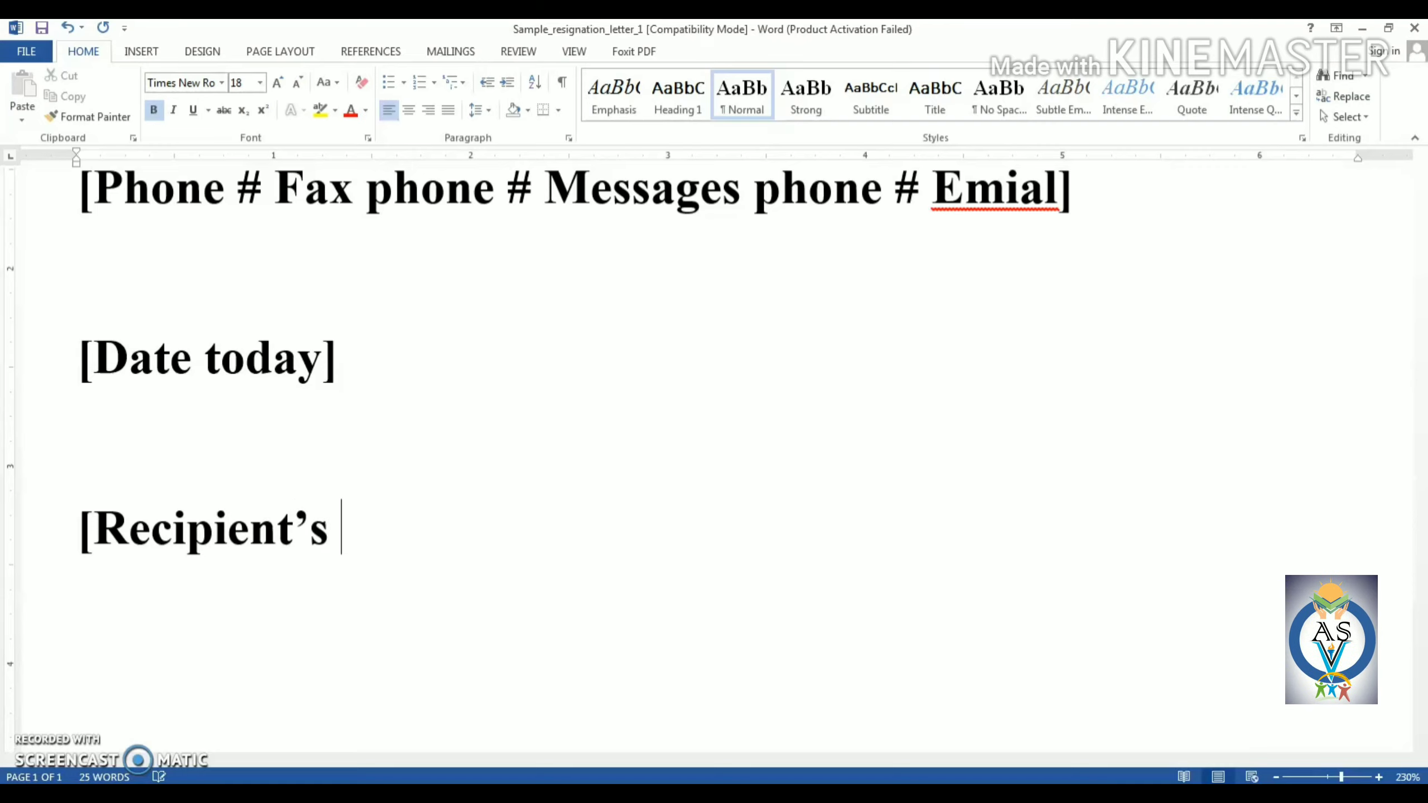
{"action": "key", "text": "Return"}
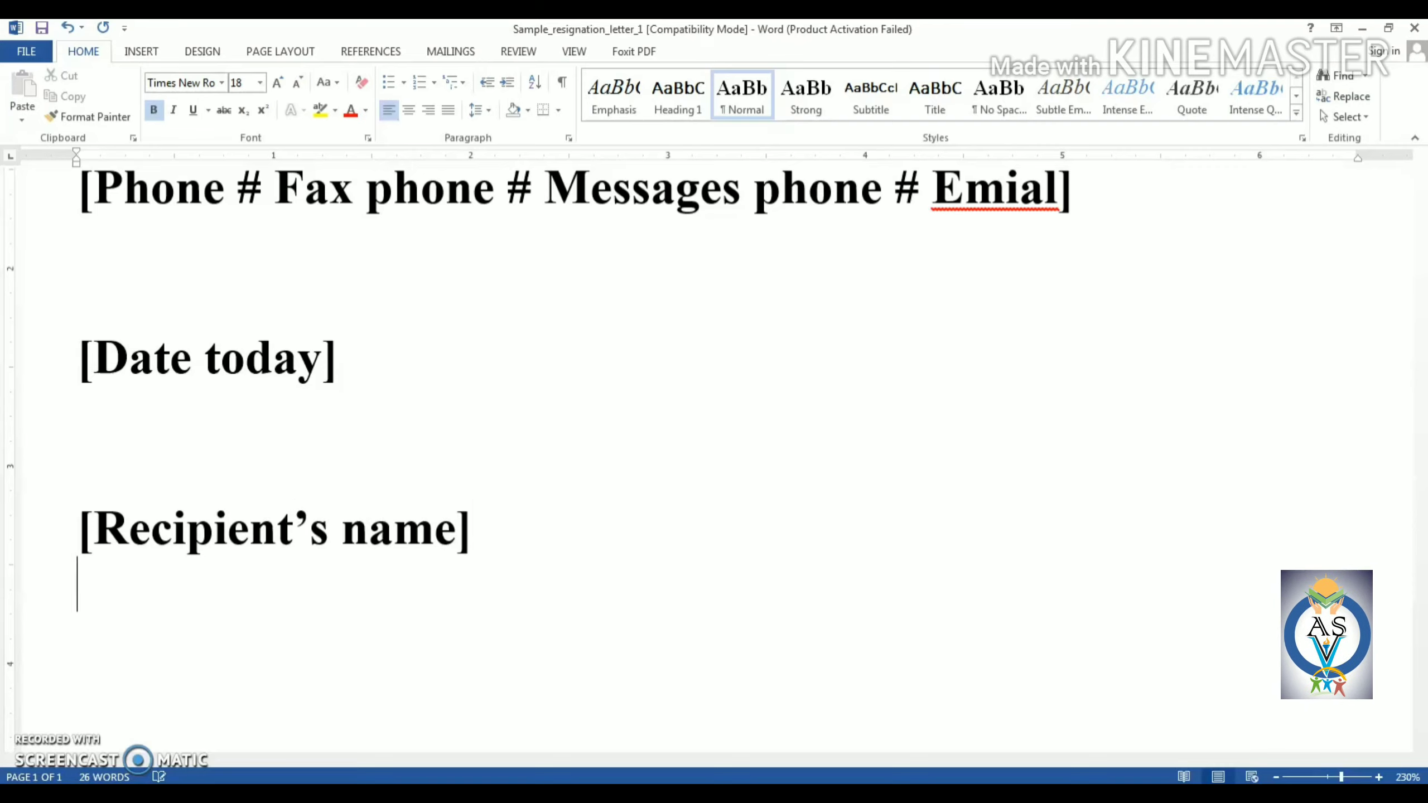
Add the placeholders "[Company name]" and "[Address]" on separate lines below the recipient's name.
{"action": "type", "text": "["}
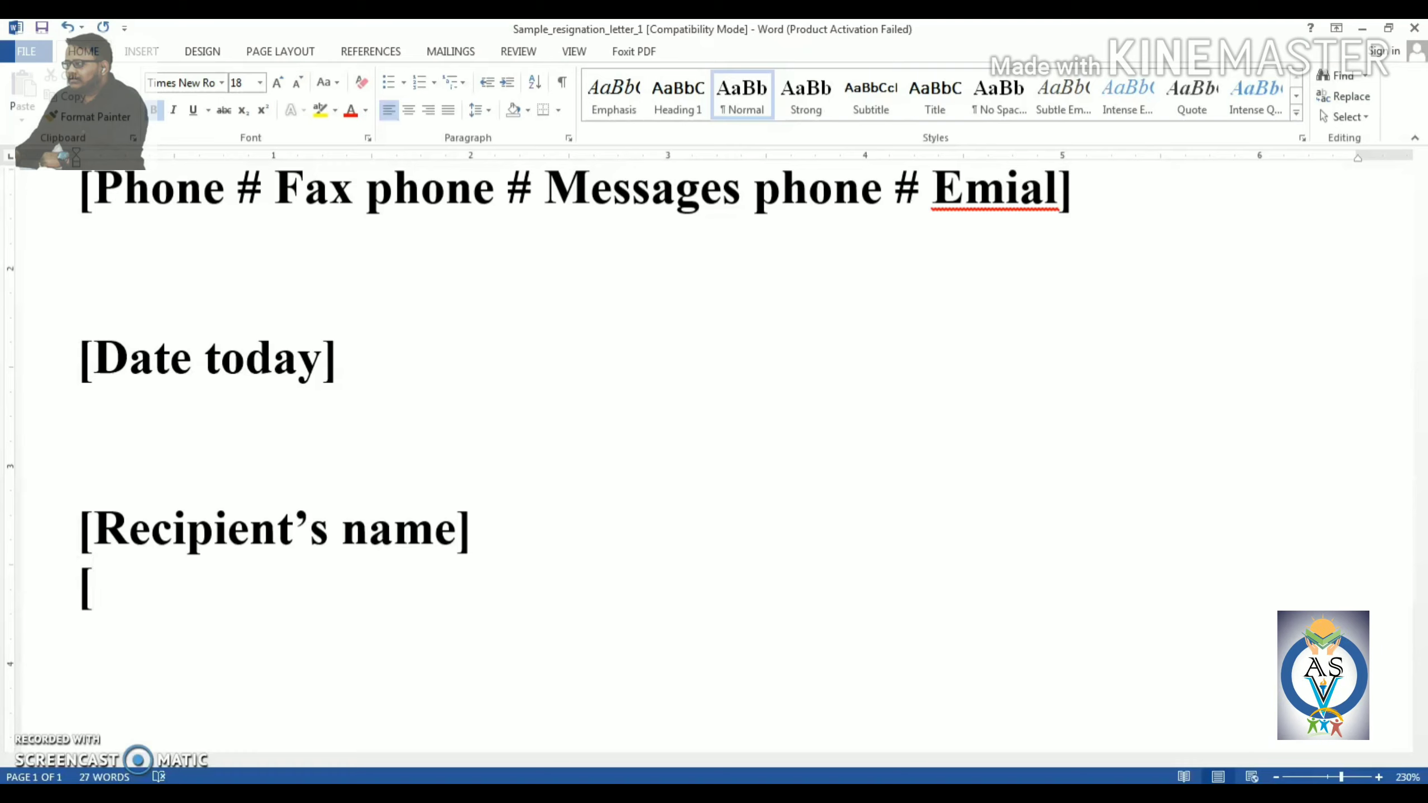
{"action": "type", "text": "Company "}
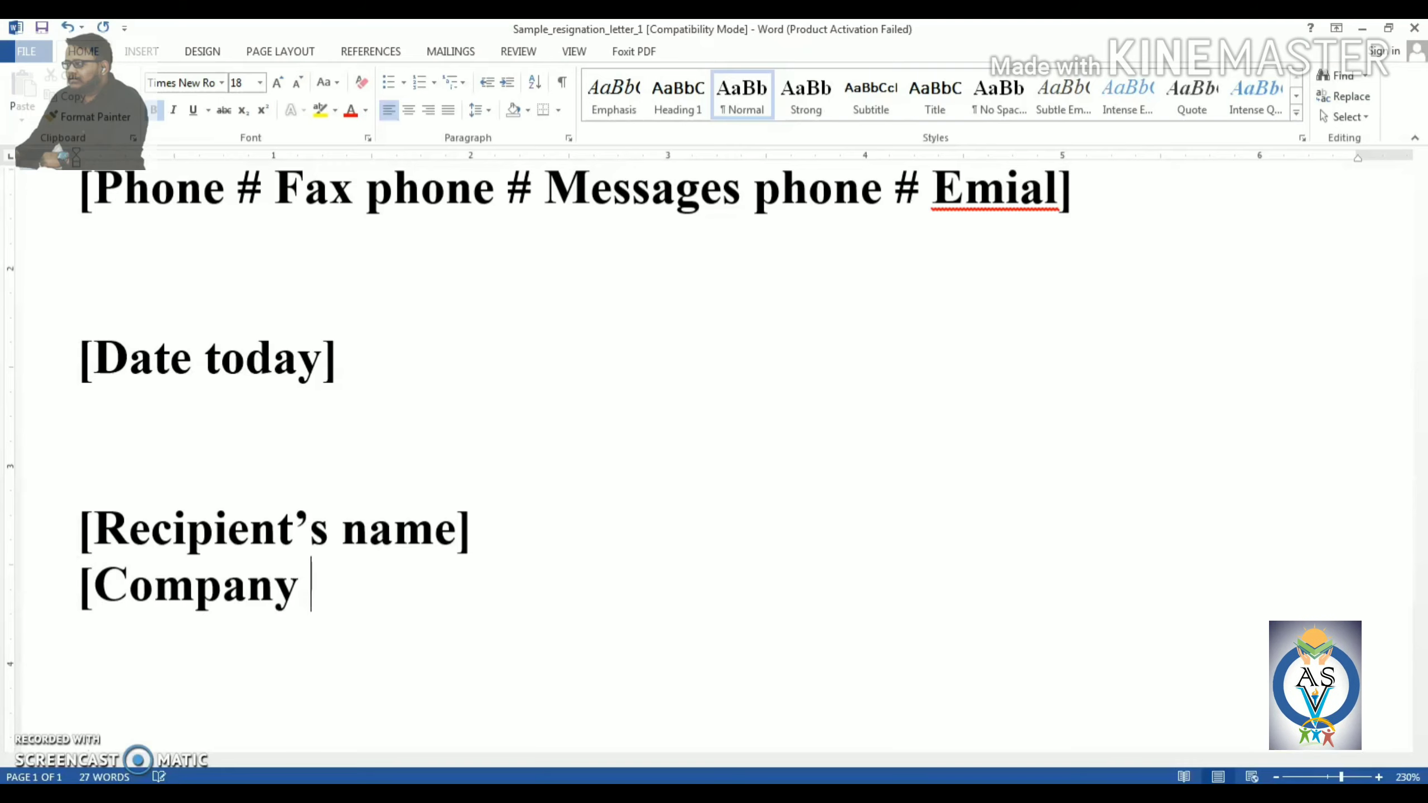
{"action": "type", "text": "name]"}
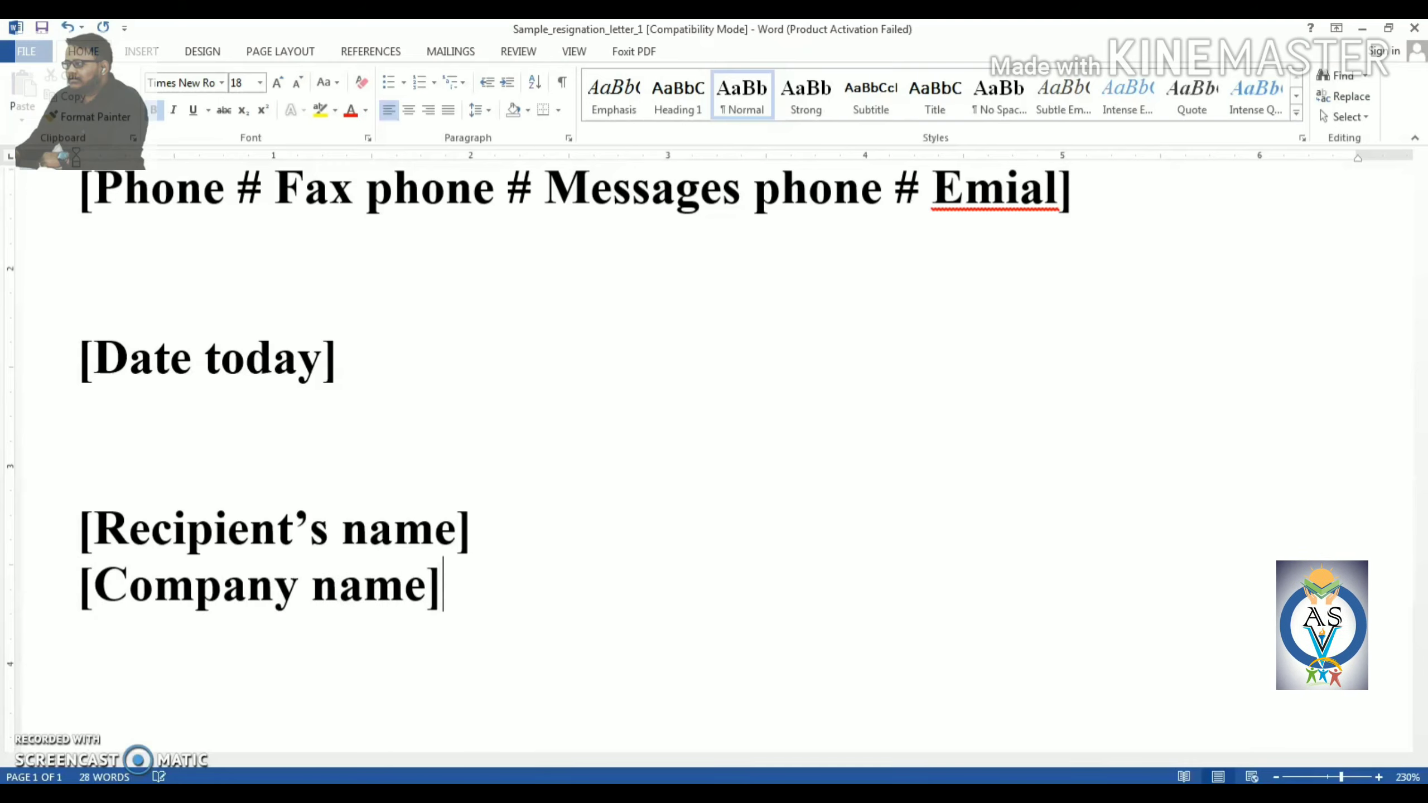
{"action": "key", "text": "Return"}
{"action": "type", "text": "[Address"}
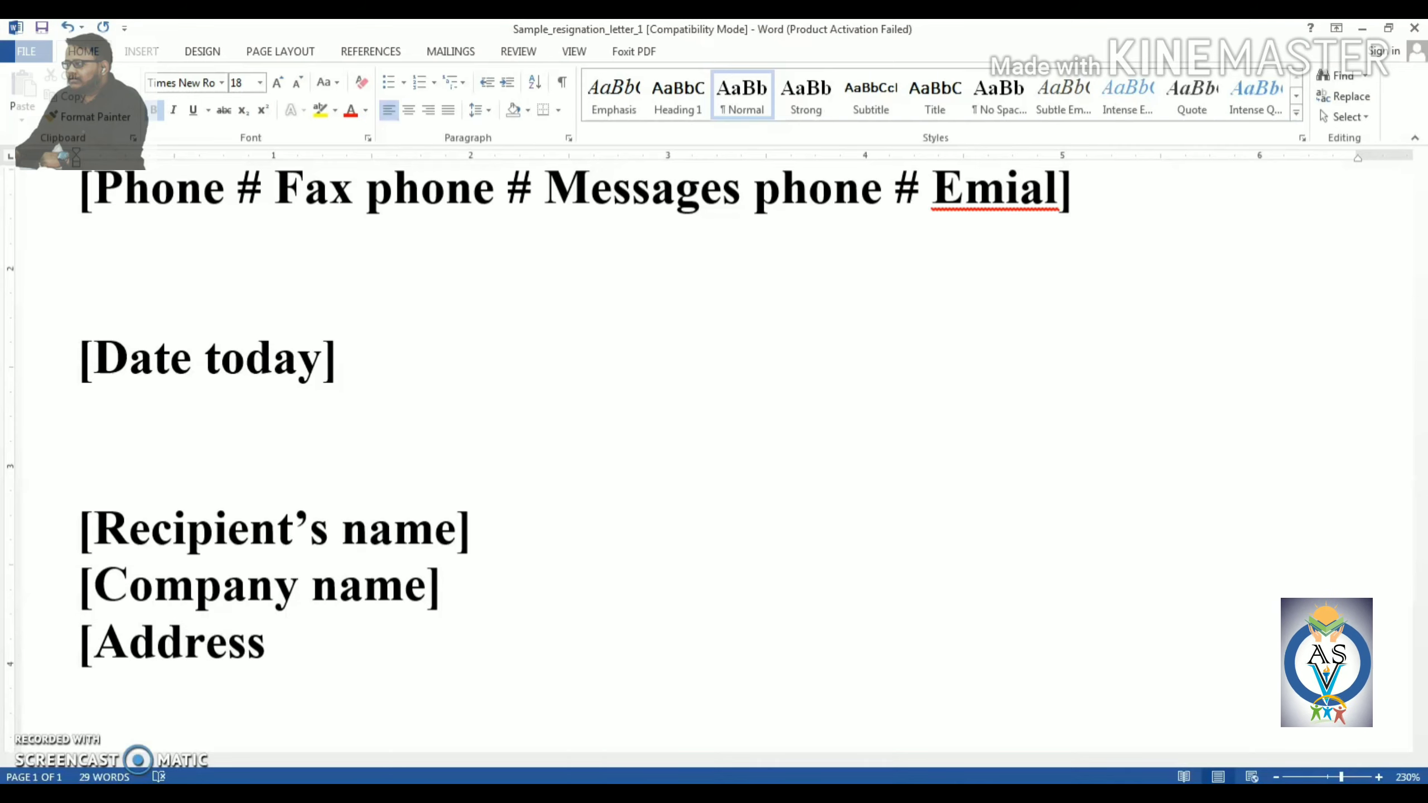
{"action": "type", "text": "]"}
{"action": "key", "text": "Return"}
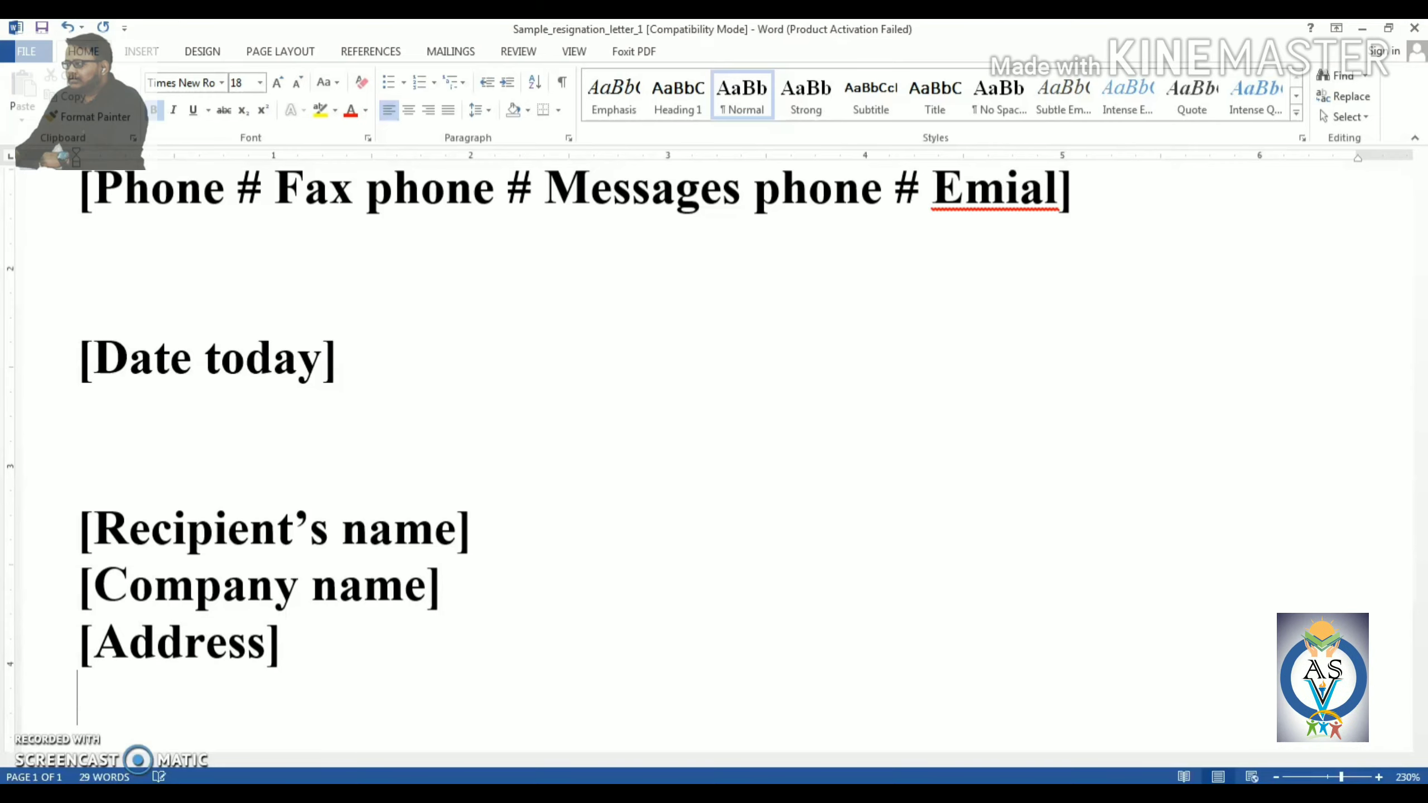
Leave three blank lines below the "[Address]" placeholder and add the salutation "Dear [Recipient's name]".
{"action": "scroll", "coordinate": [131, 332], "scroll_direction": "down", "scroll_amount": 3}
{"action": "scroll", "coordinate": [131, 332], "scroll_direction": "up", "scroll_amount": 1}
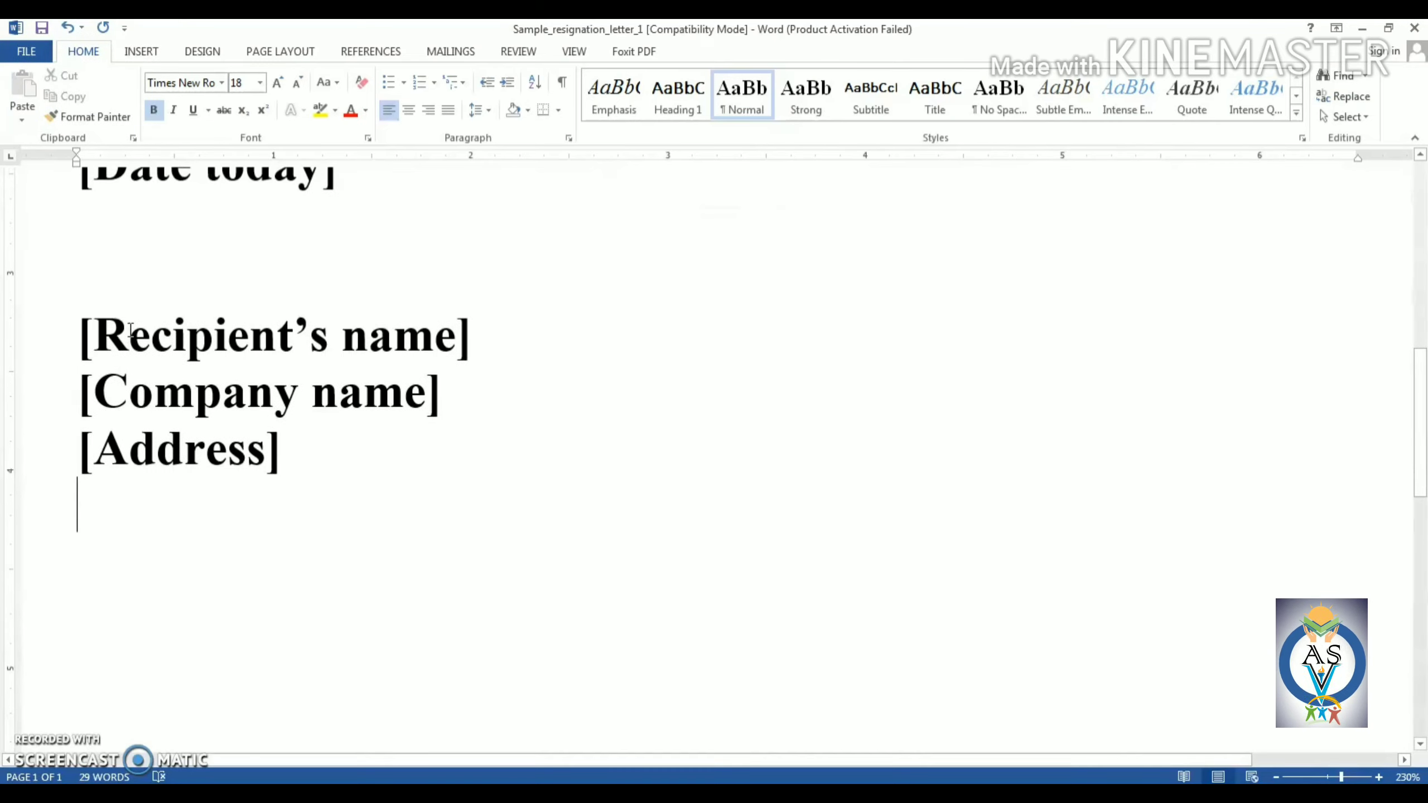
{"action": "key", "text": "Return"}
{"action": "key", "text": "Return"}
{"action": "scroll", "coordinate": [131, 332], "scroll_direction": "down", "scroll_amount": 3}
{"action": "key", "text": "Return"}
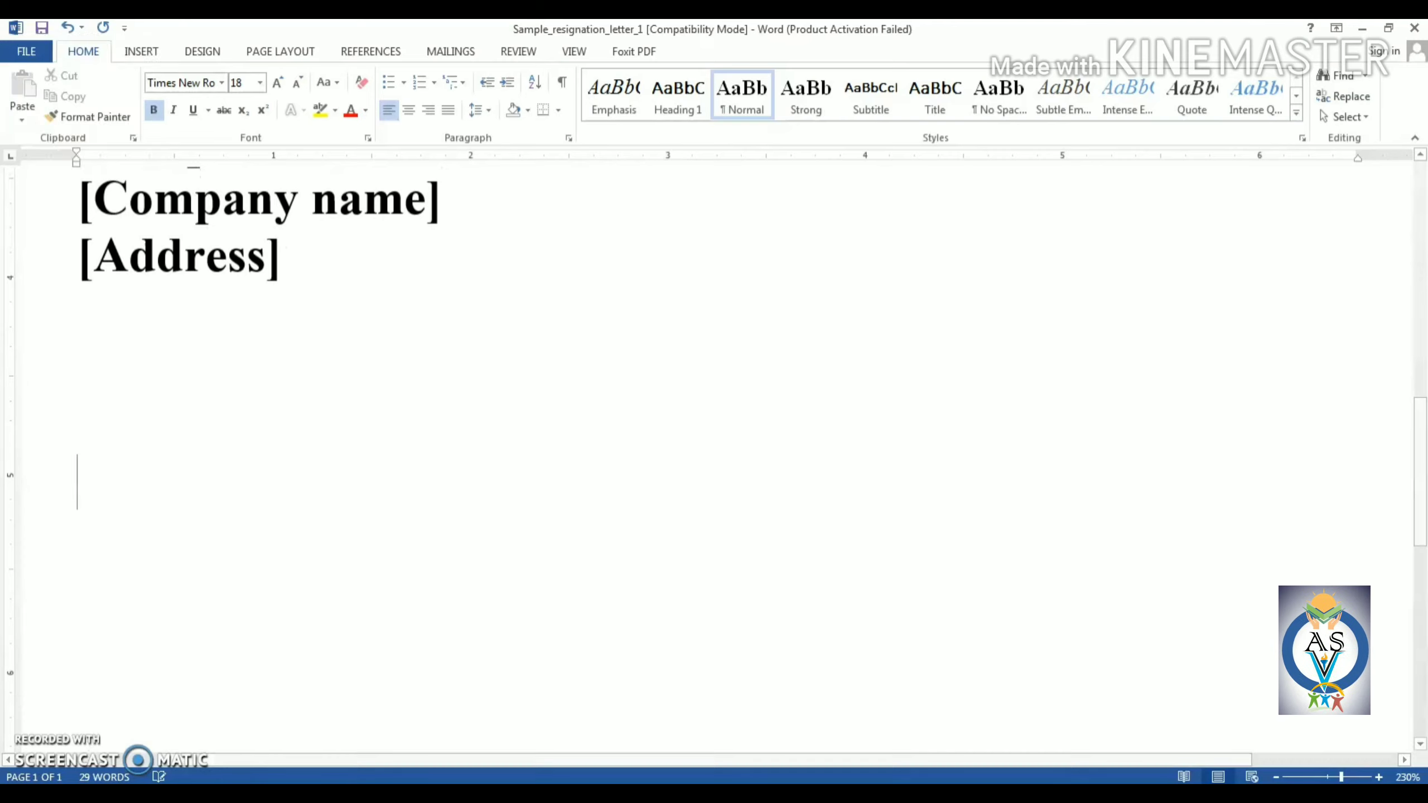
{"action": "type", "text": "Dear"}
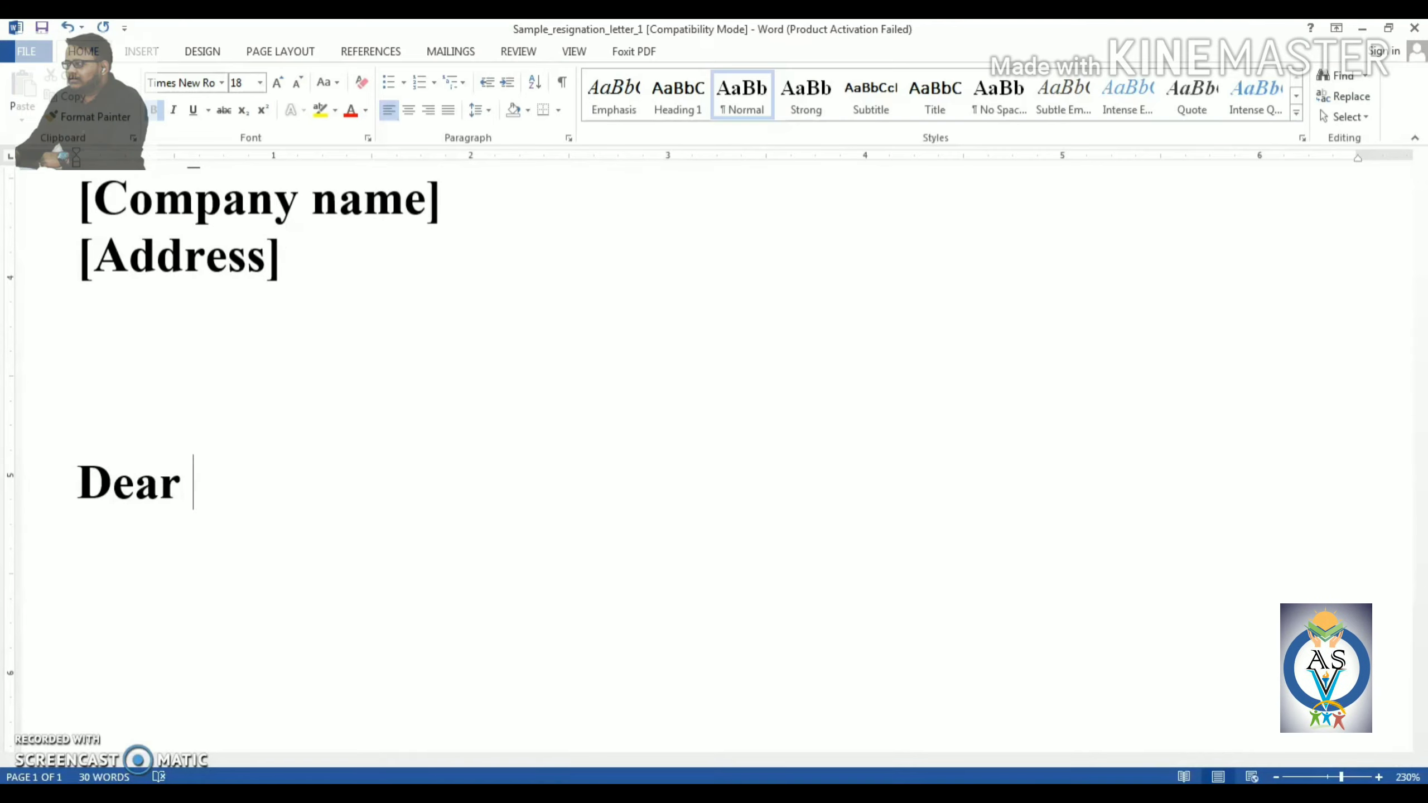
{"action": "type", "text": " [Recip"}
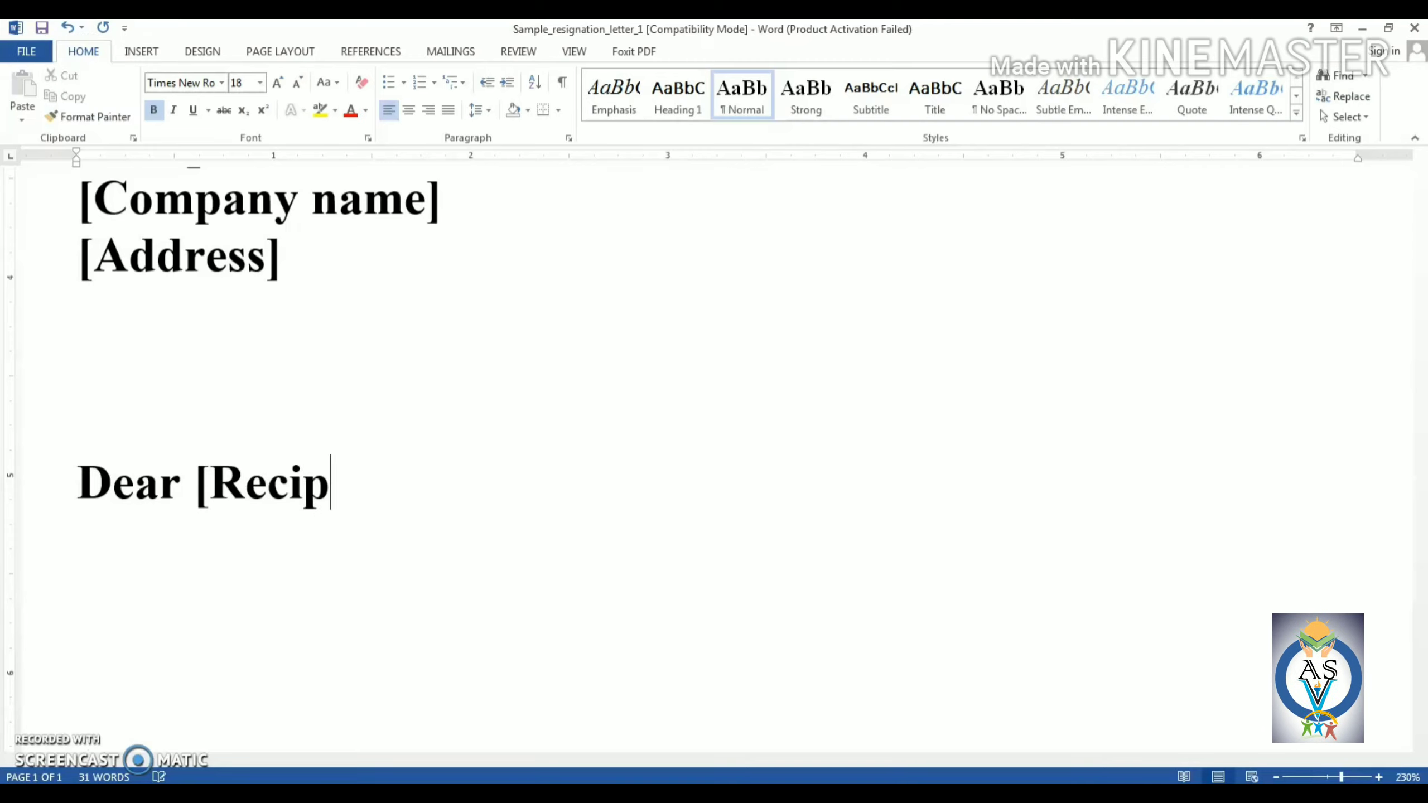
{"action": "type", "text": "ient's "}
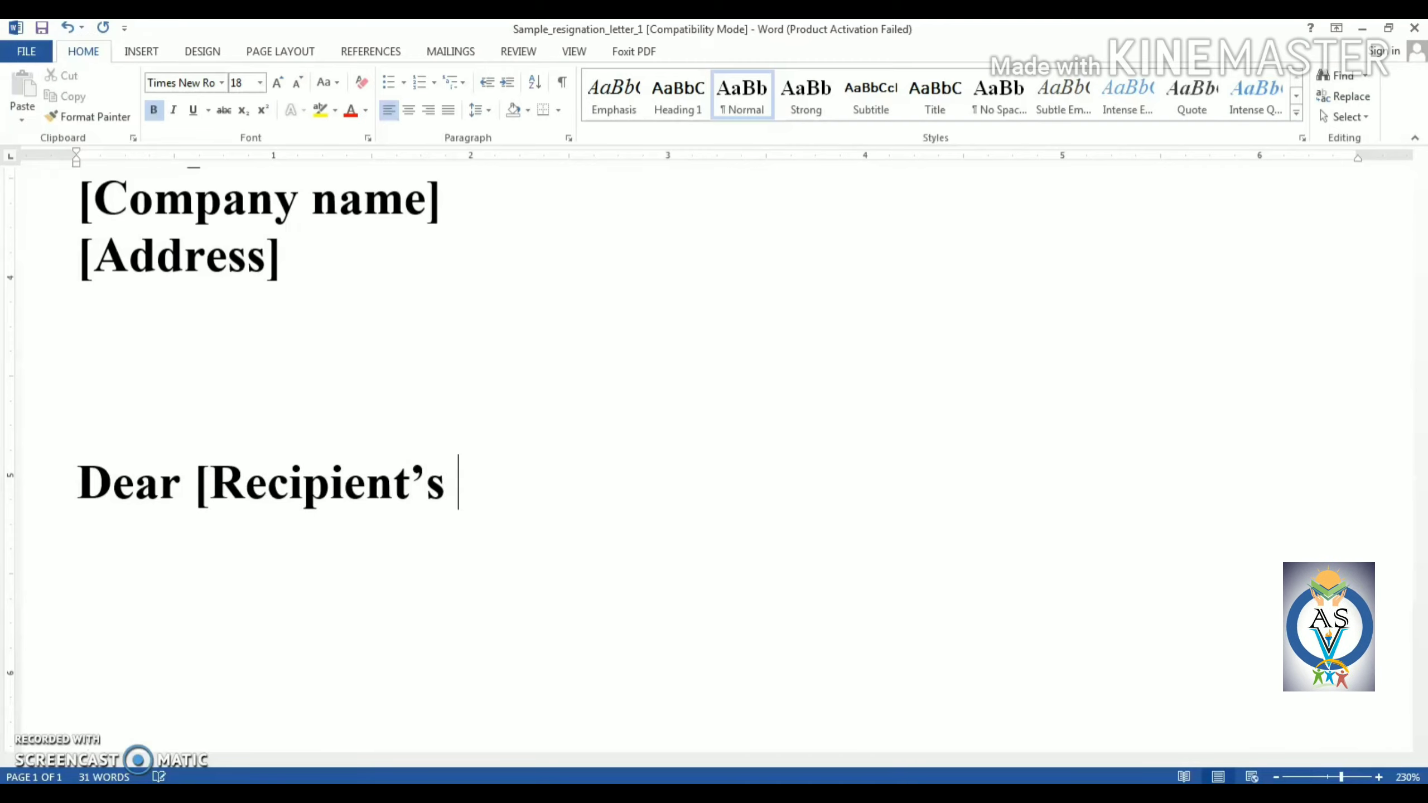
{"action": "type", "text": "name]"}
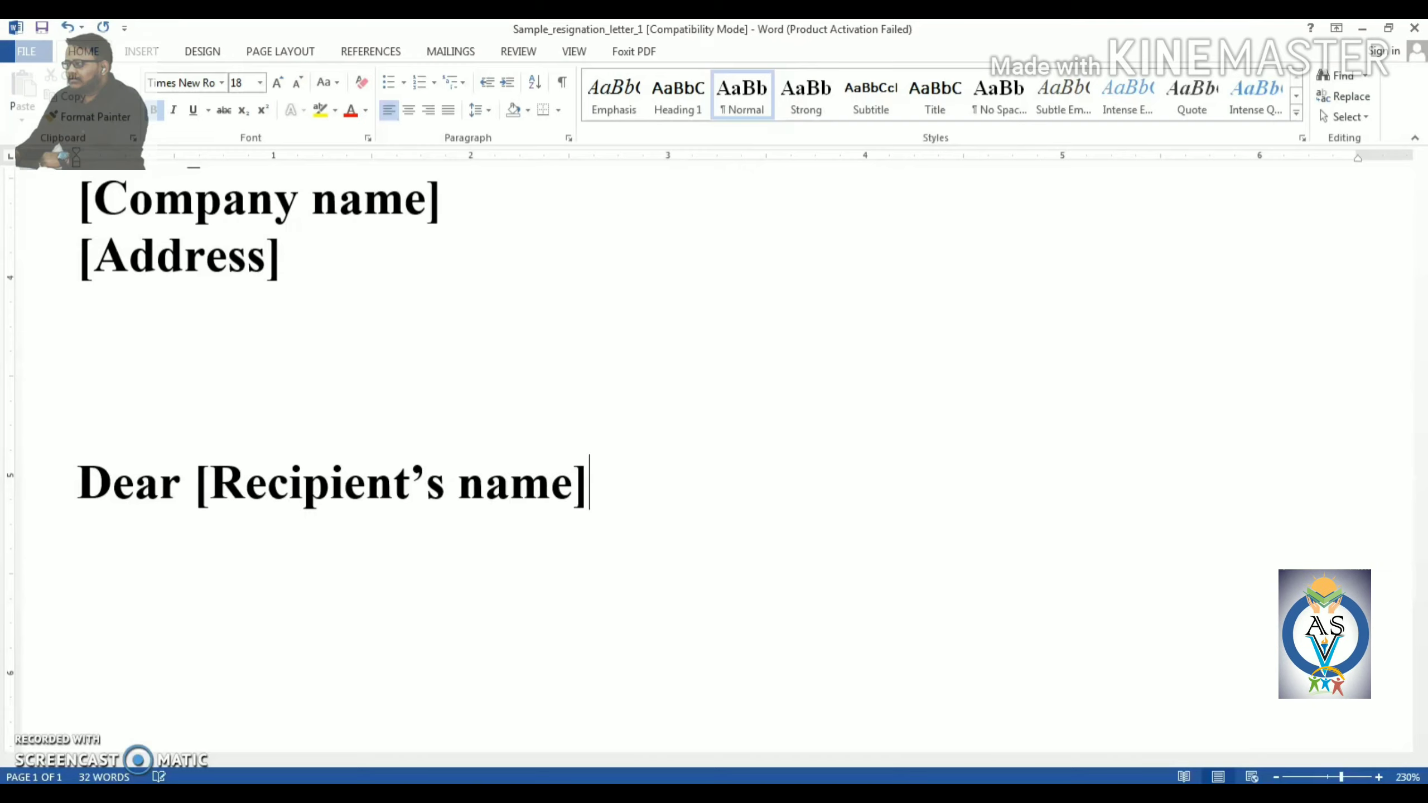
Leave one blank line below the salutation and begin the letter body with "Please accept this letter as".
{"action": "key", "text": "Return"}
{"action": "key", "text": "Return"}
{"action": "scroll", "coordinate": [133, 335], "scroll_direction": "down", "scroll_amount": 3}
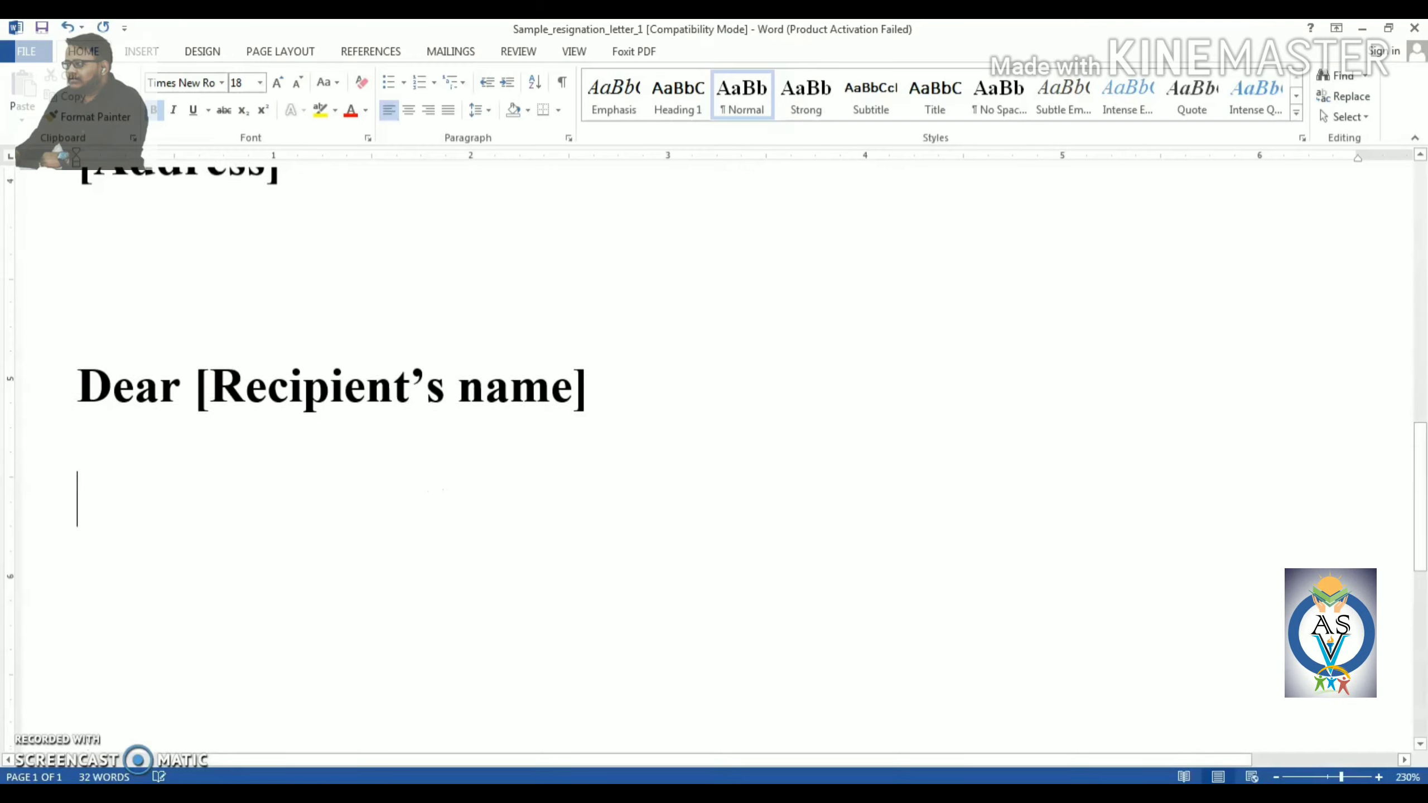
{"action": "scroll", "coordinate": [135, 336], "scroll_direction": "down", "scroll_amount": 4, "text": "ctrl"}
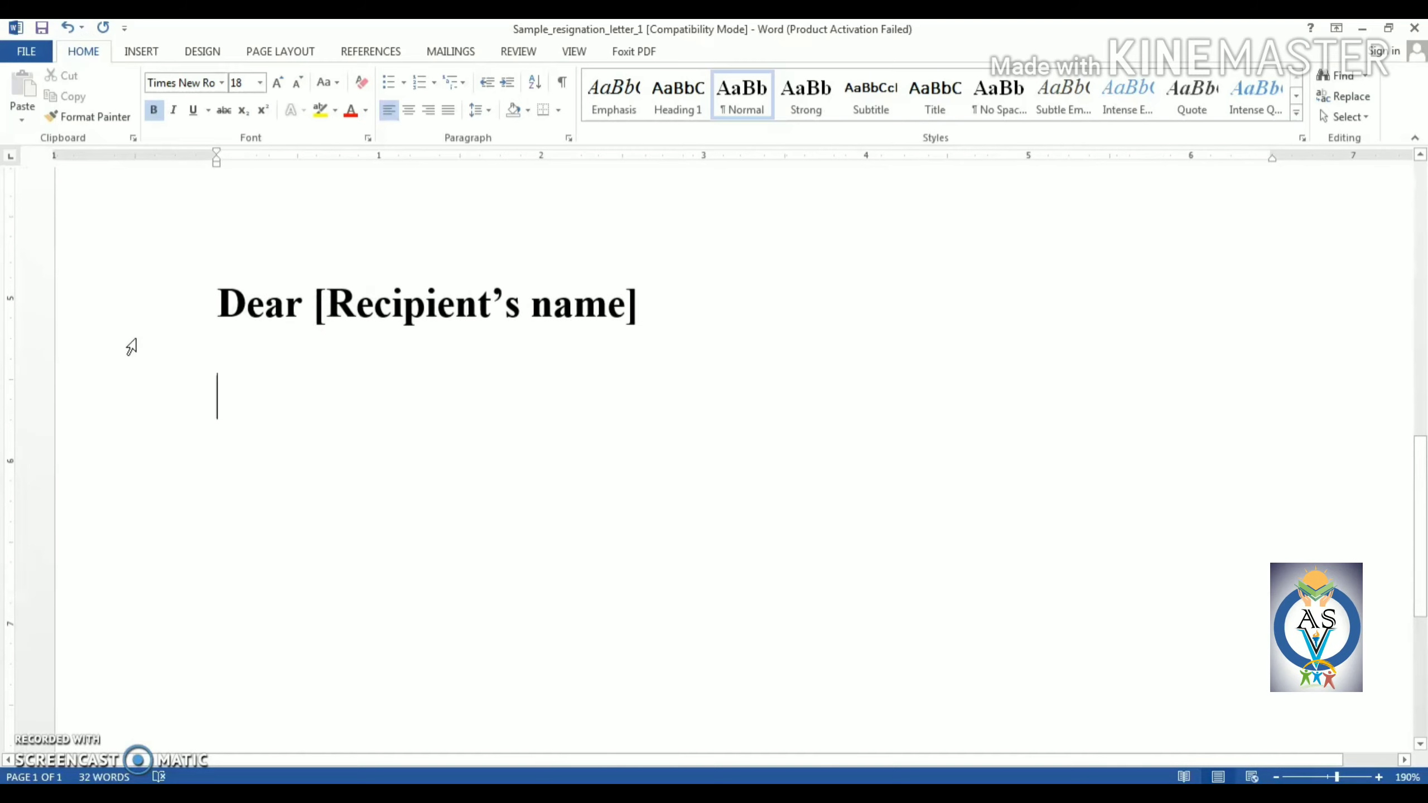
{"action": "scroll", "coordinate": [388, 446], "scroll_direction": "up", "scroll_amount": 5}
{"action": "scroll", "coordinate": [395, 440], "scroll_direction": "down", "scroll_amount": 4, "text": "ctrl"}
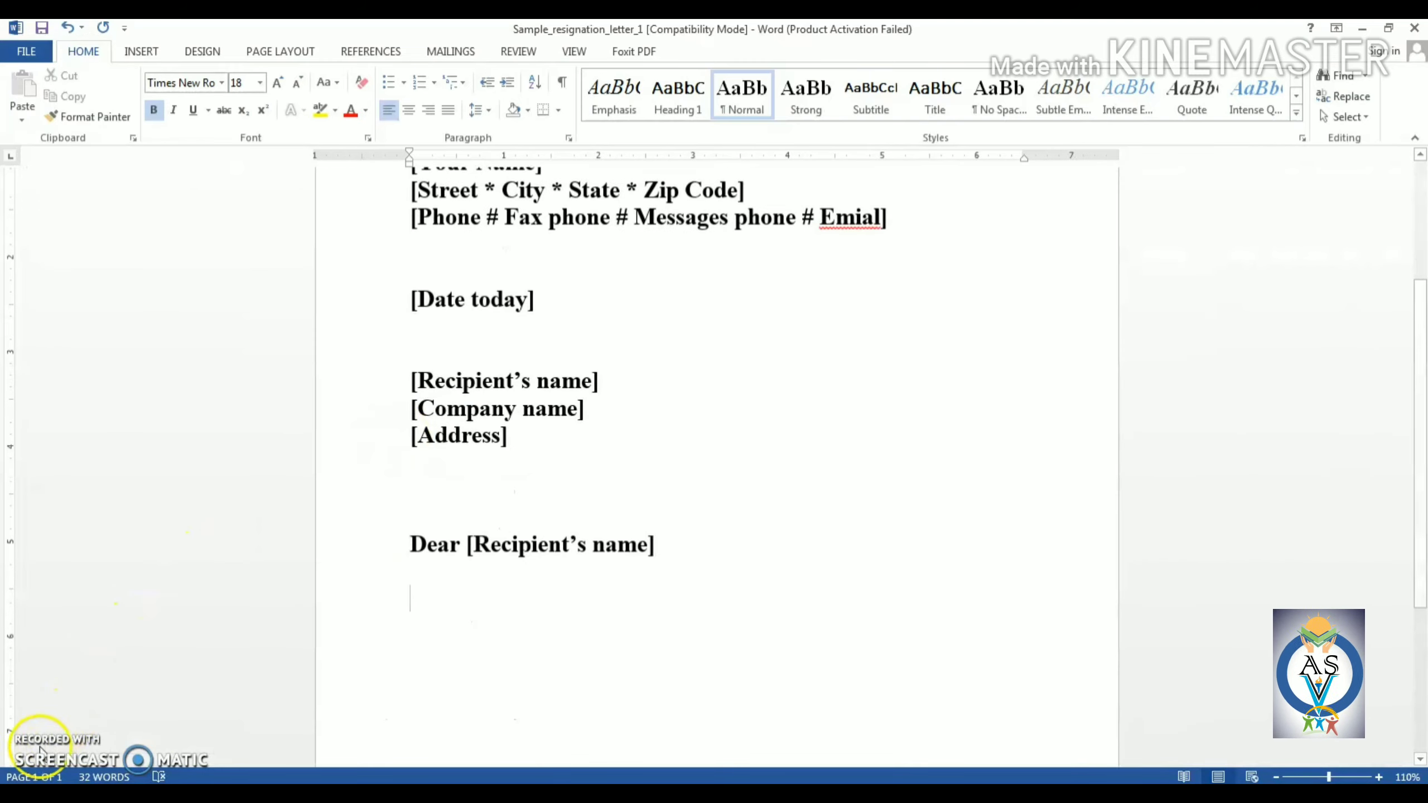
{"action": "scroll", "coordinate": [128, 514], "scroll_direction": "up", "scroll_amount": 13, "text": "ctrl"}
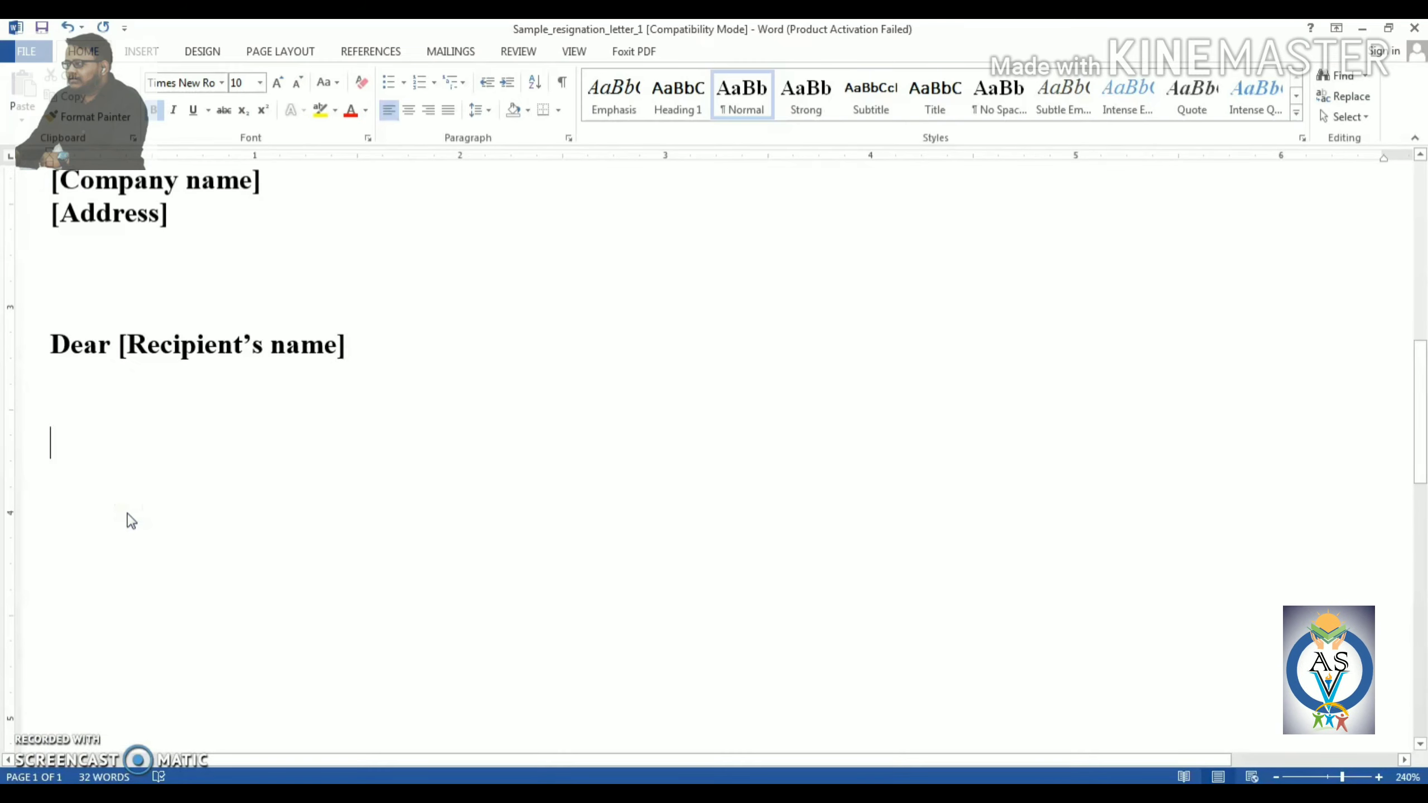
{"action": "key", "text": "BackSpace"}
{"action": "type", "text": "Please accept "}
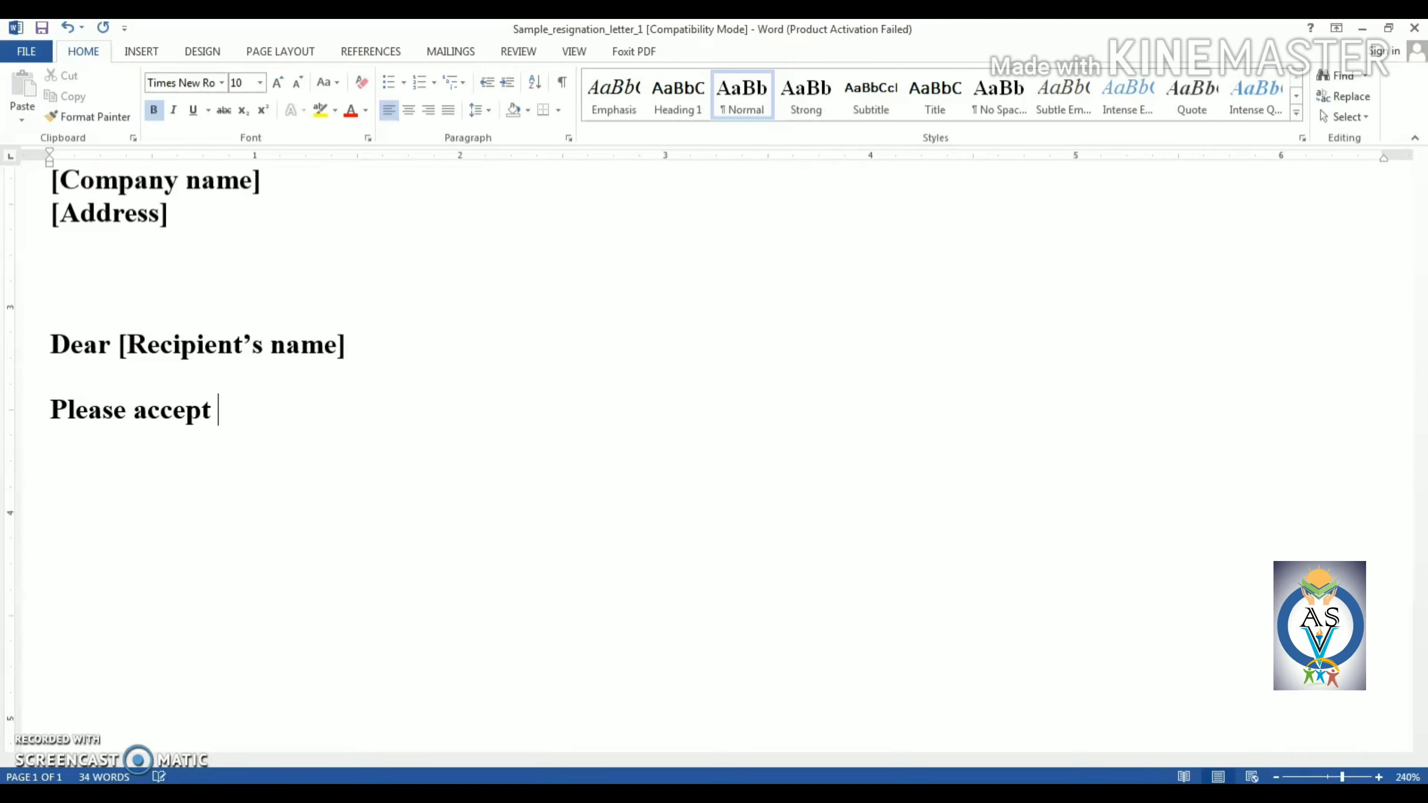
{"action": "type", "text": "this lett"}
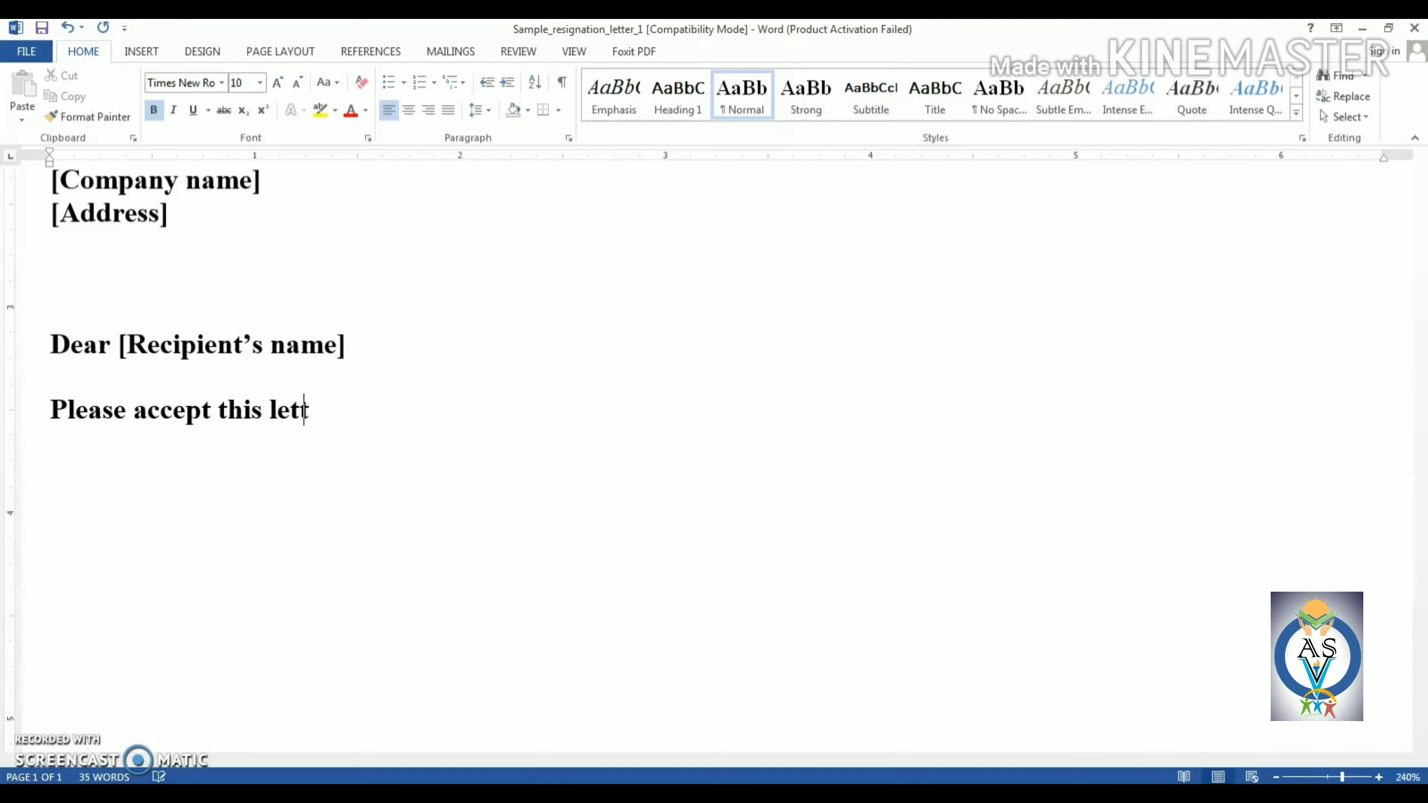
{"action": "type", "text": "er as"}
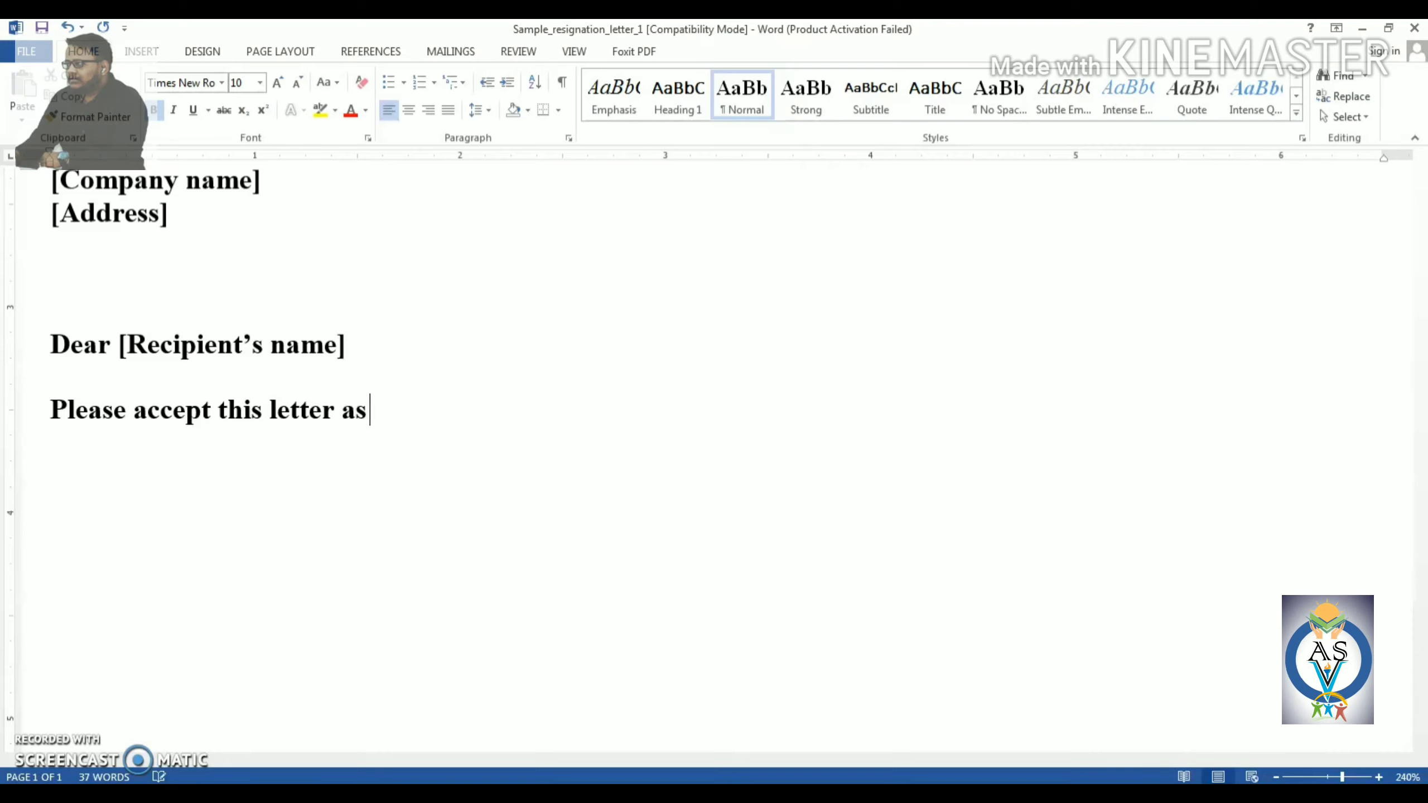
Continue the opening sentence of the body with "my formal notice of resignation from".
{"action": "type", "text": " my "}
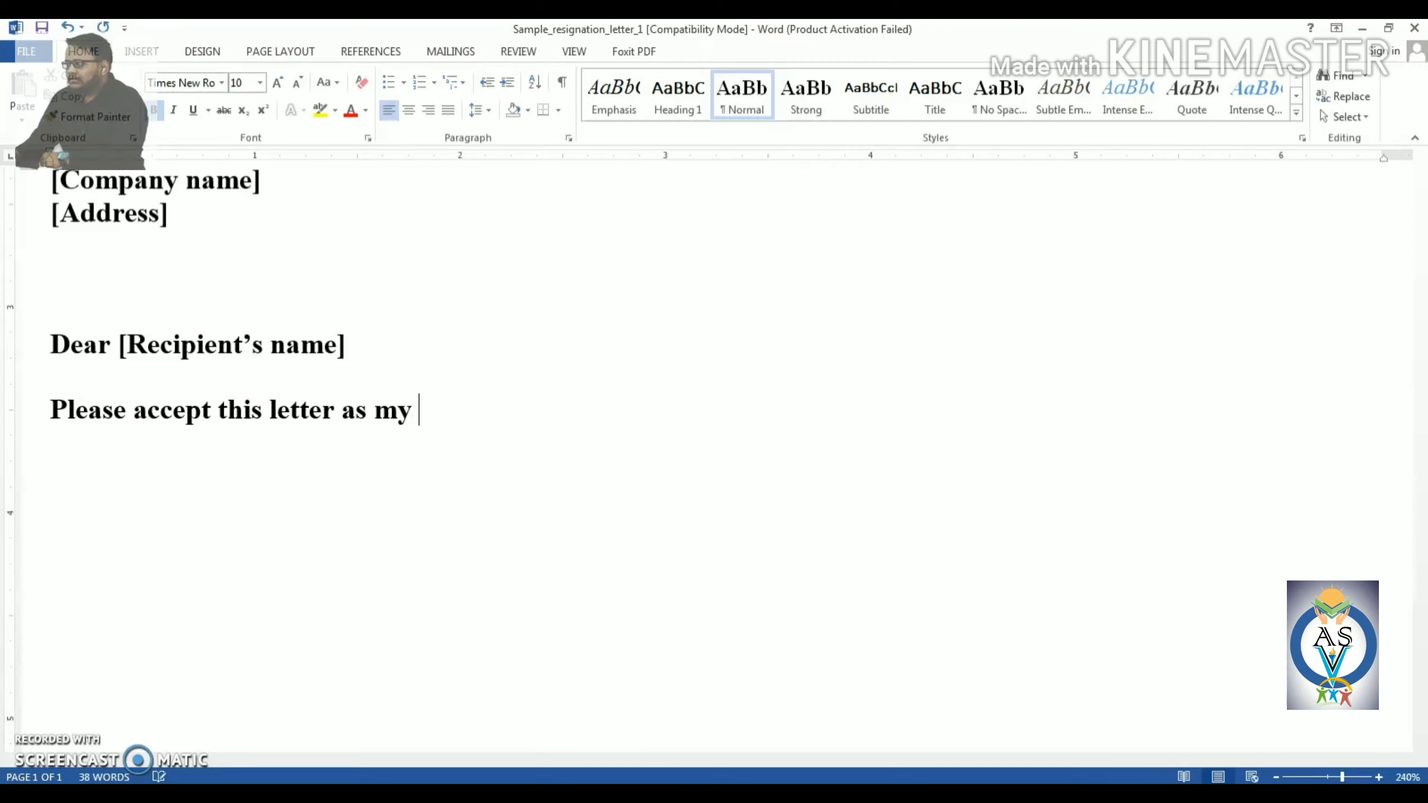
{"action": "type", "text": "formal "}
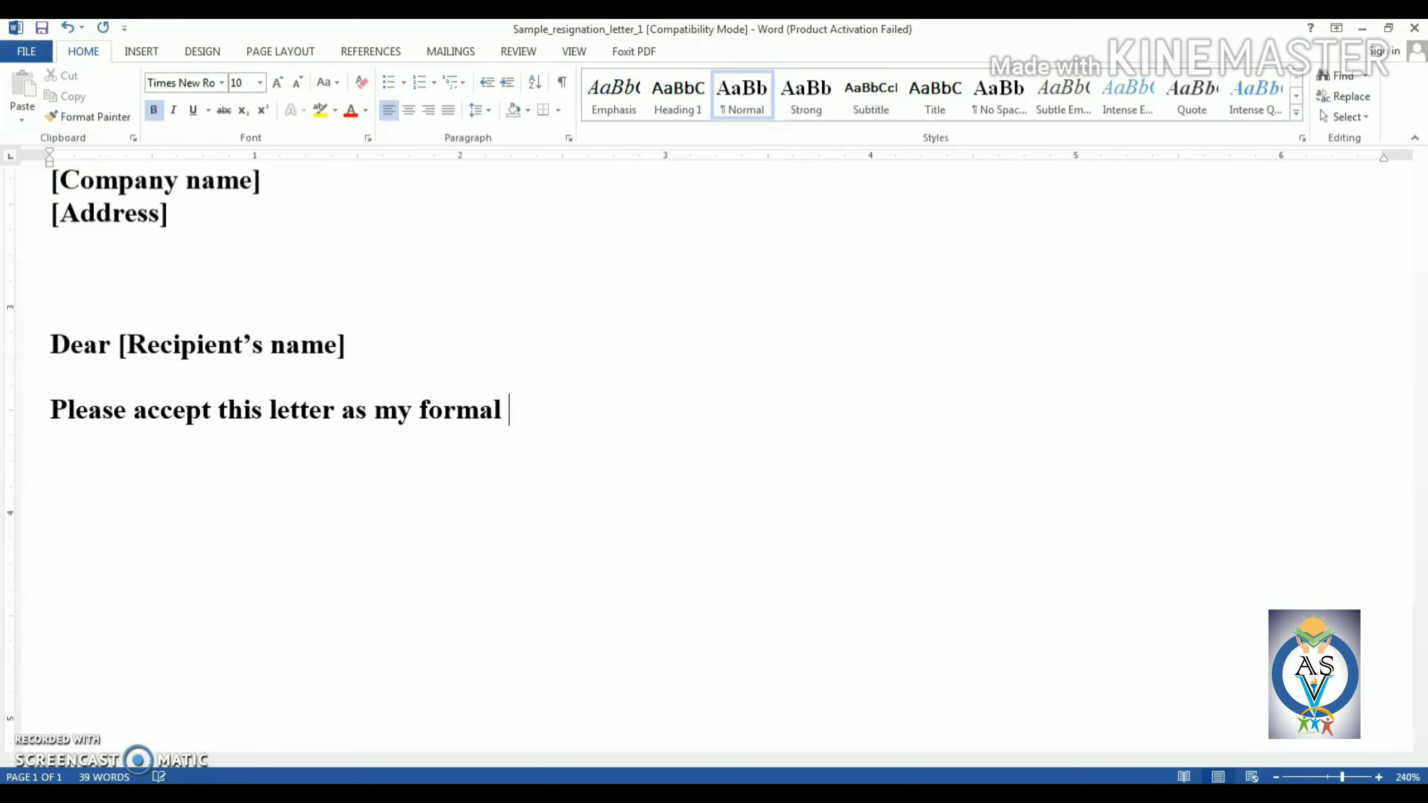
{"action": "type", "text": "noti"}
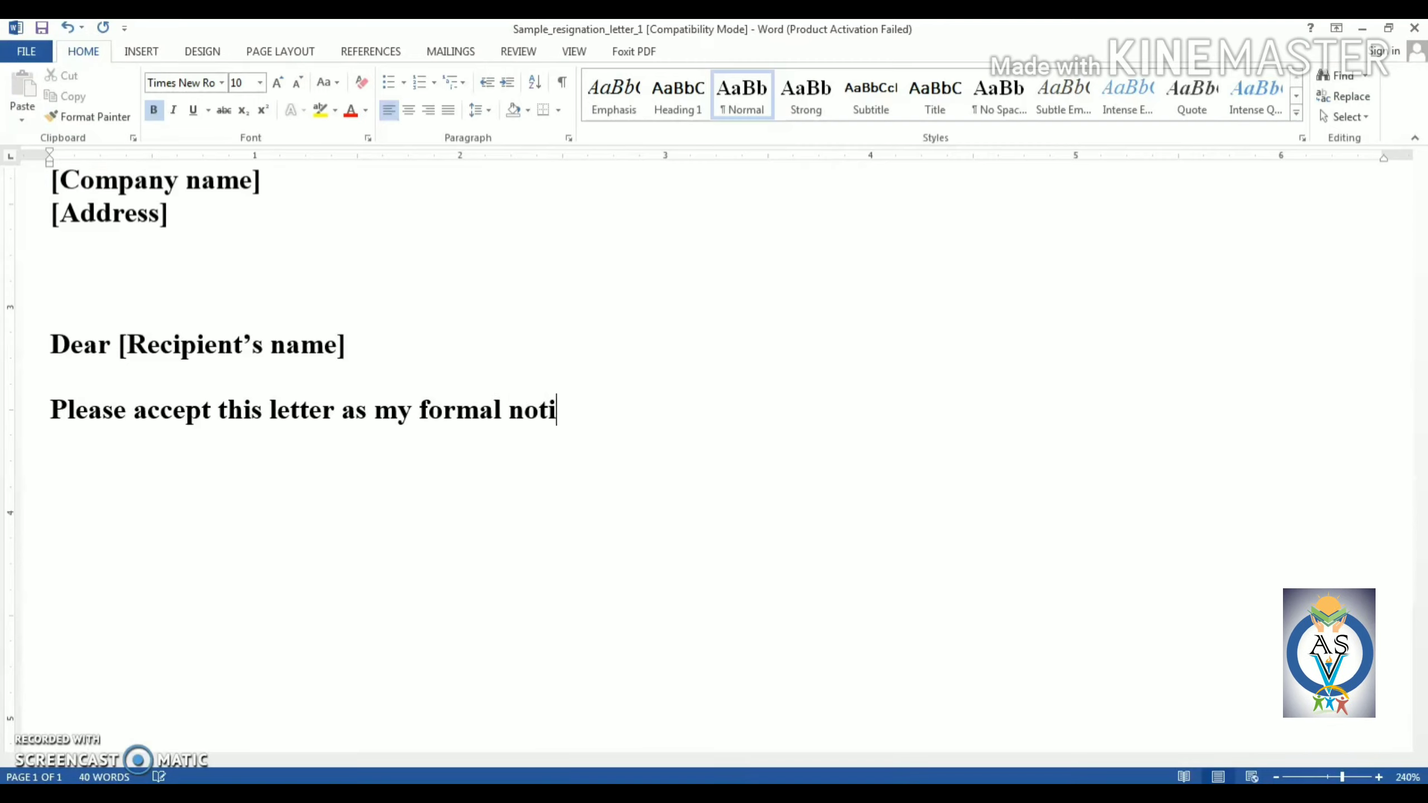
{"action": "type", "text": "ce of "}
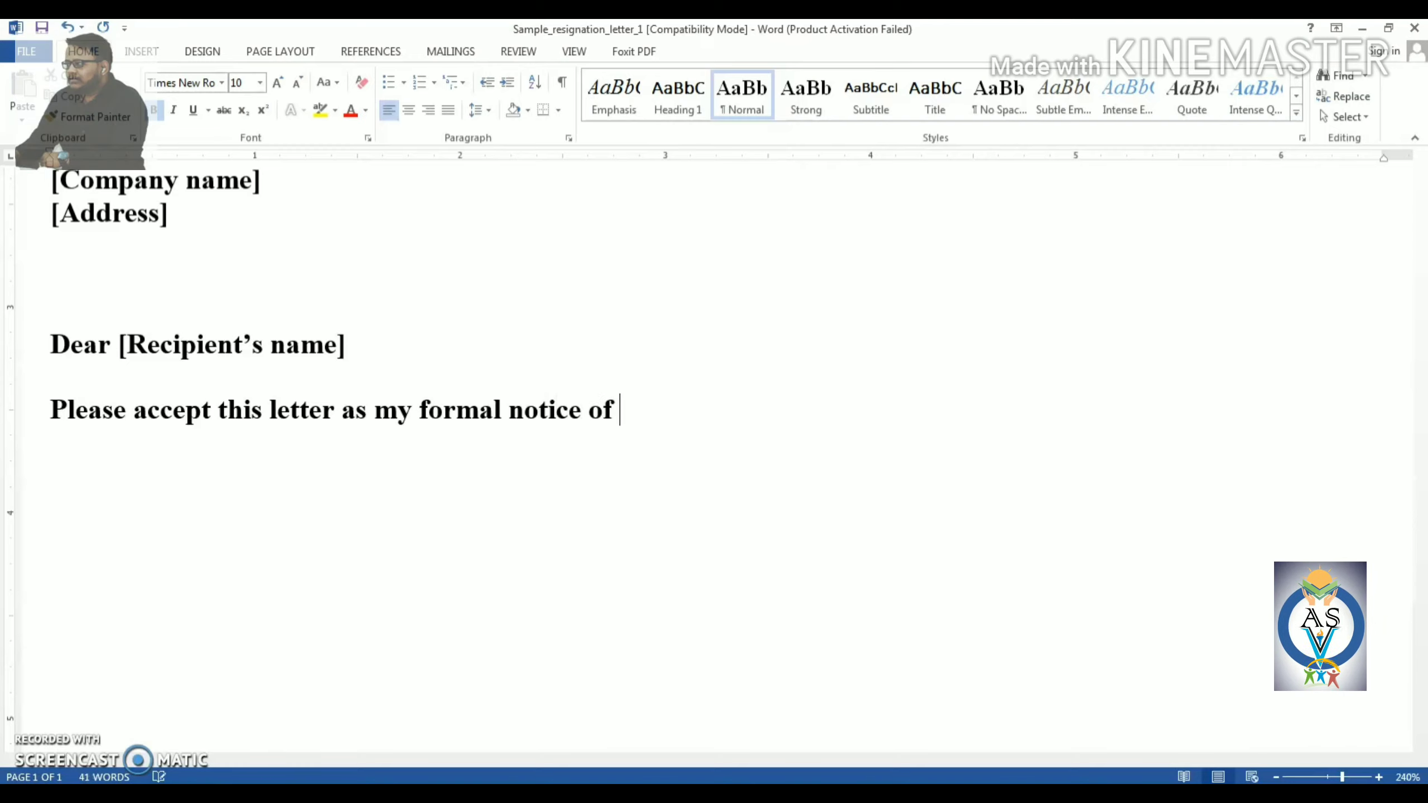
{"action": "type", "text": "resignat"}
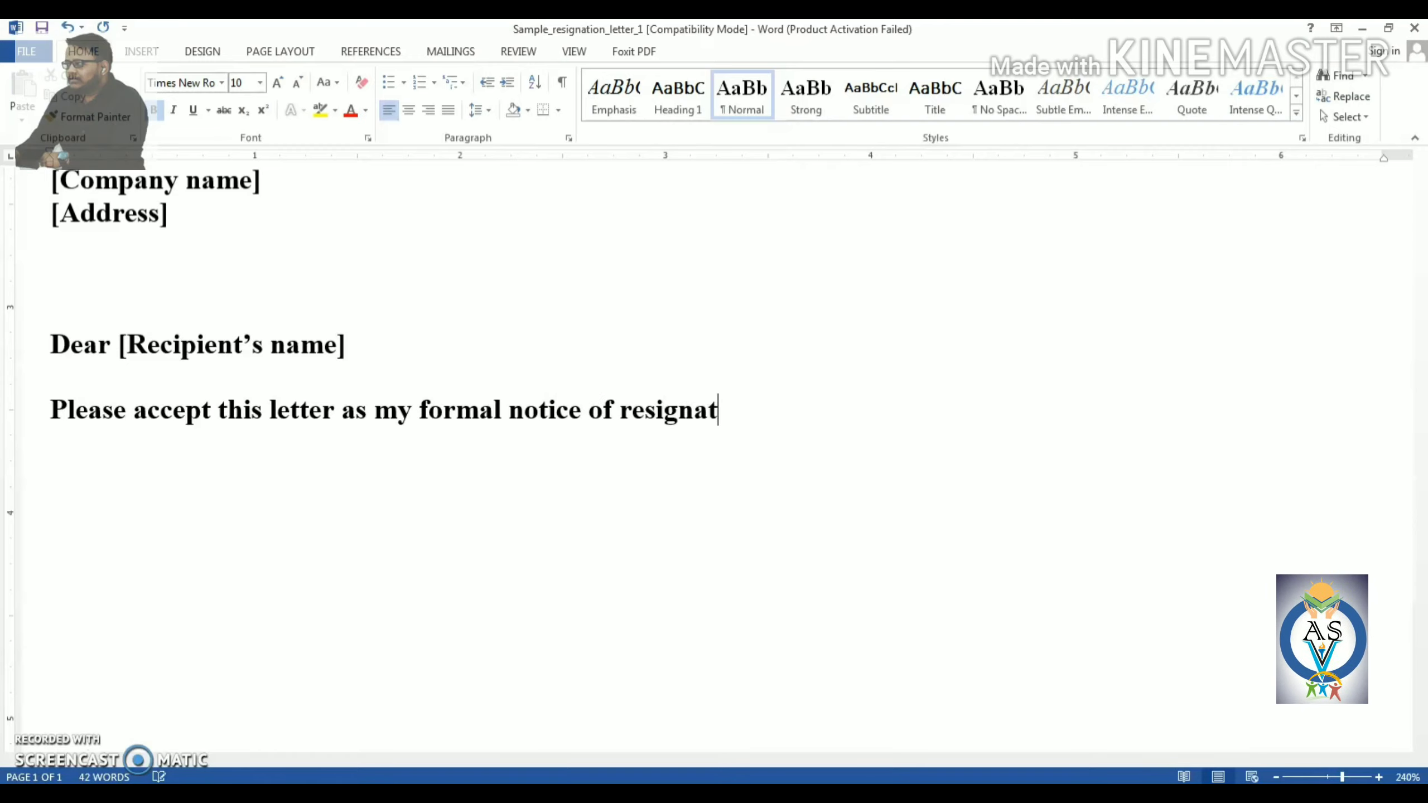
{"action": "type", "text": "ion fro"}
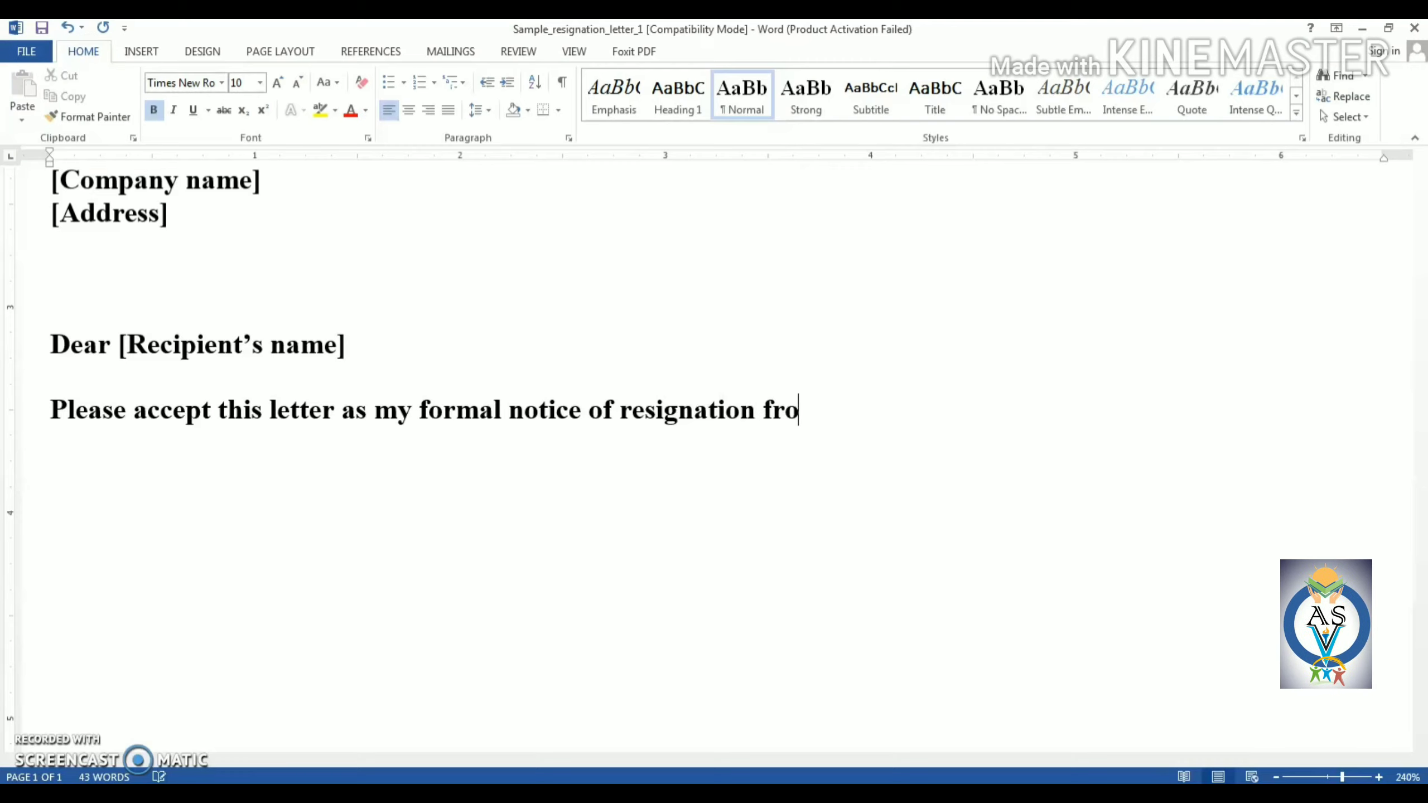
{"action": "type", "text": "m"}
{"action": "key", "text": "BackSpace"}
{"action": "key", "text": "BackSpace"}
{"action": "key", "text": "BackSpace"}
{"action": "type", "text": "rom "}
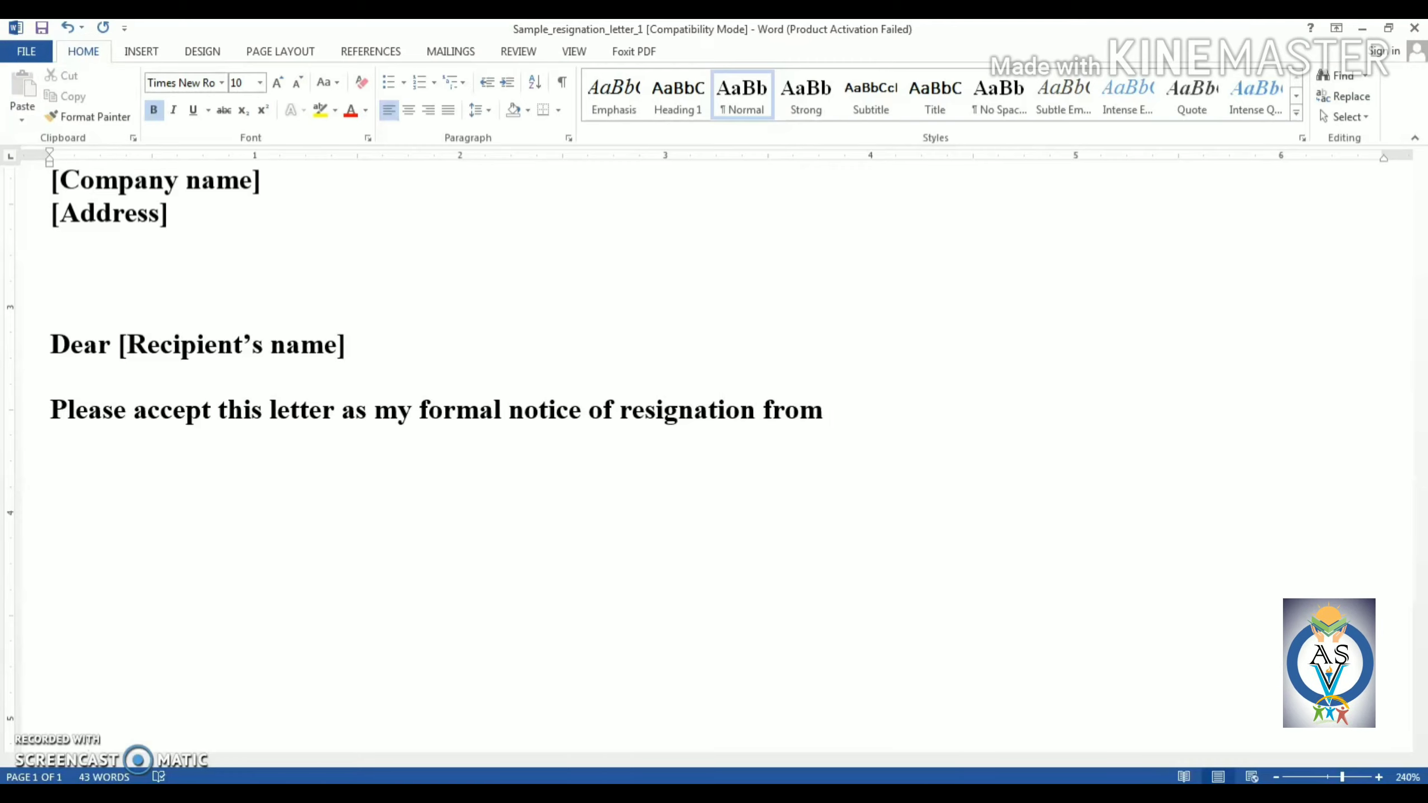
Add the placeholder "[Company Name]" to the opening sentence, followed by ", effective".
{"action": "type", "text": "[Com"}
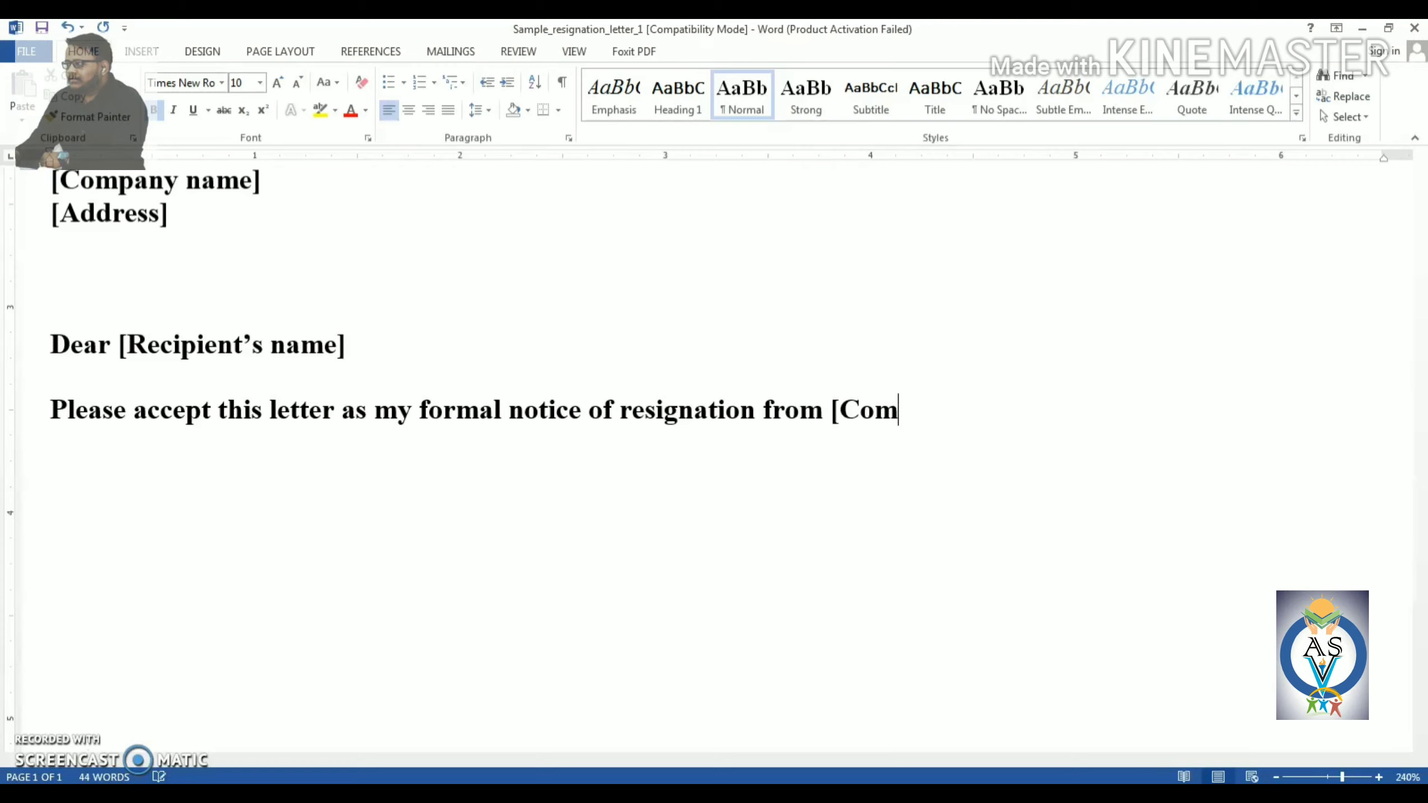
{"action": "type", "text": "pany Name"}
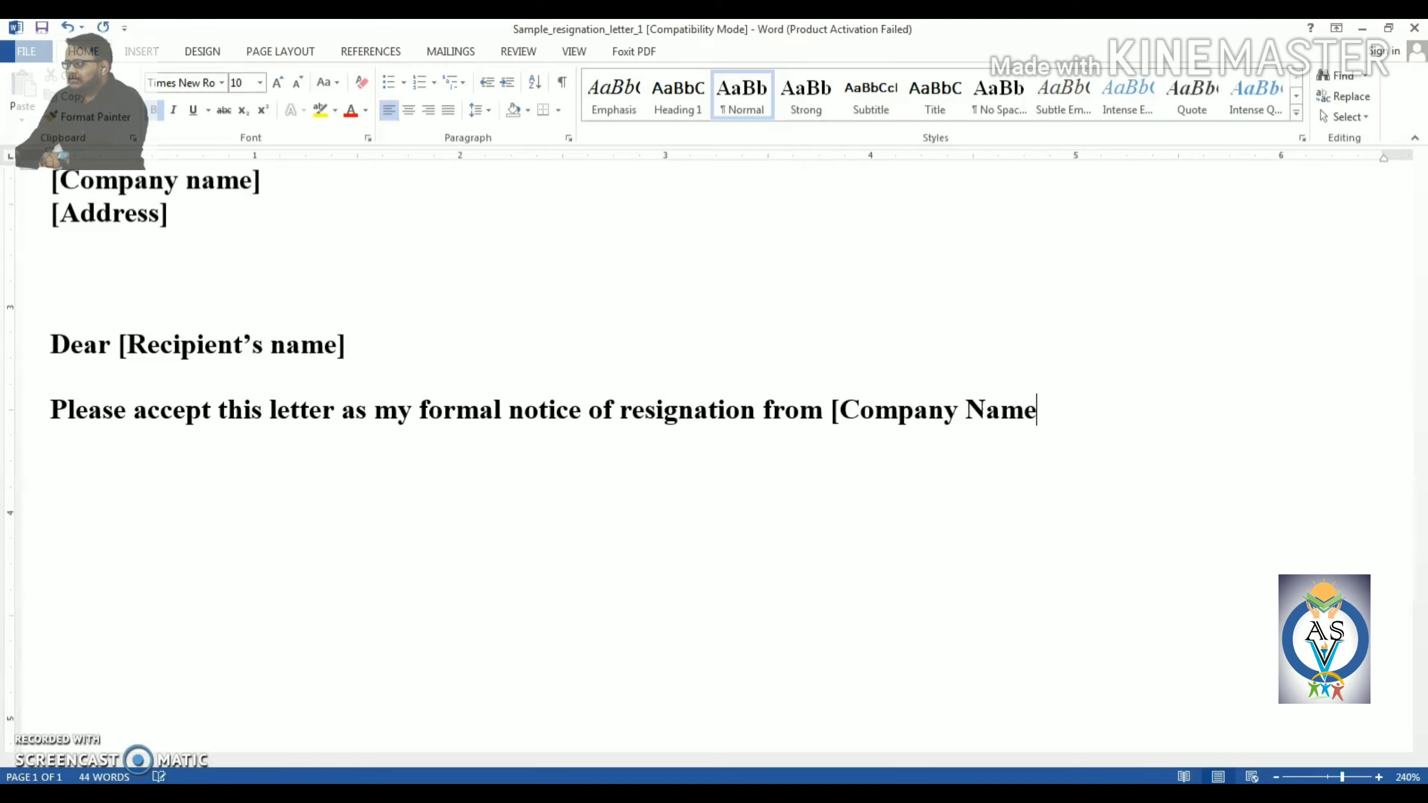
{"action": "type", "text": "]"}
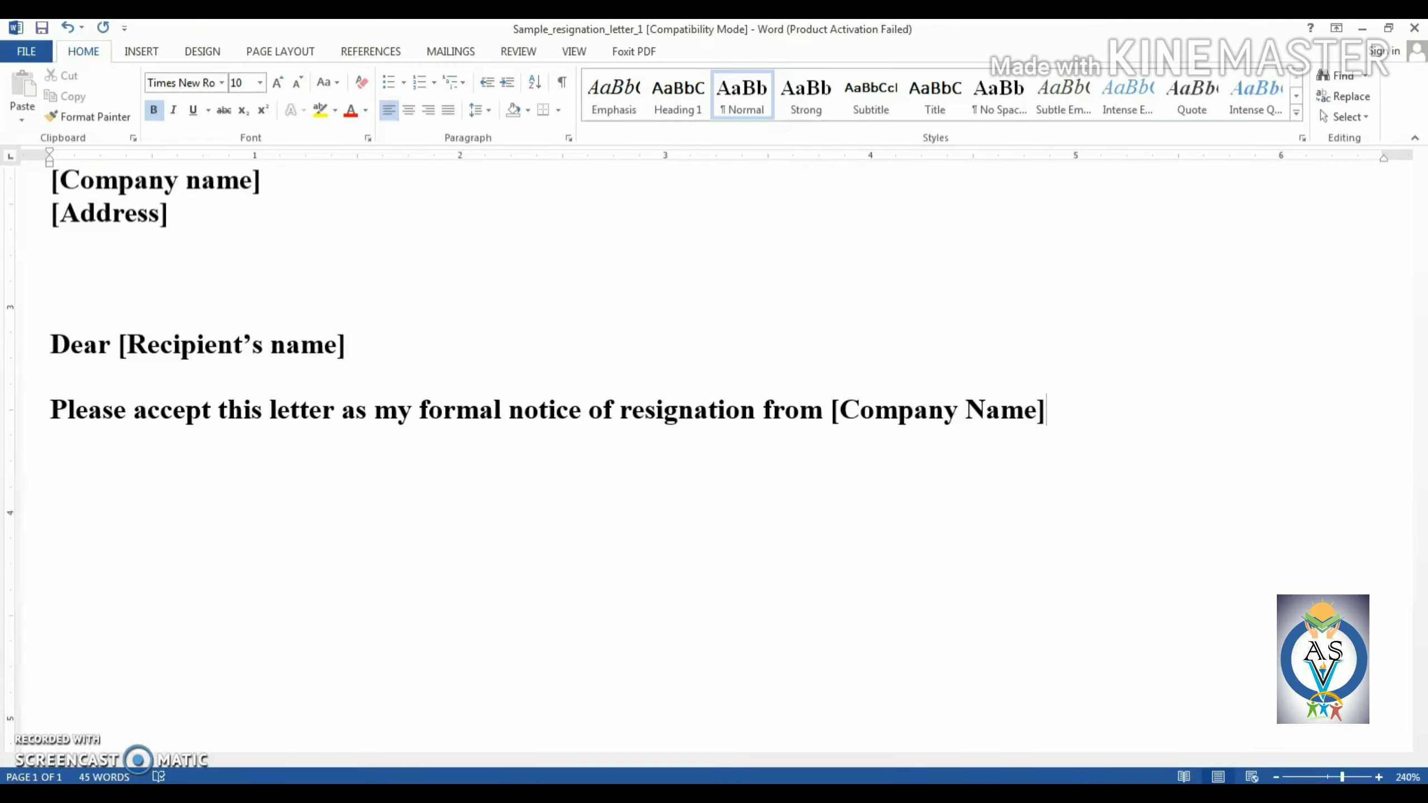
{"action": "type", "text": ", E"}
{"action": "key", "text": "BackSpace"}
{"action": "type", "text": "e"}
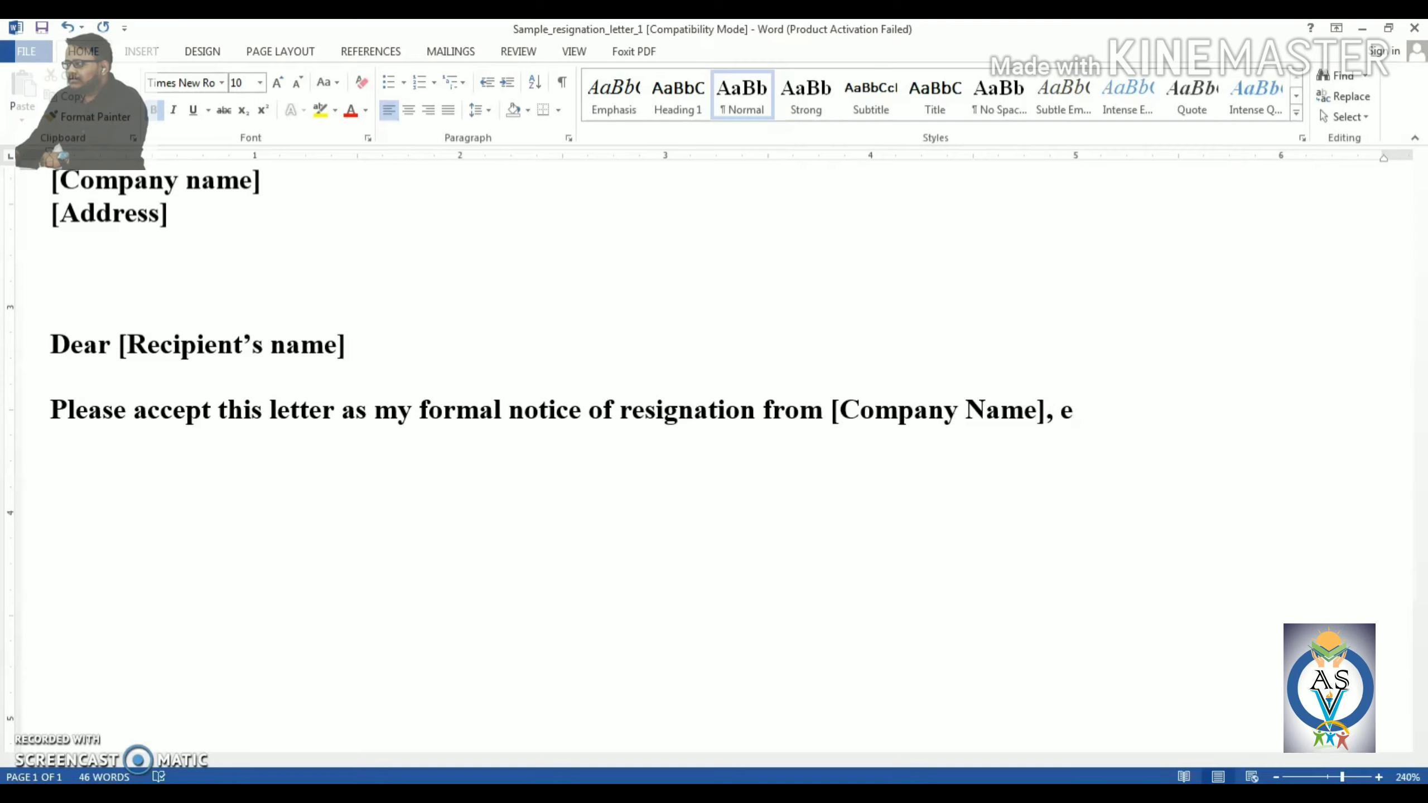
{"action": "type", "text": "ffec"}
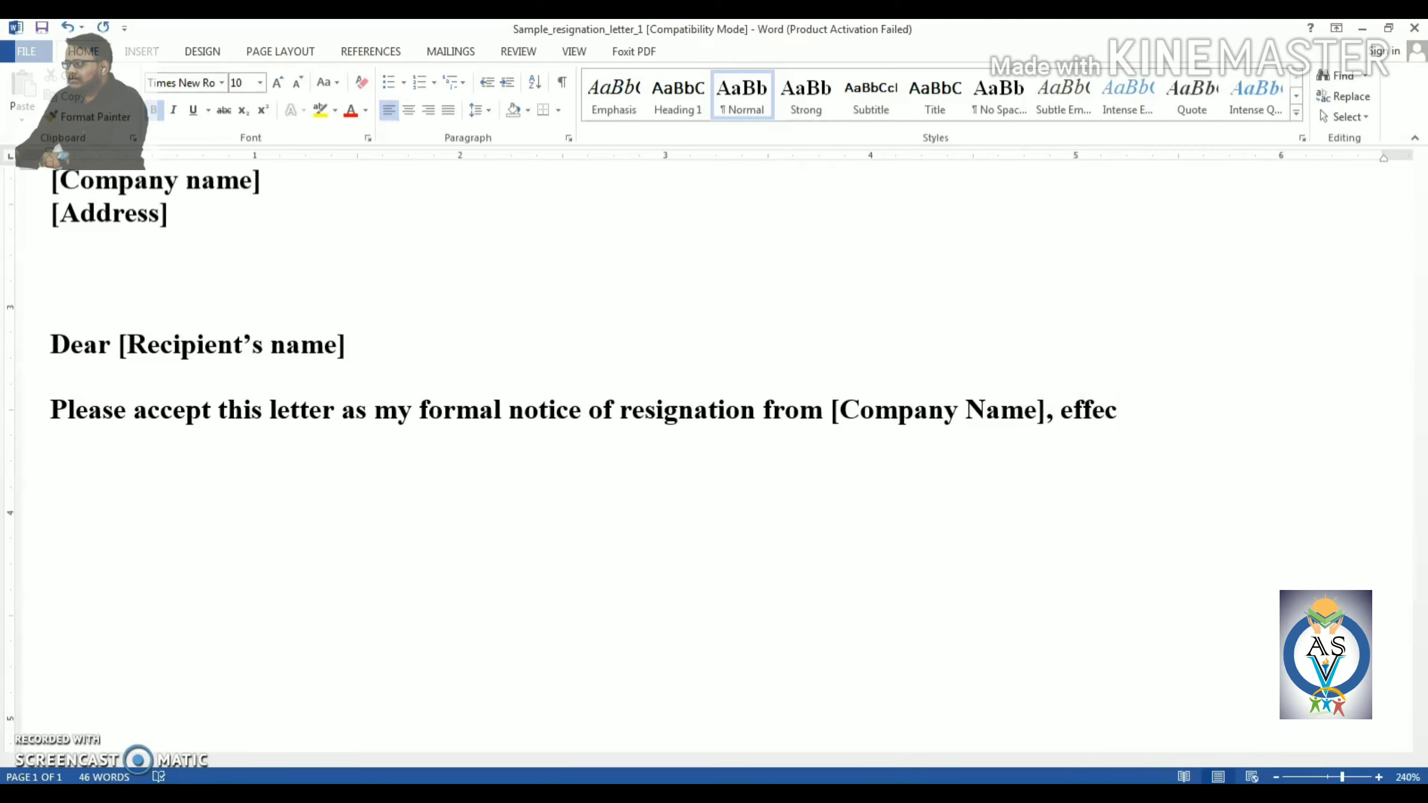
{"action": "type", "text": "tive "}
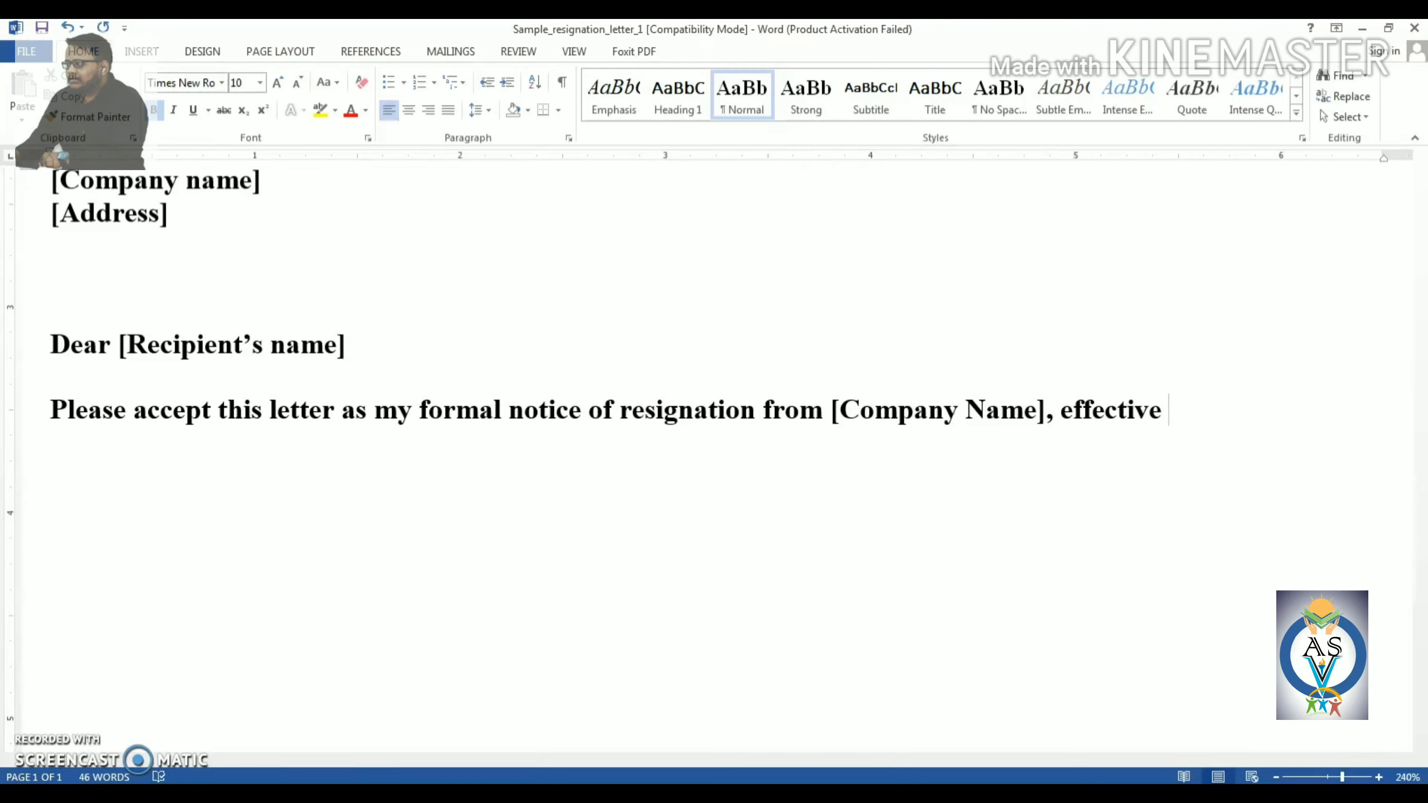
Finish the opening sentence with the placeholder "[Date, two weeks from date above]" and a full stop.
{"action": "type", "text": "["}
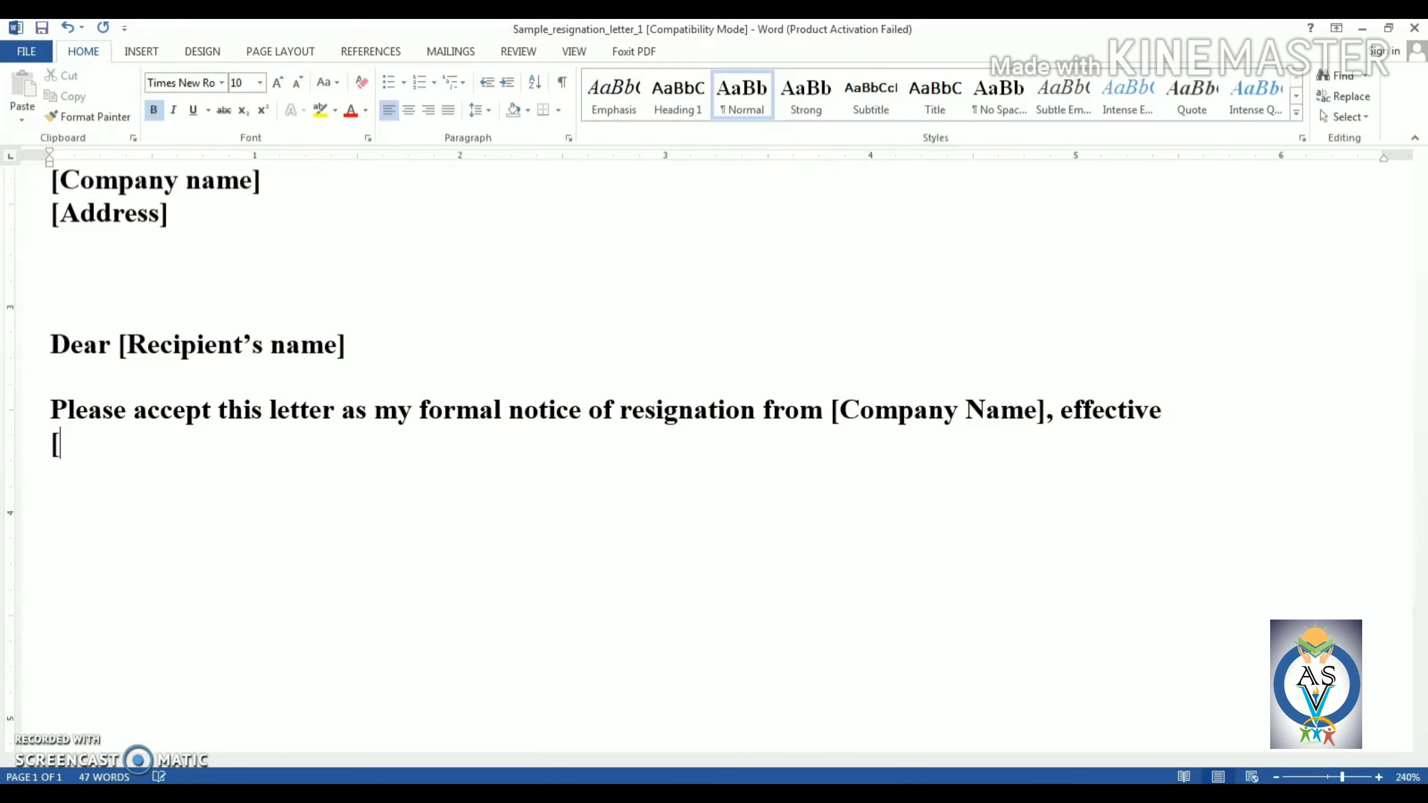
{"action": "type", "text": "Date"}
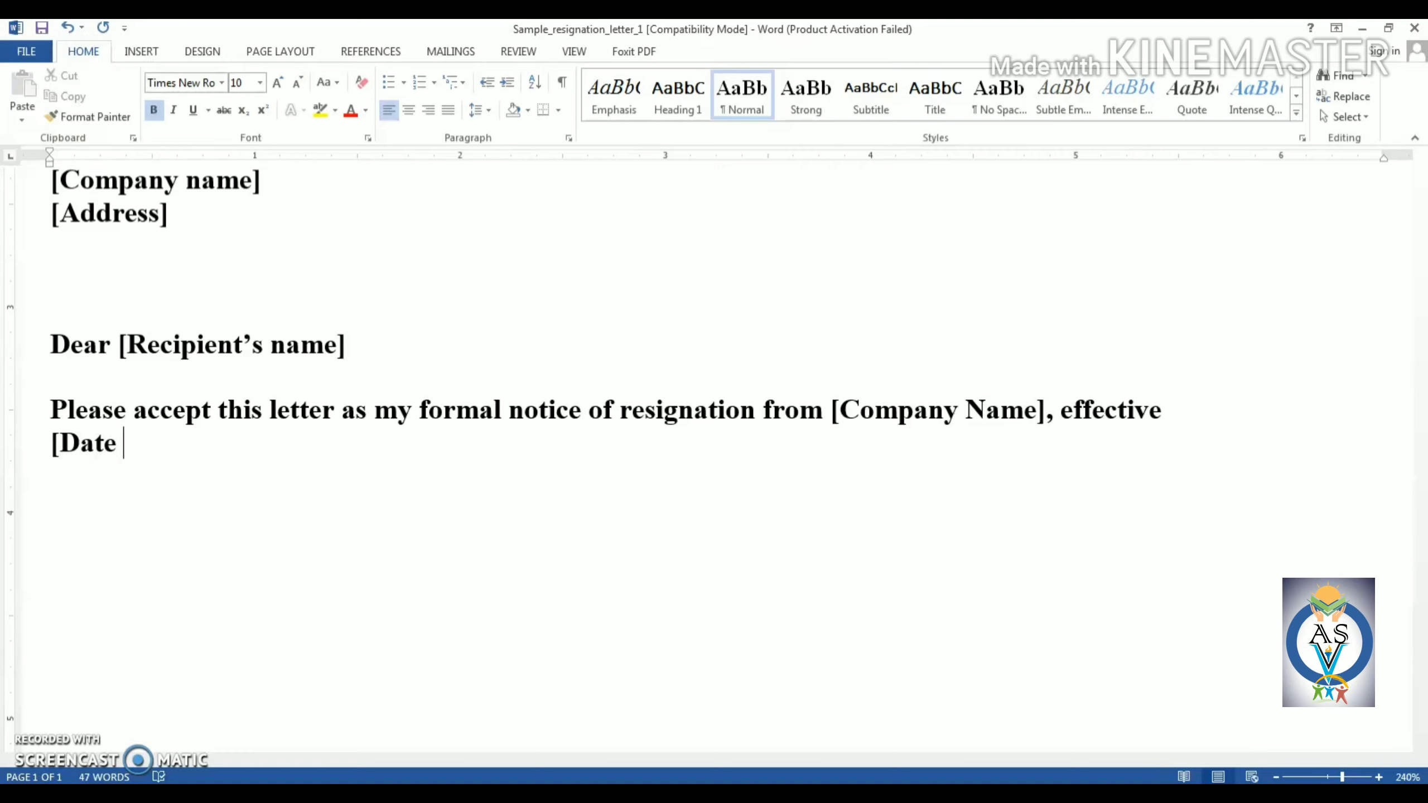
{"action": "key", "text": "BackSpace"}
{"action": "type", "text": ", two "}
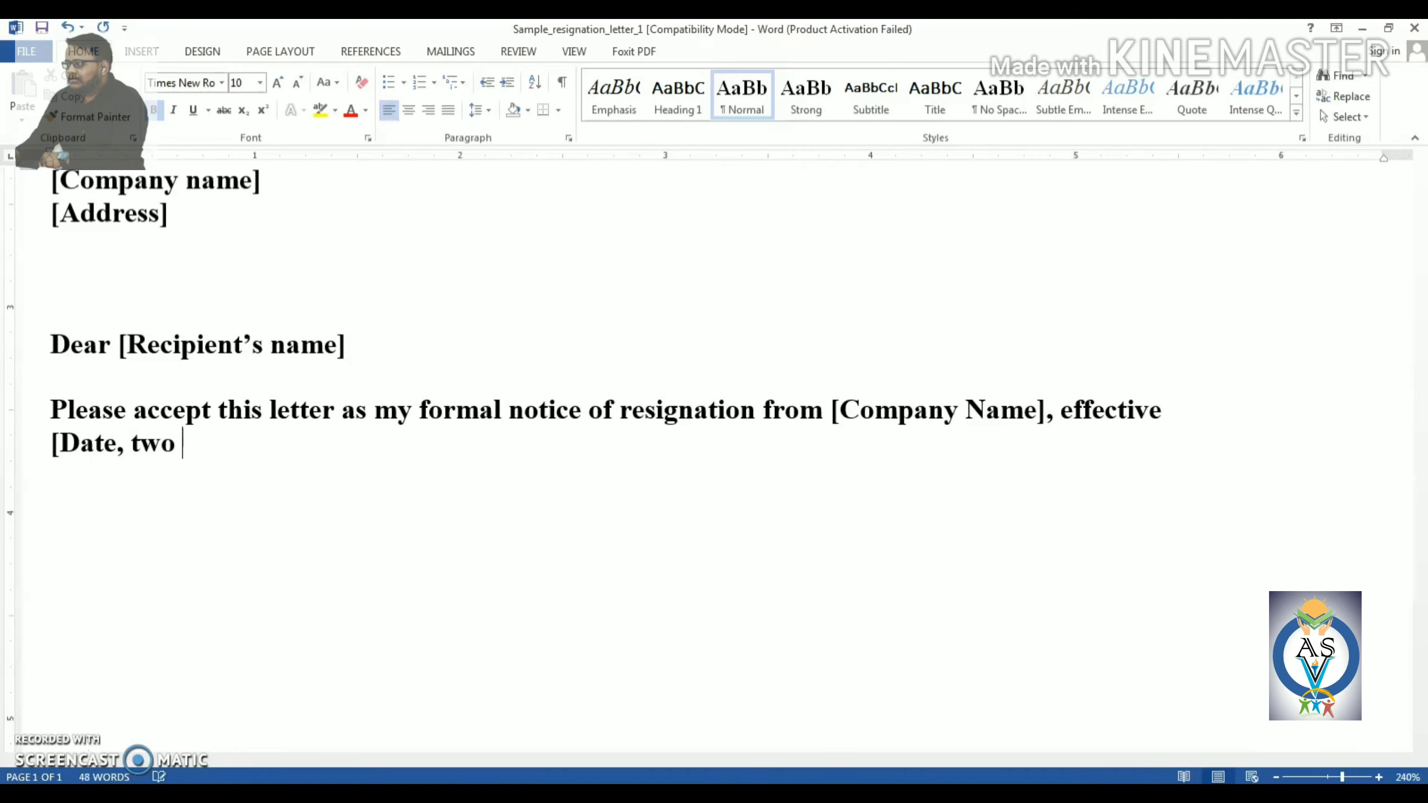
{"action": "type", "text": "weeks "}
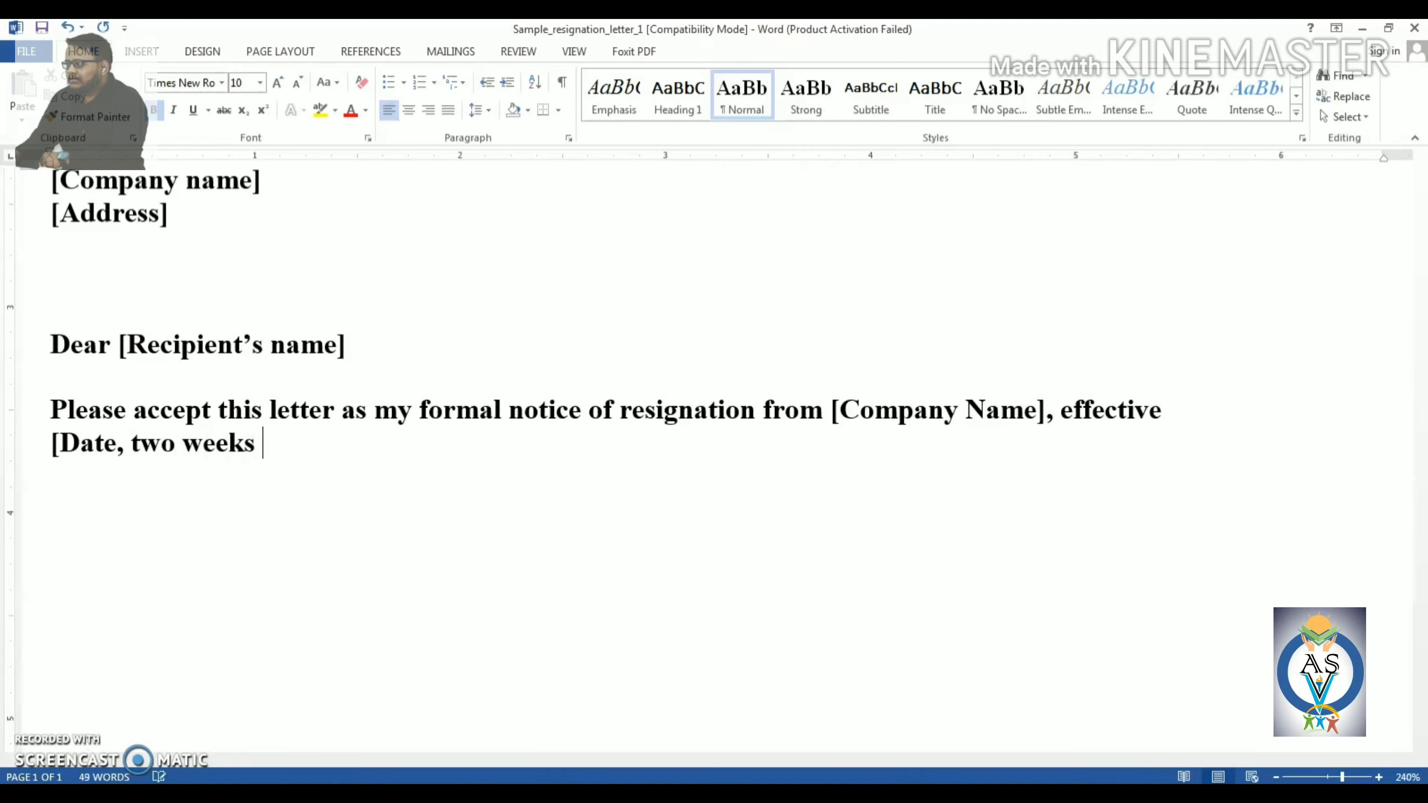
{"action": "type", "text": "from date ab"}
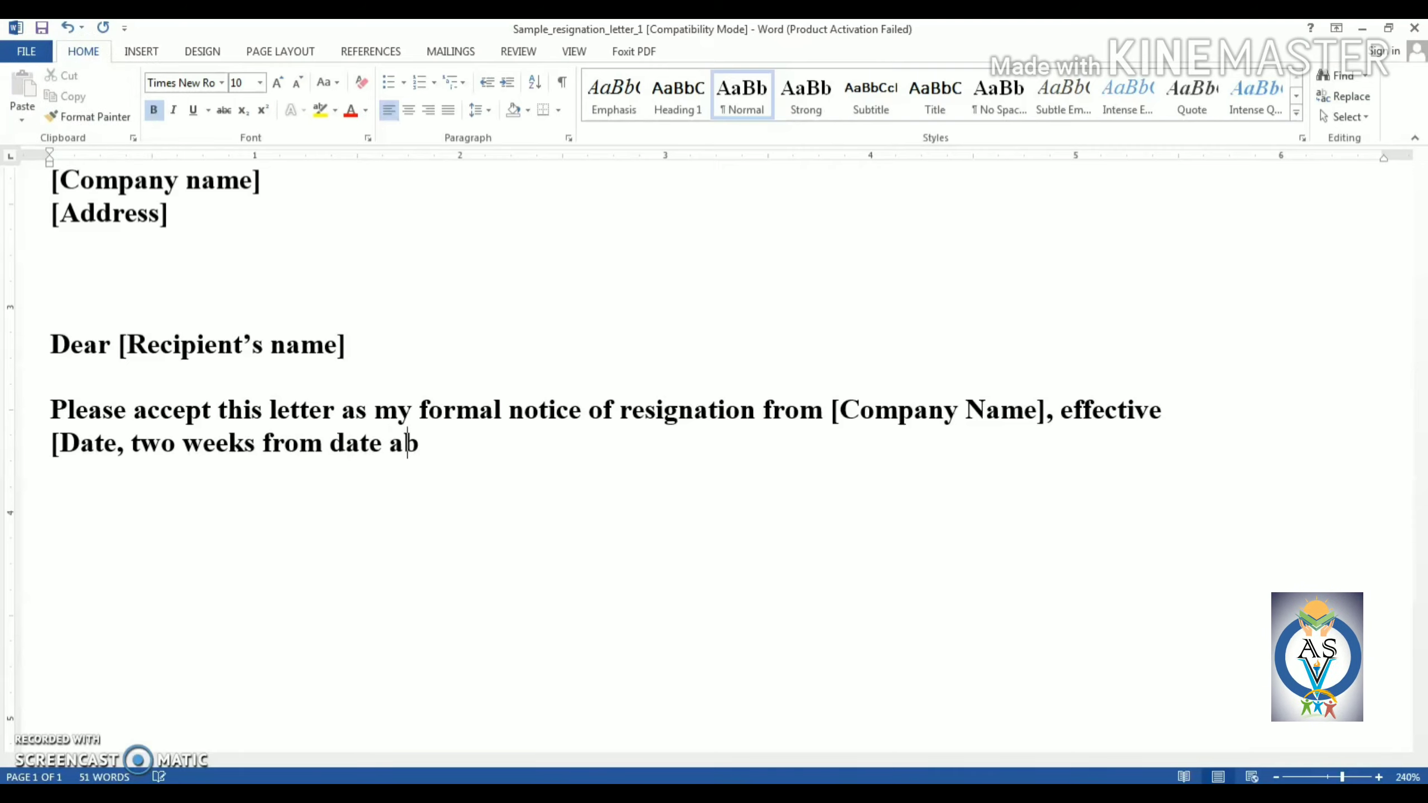
{"action": "type", "text": "ove"}
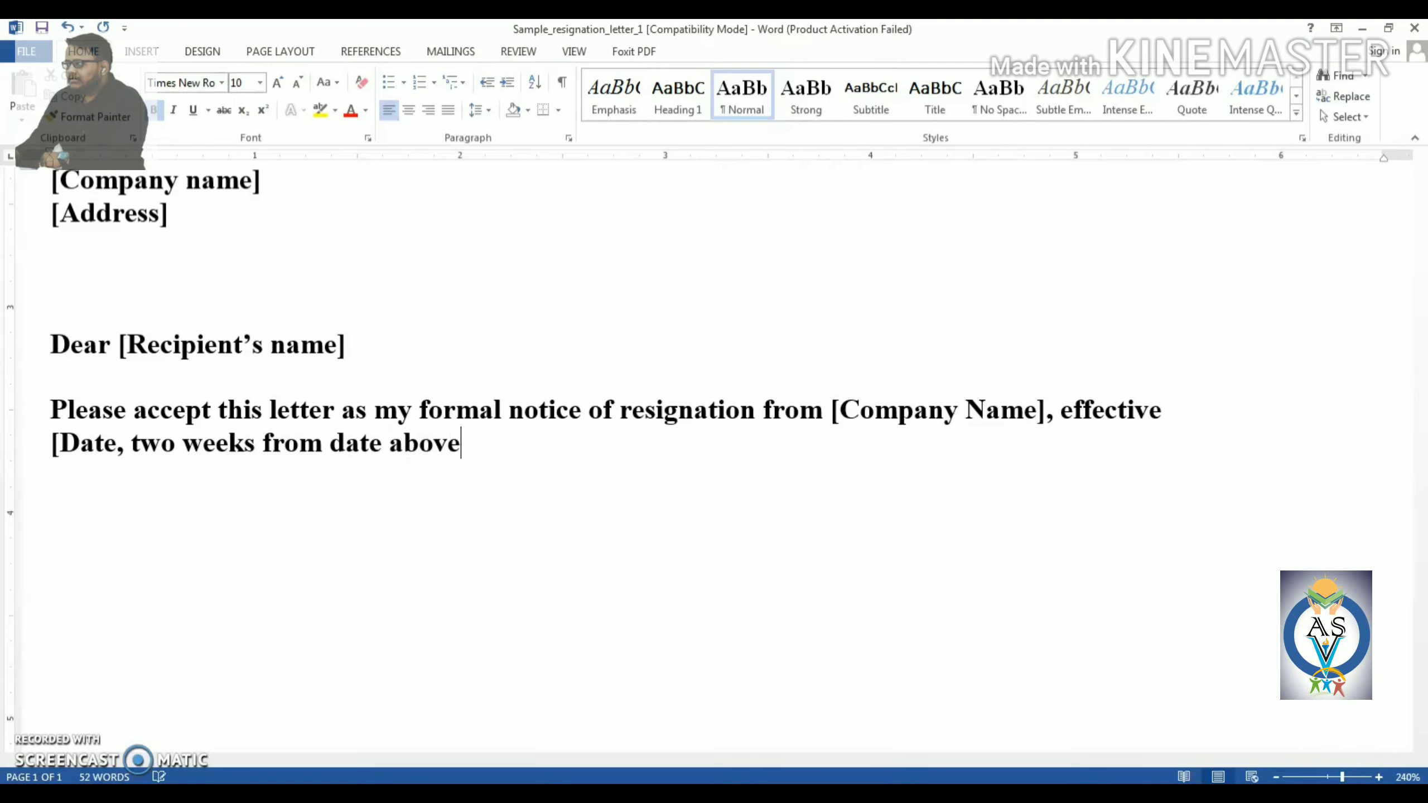
{"action": "type", "text": "]"}
{"action": "key", "text": "BackSpace"}
{"action": "type", "text": "]"}
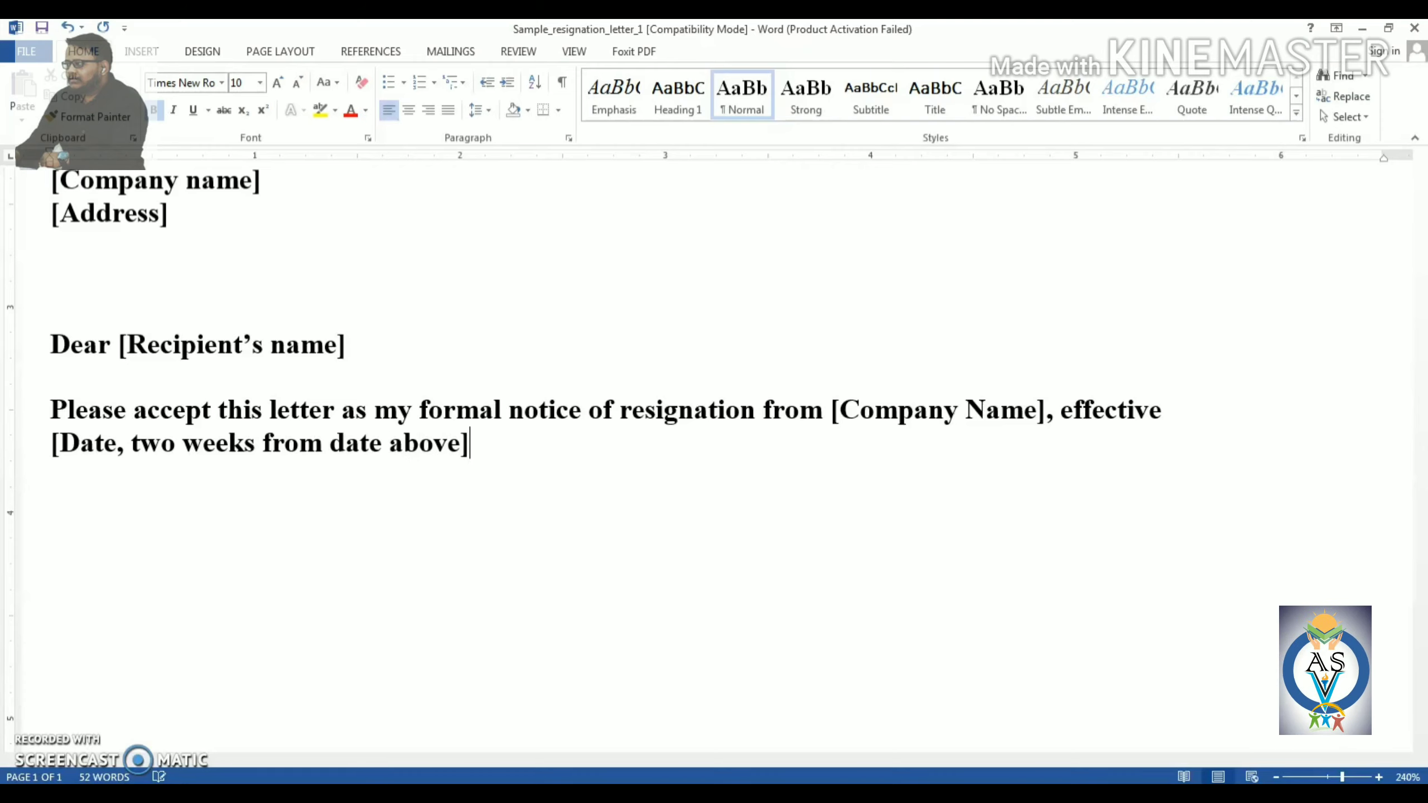
{"action": "type", "text": "."}
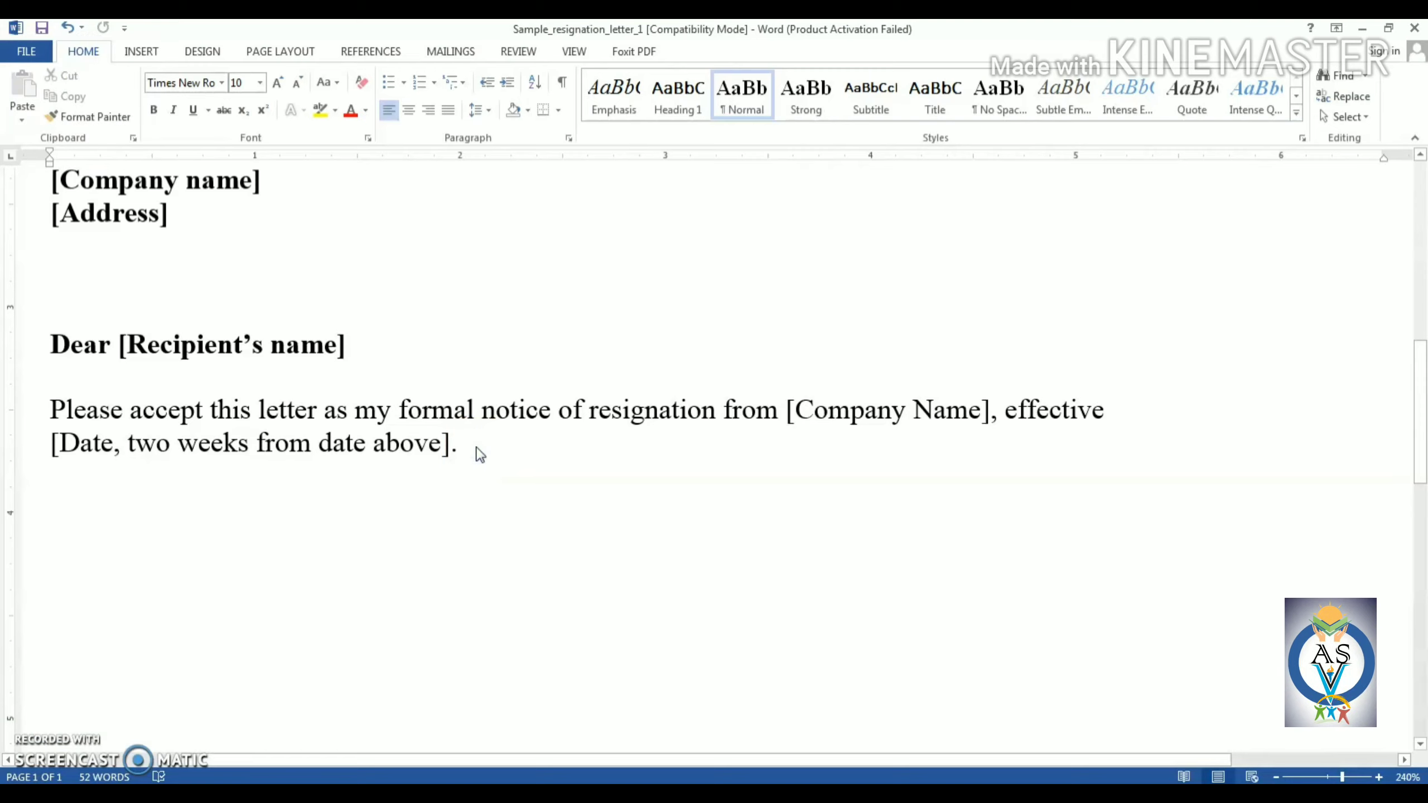
Begin the second sentence of the body paragraph with "The association I've".
{"action": "type", "text": "The a"}
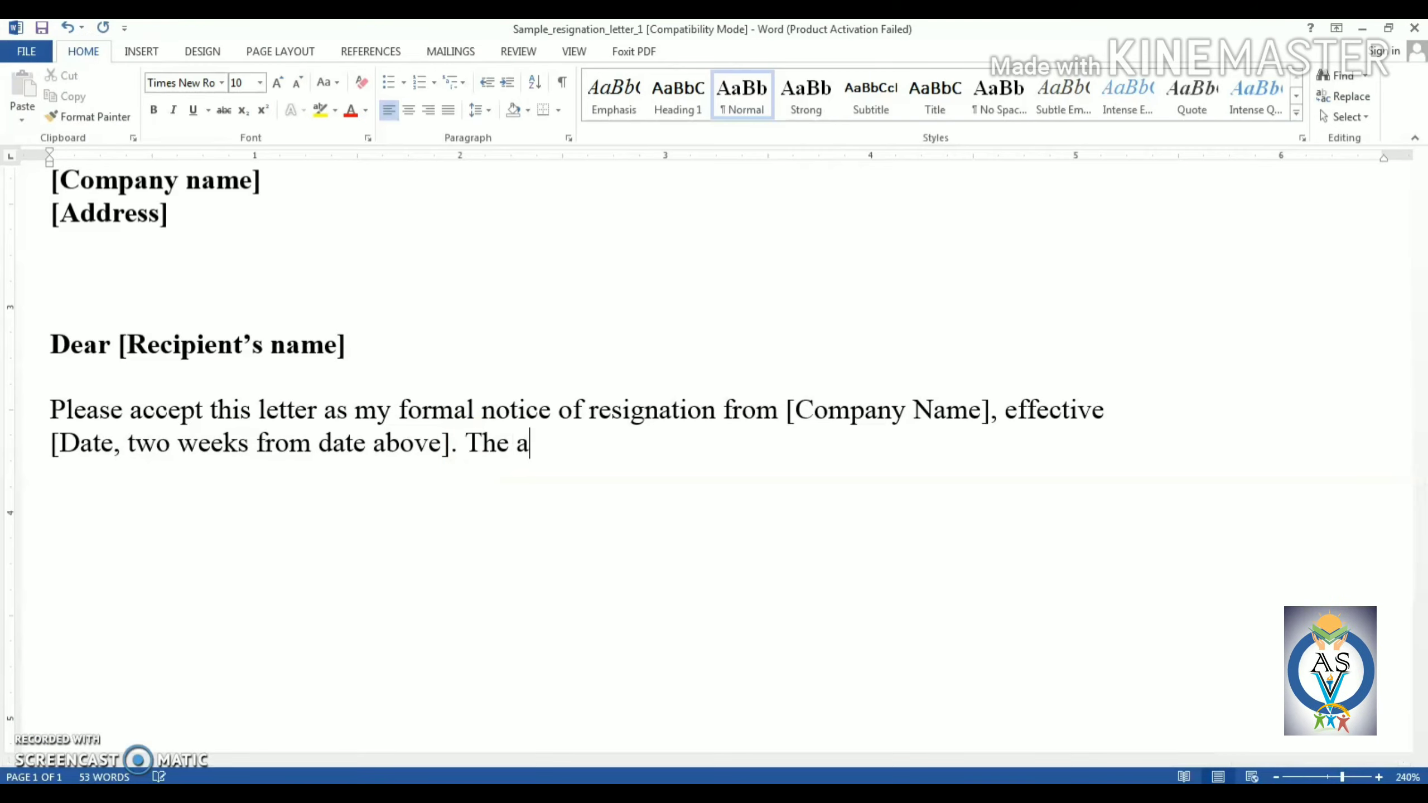
{"action": "type", "text": "ssoci"}
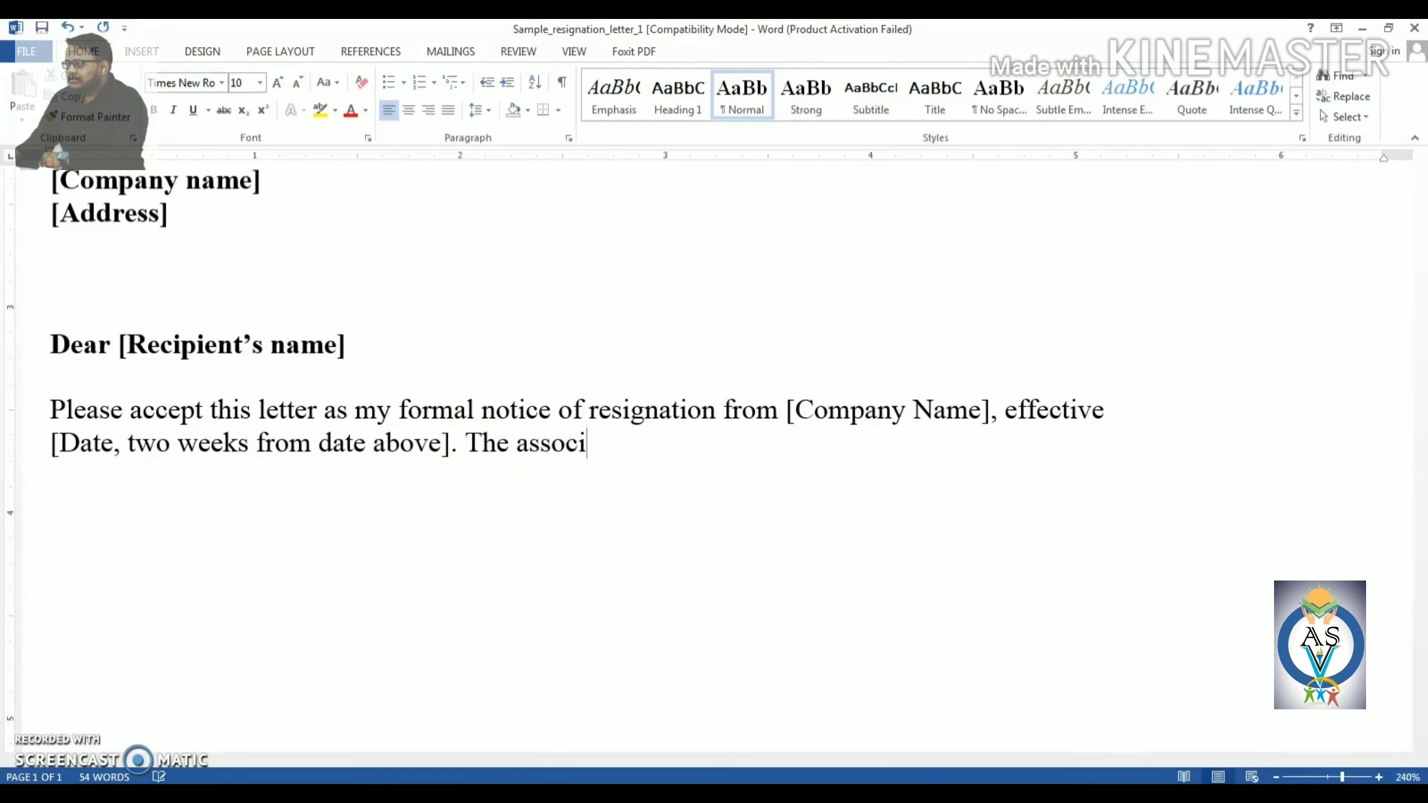
{"action": "type", "text": "ation "}
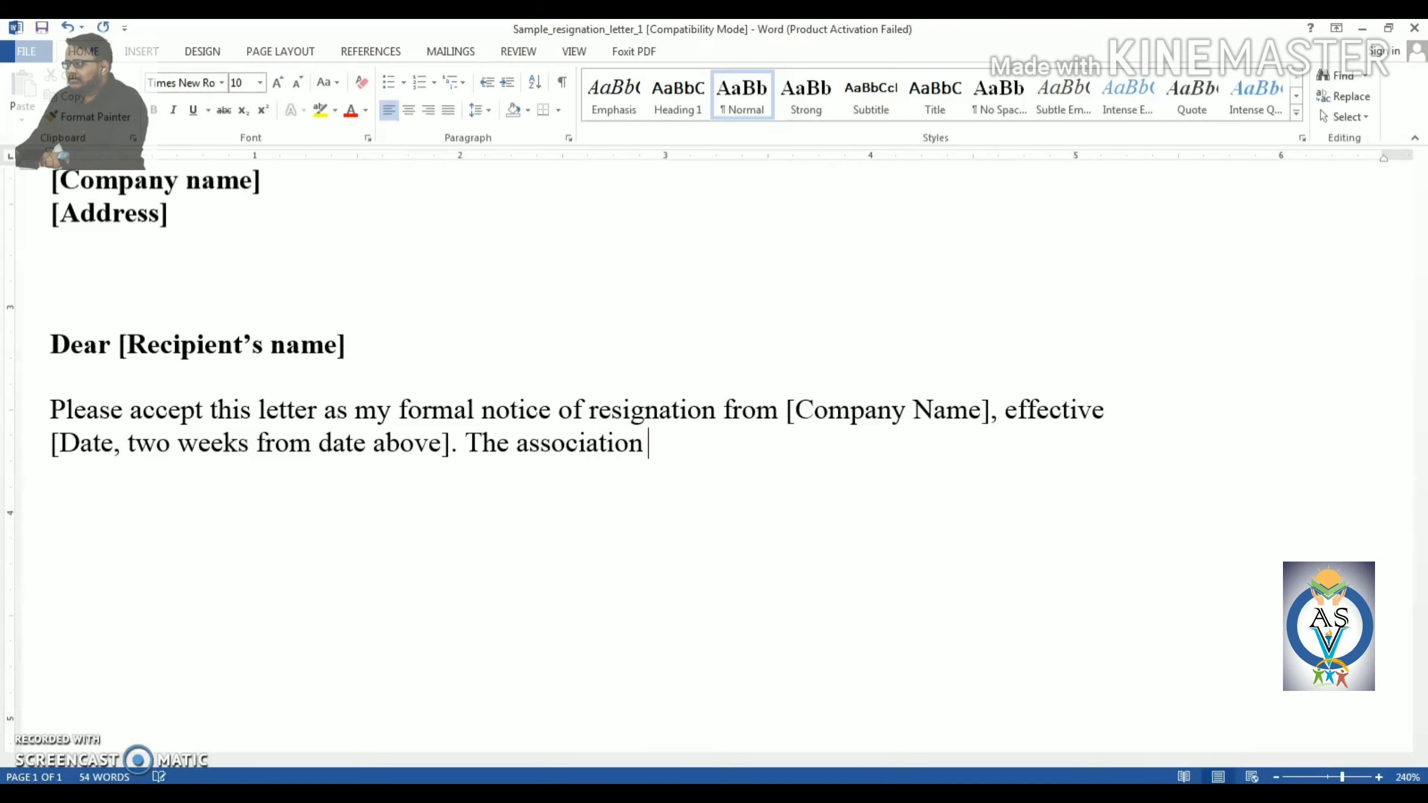
{"action": "type", "text": "I"}
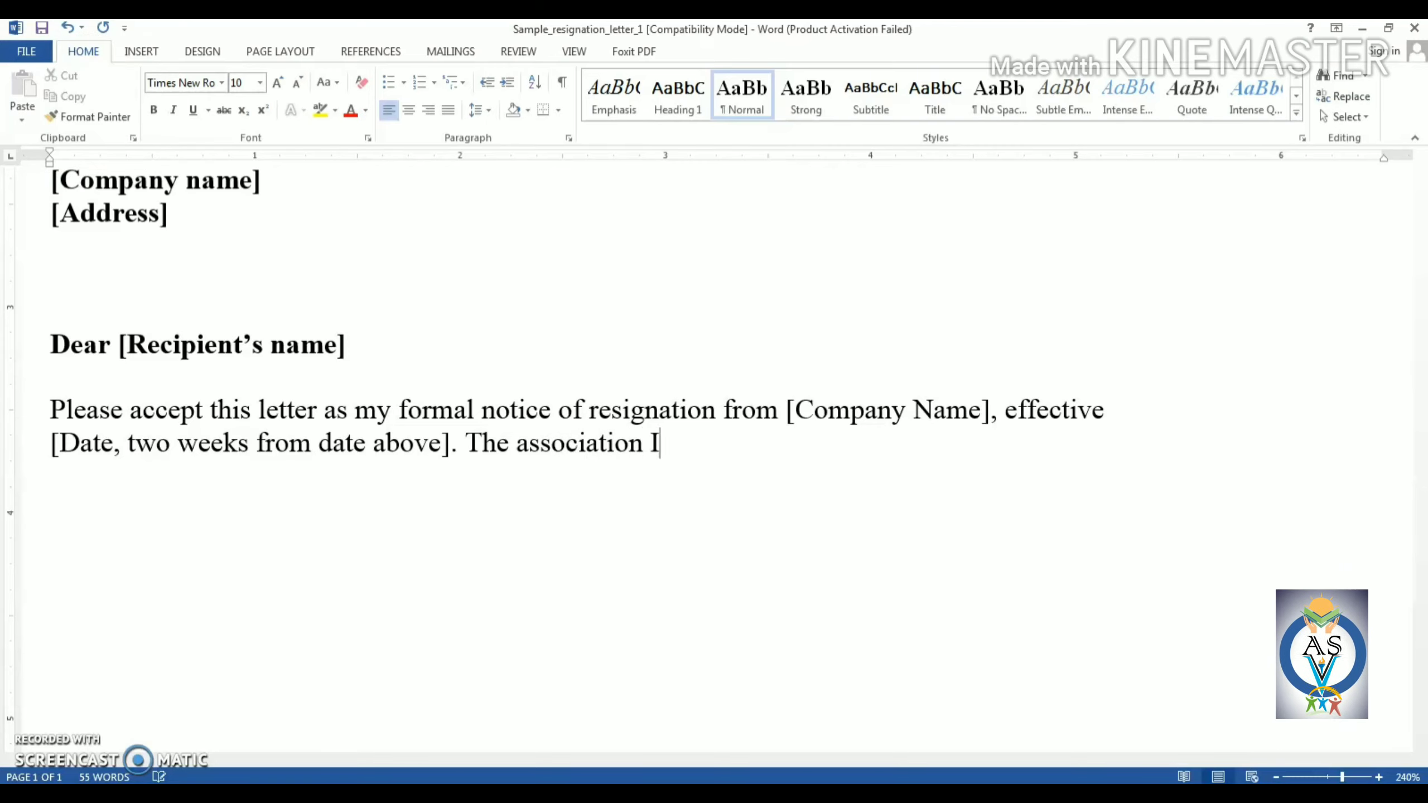
{"action": "type", "text": "'ve "}
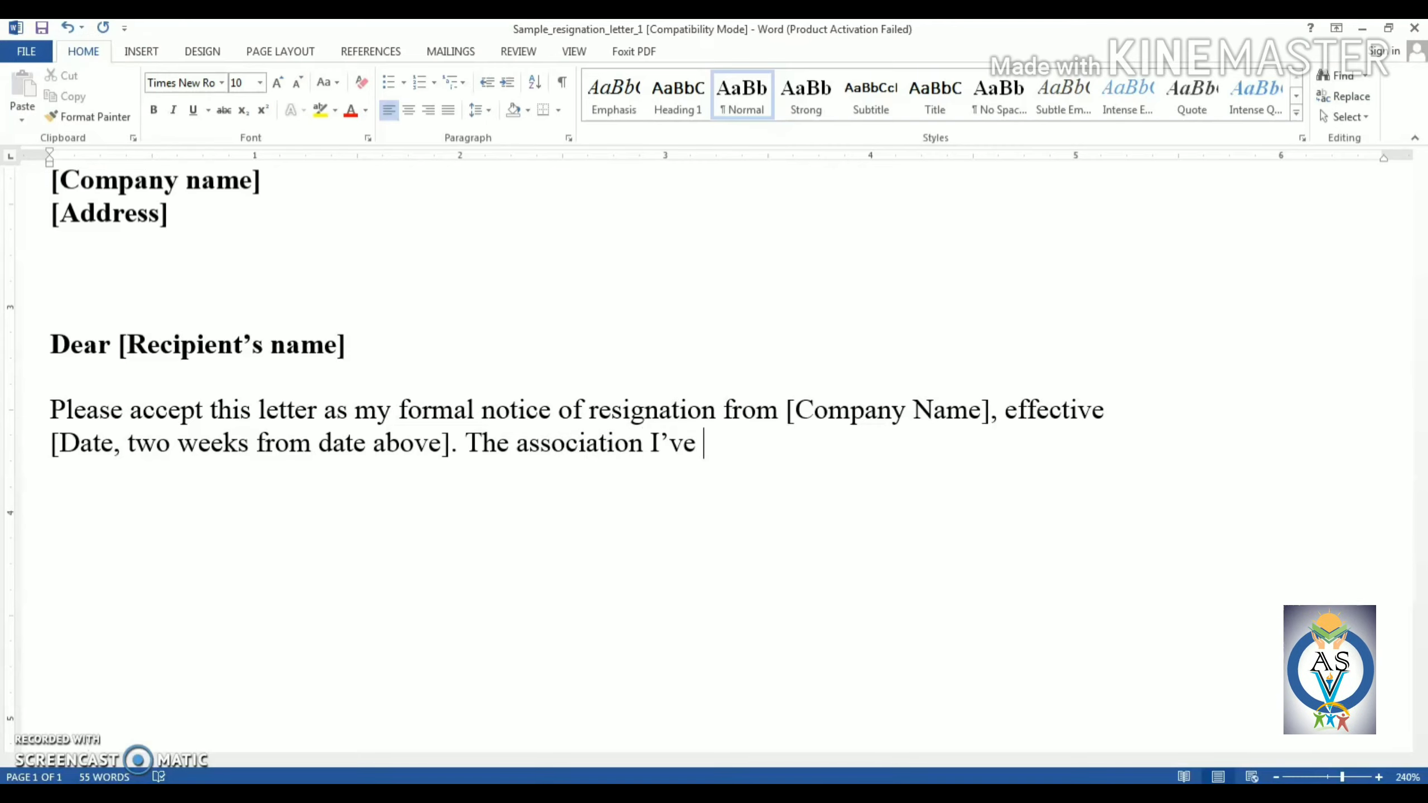
Continue the second sentence with "made during my employment here".
{"action": "type", "text": "made du"}
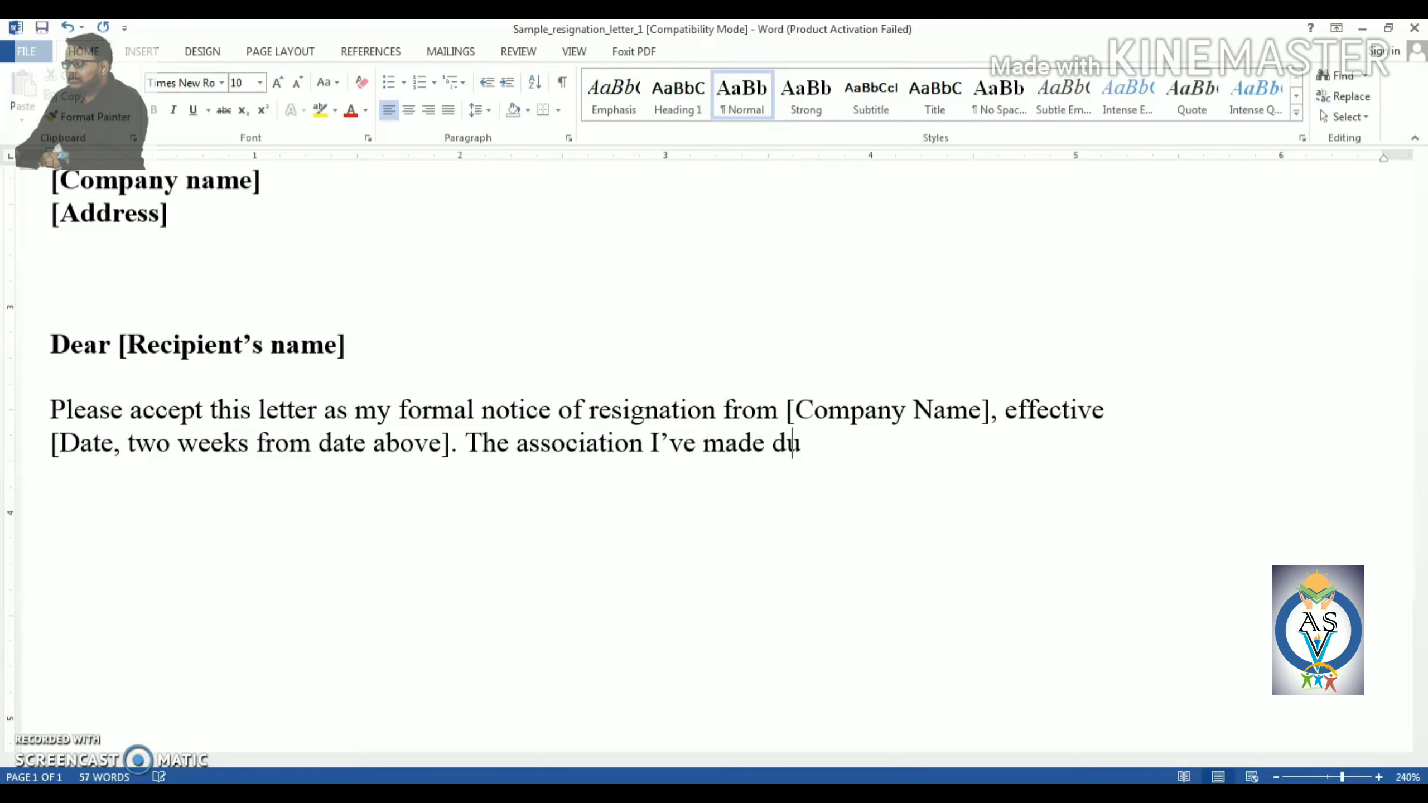
{"action": "type", "text": "ring "}
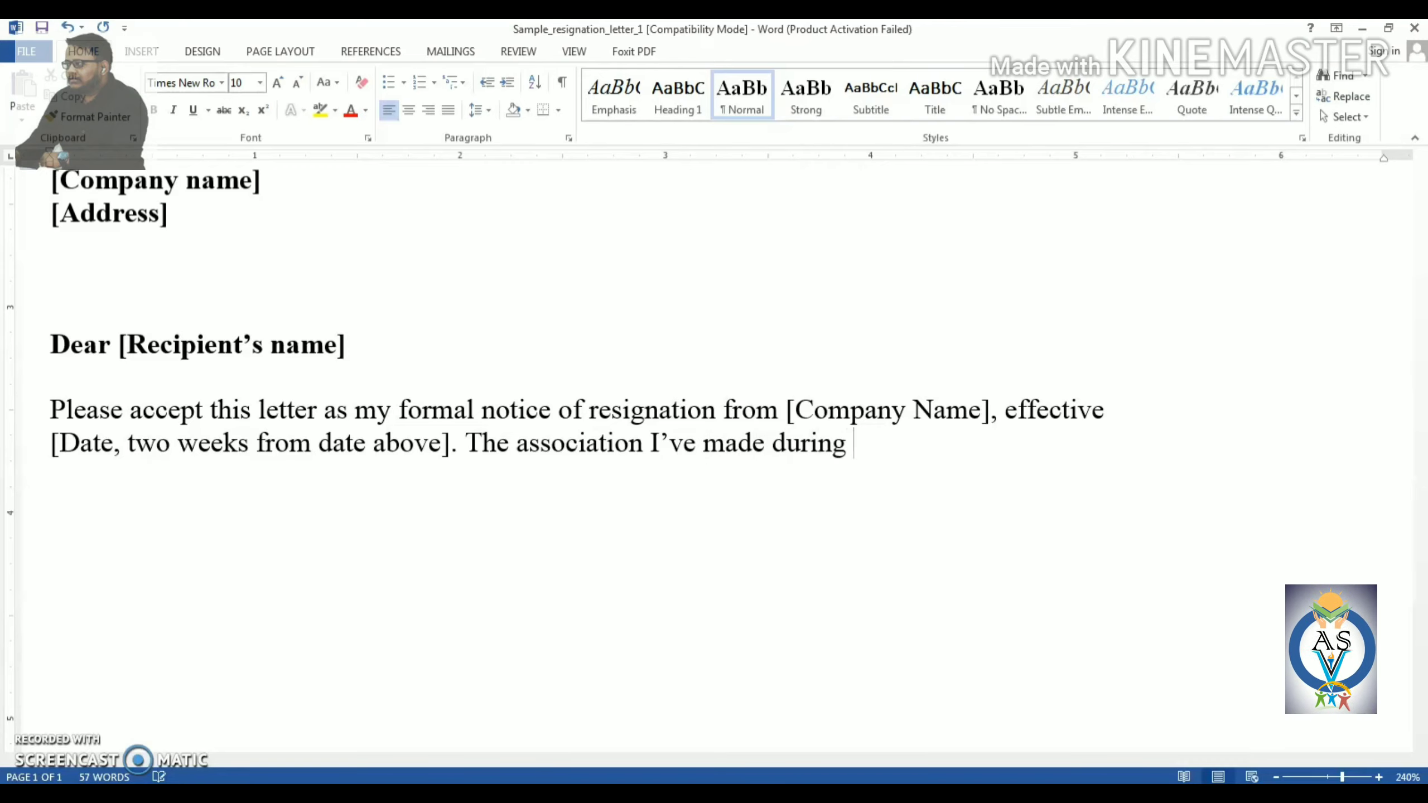
{"action": "type", "text": "my "}
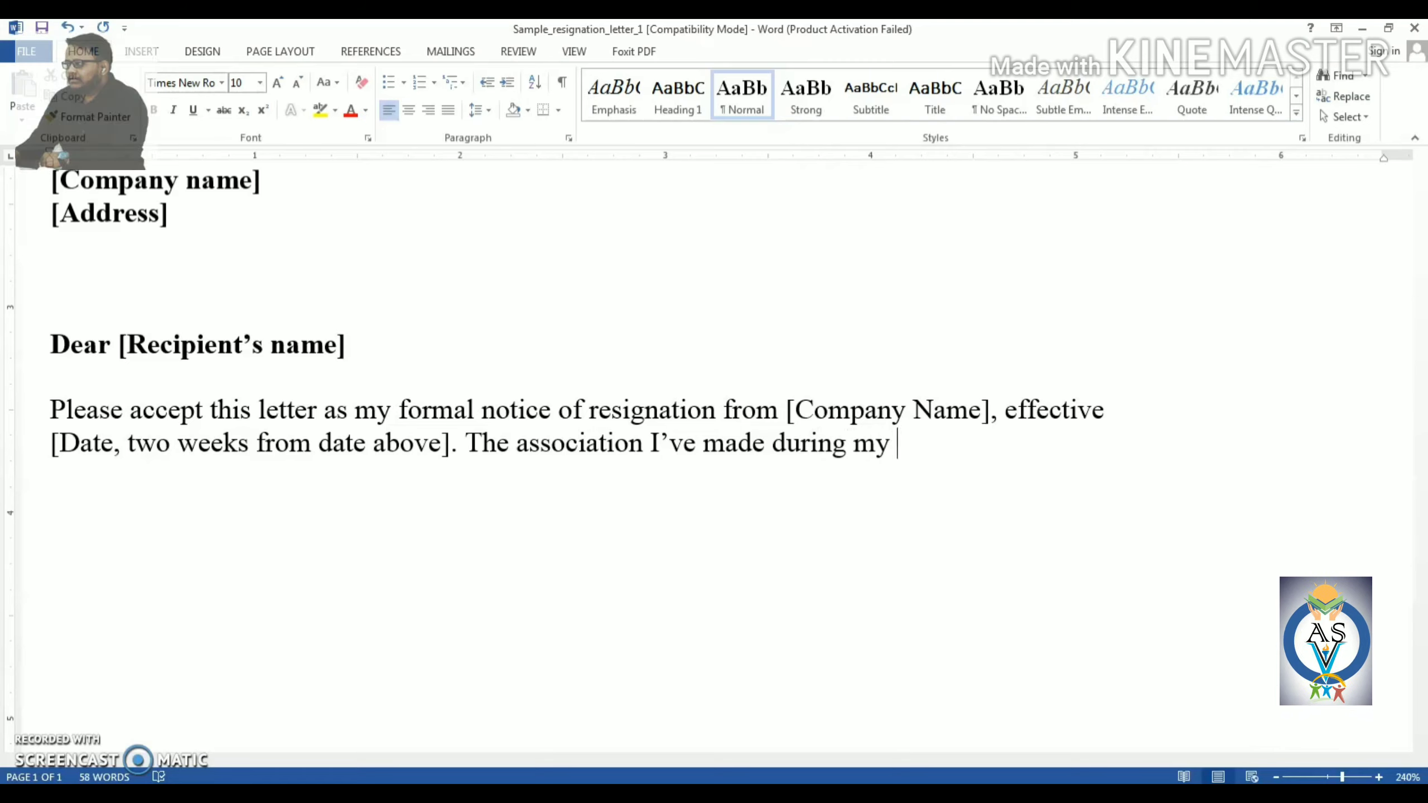
{"action": "type", "text": "empl"}
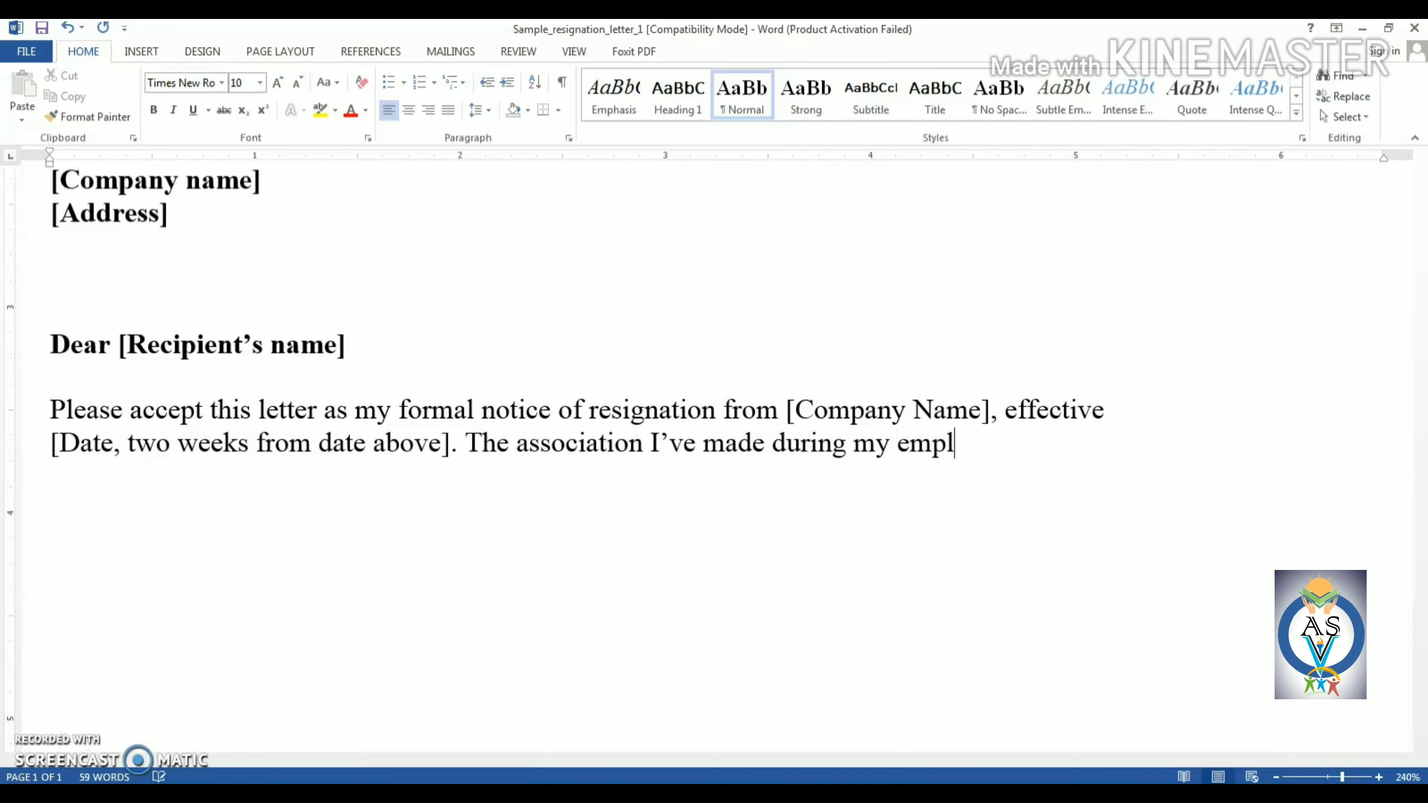
{"action": "type", "text": "oy"}
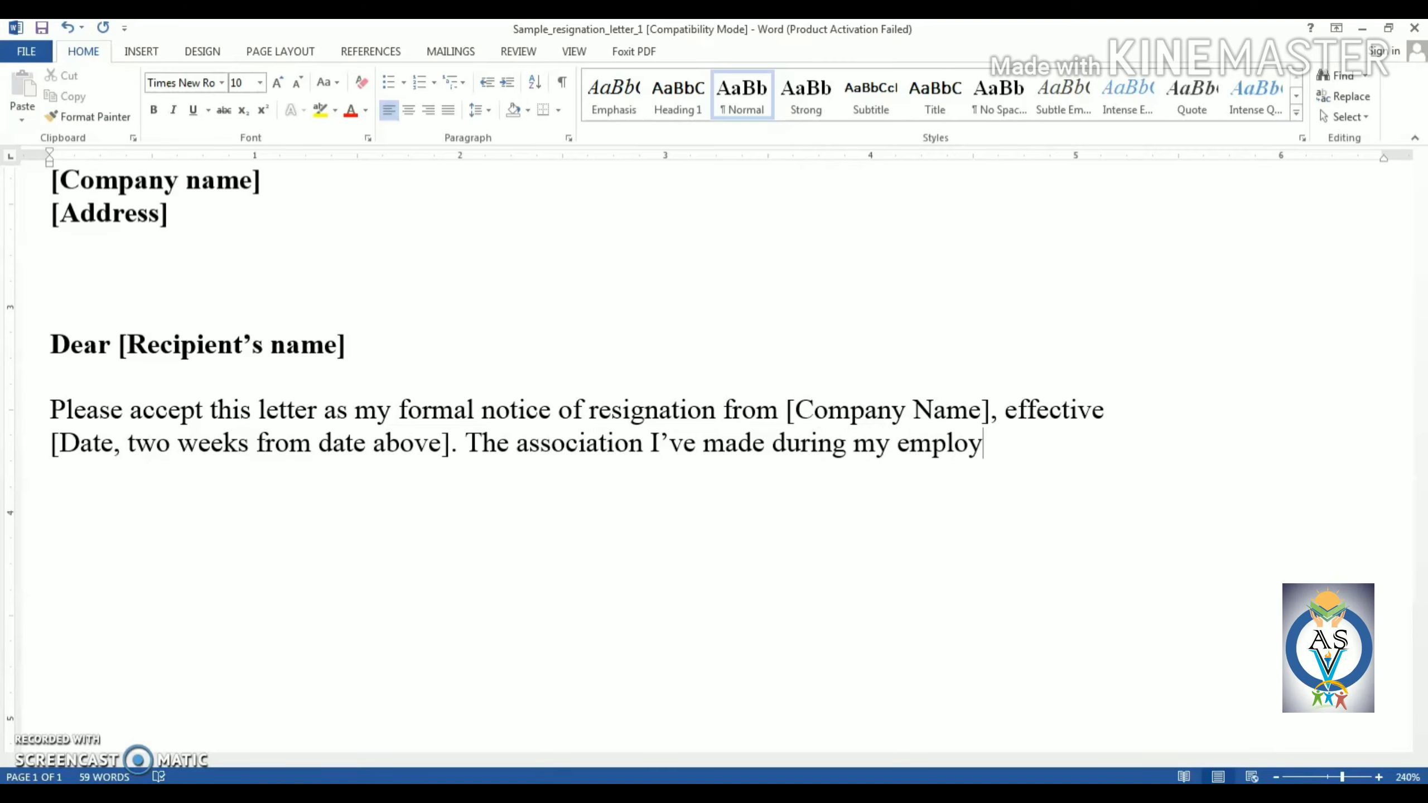
{"action": "type", "text": "ment here"}
Finish the second sentence on a new line with "Will truly be memorable for years to come.".
{"action": "key", "text": "Return"}
{"action": "type", "text": "will"}
{"action": "key", "text": "Return"}
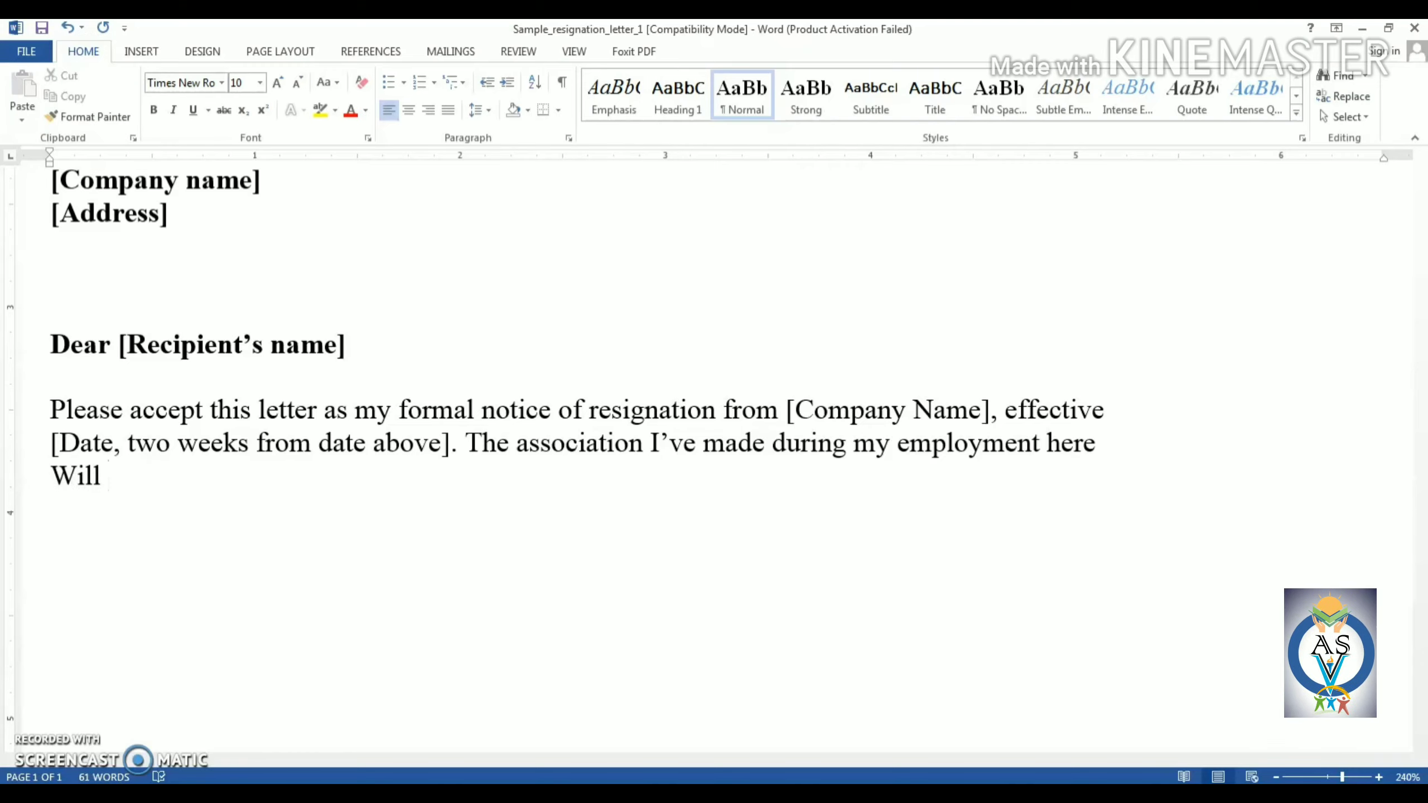
{"action": "type", "text": "tr"}
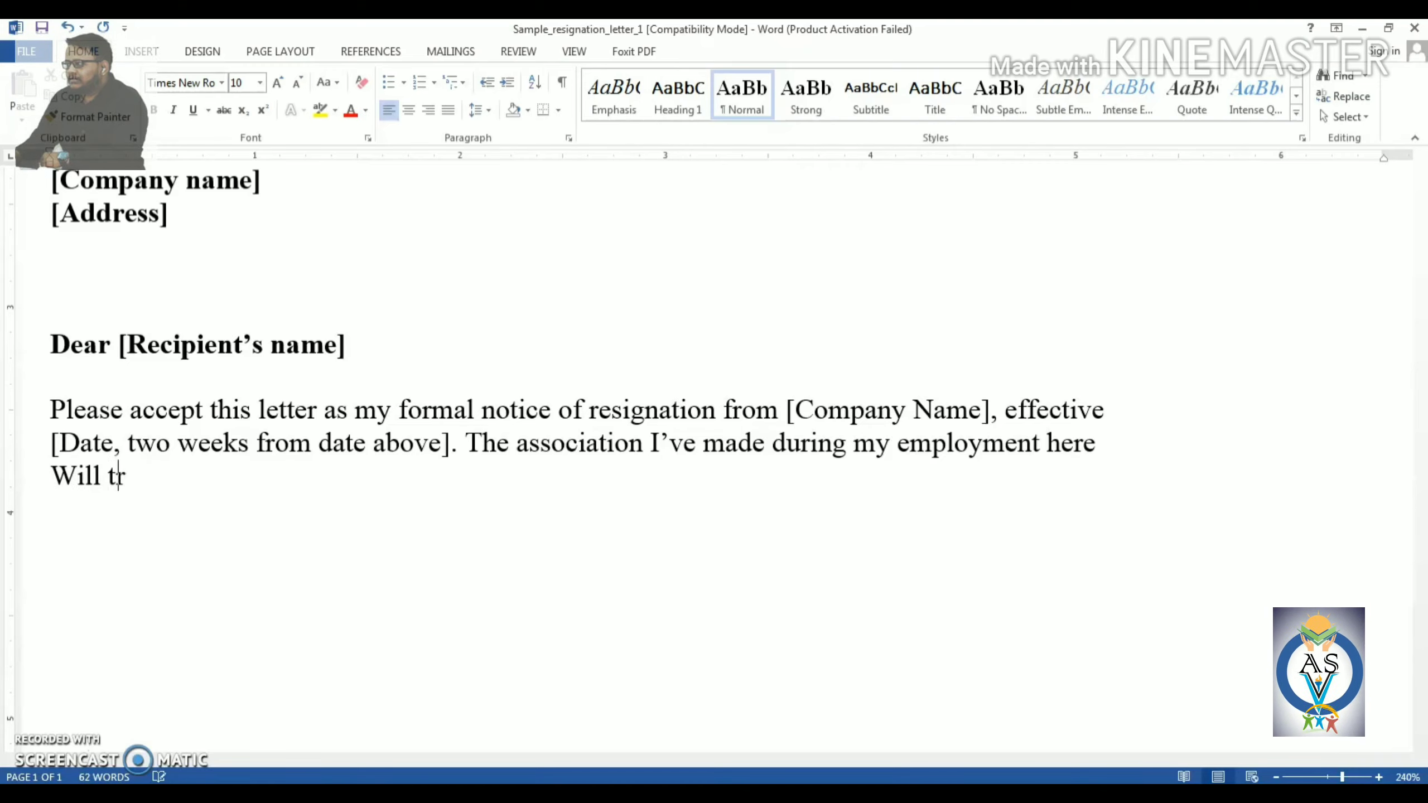
{"action": "type", "text": "uly "}
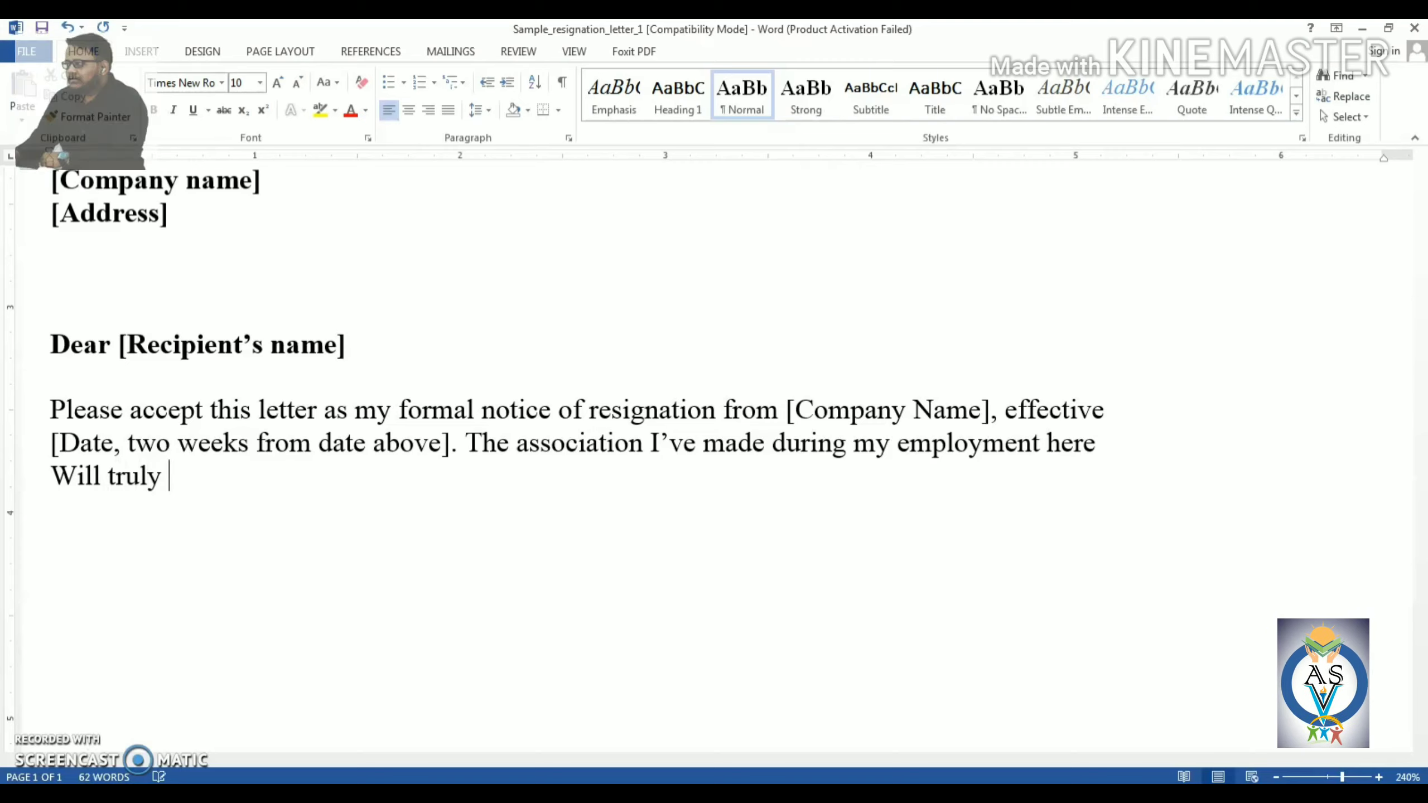
{"action": "type", "text": "be "}
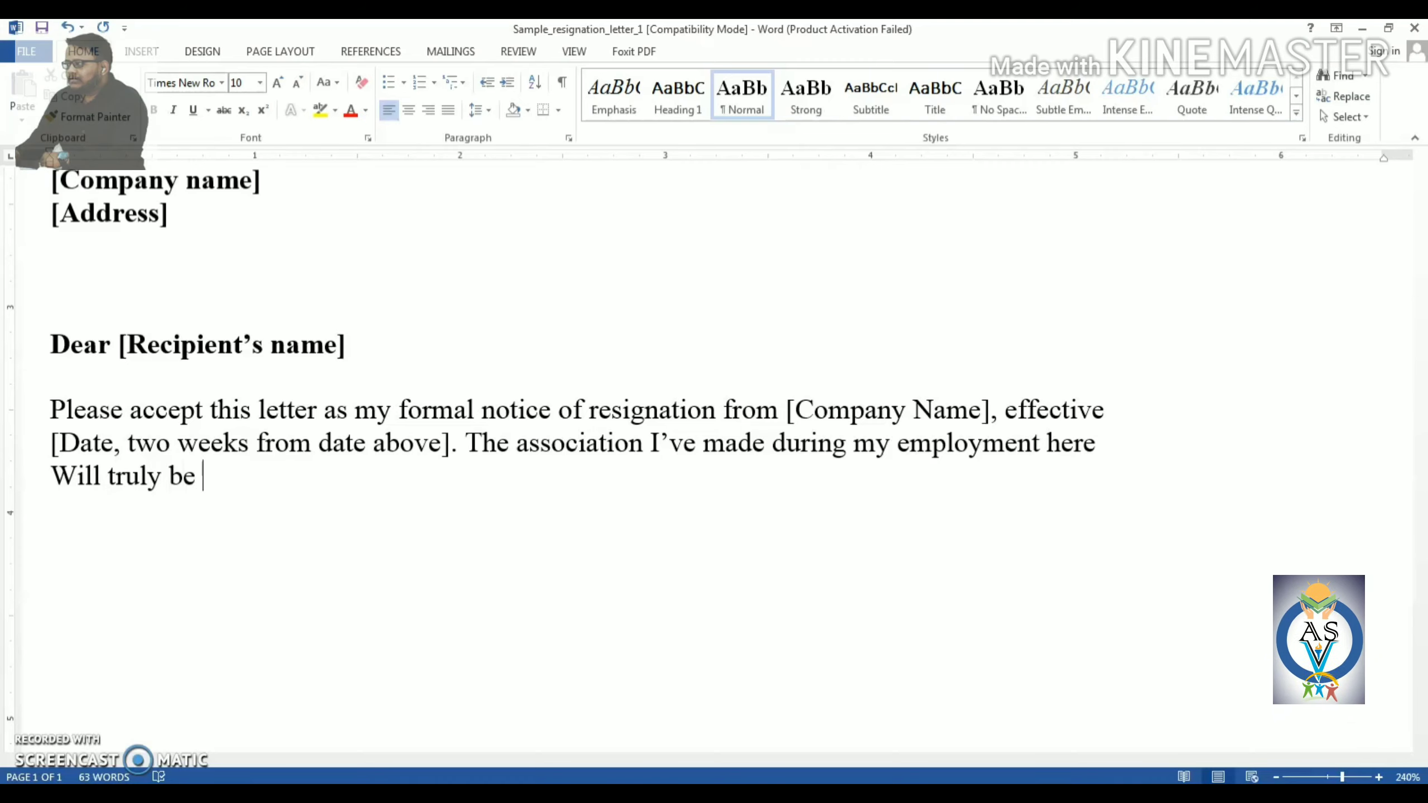
{"action": "type", "text": "memorable "}
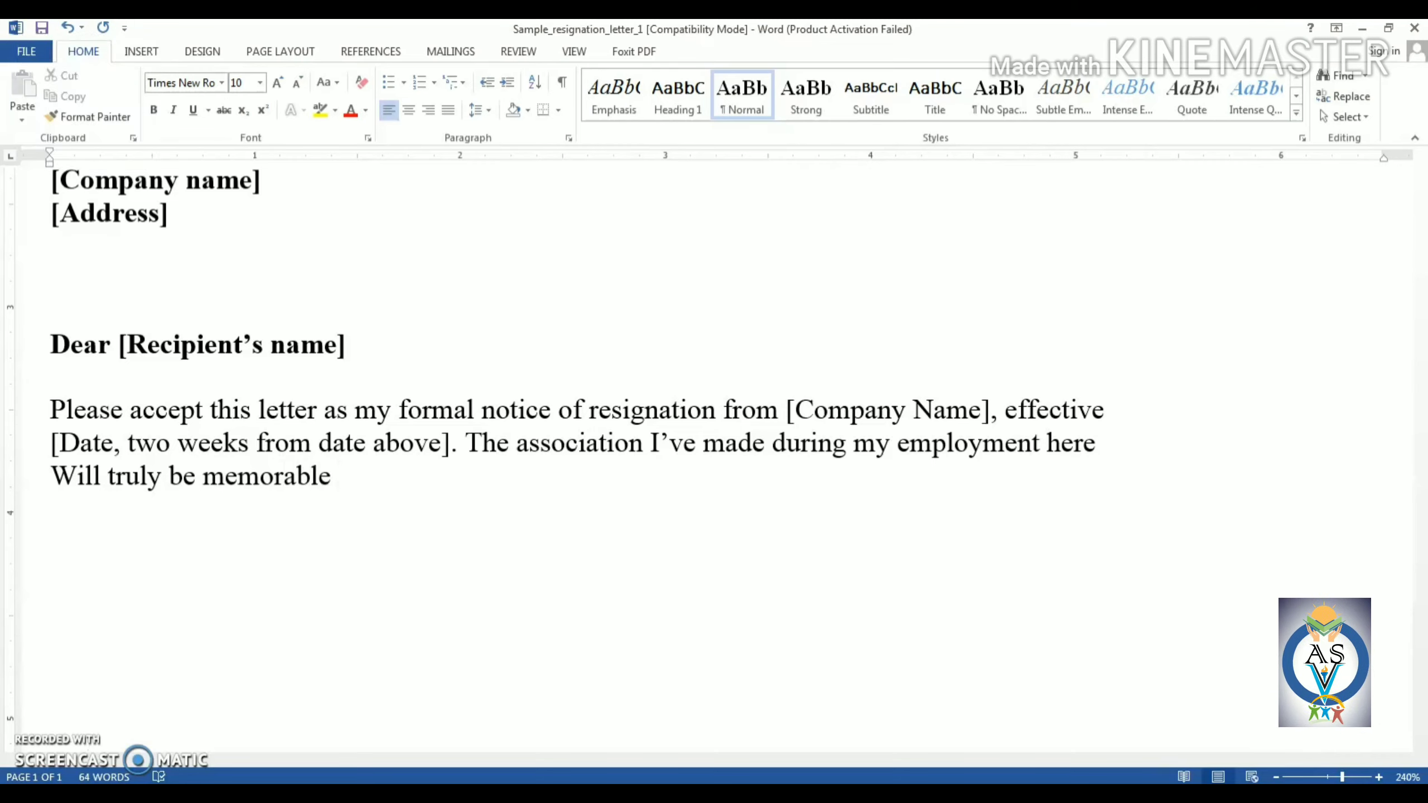
{"action": "type", "text": "for"}
{"action": "type", "text": "yea"}
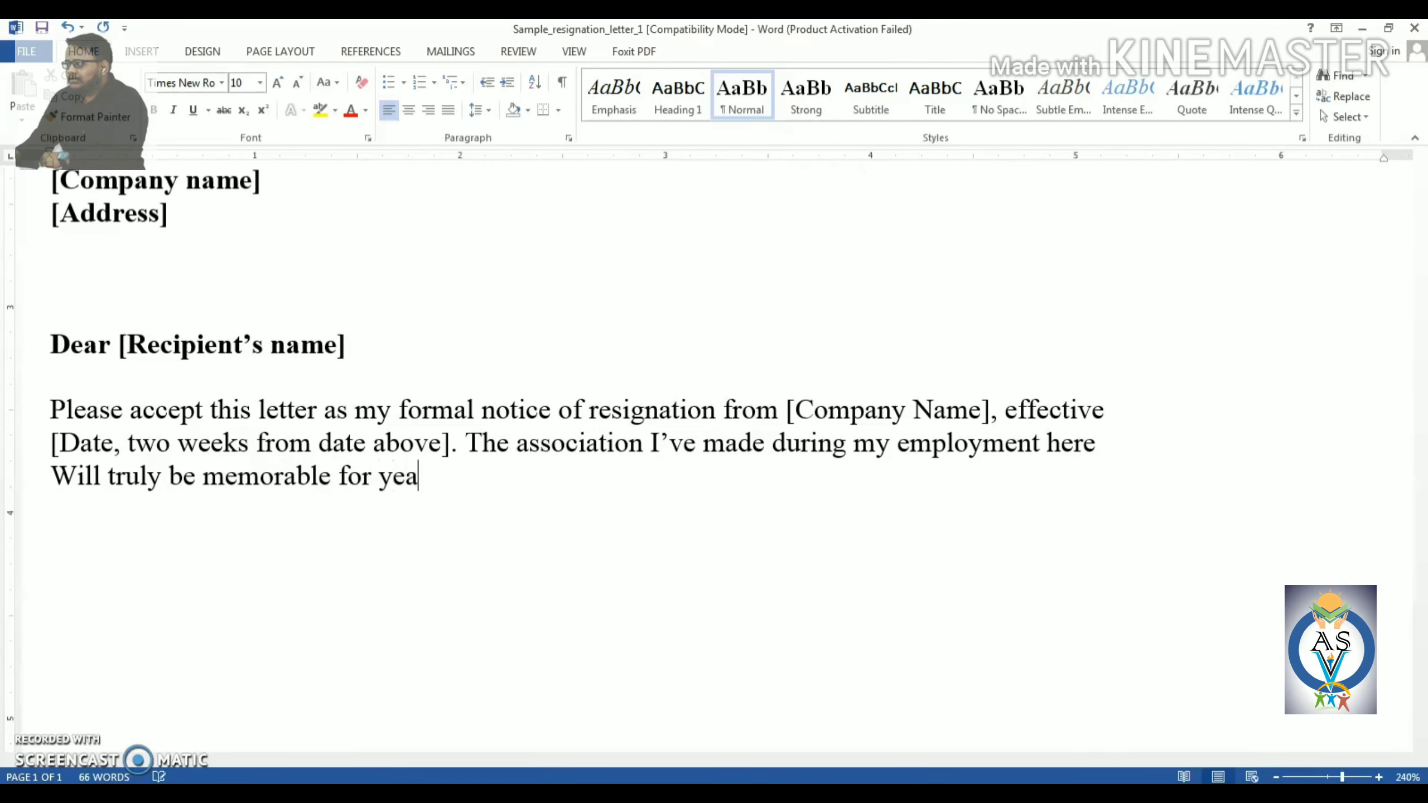
{"action": "type", "text": "rs to"}
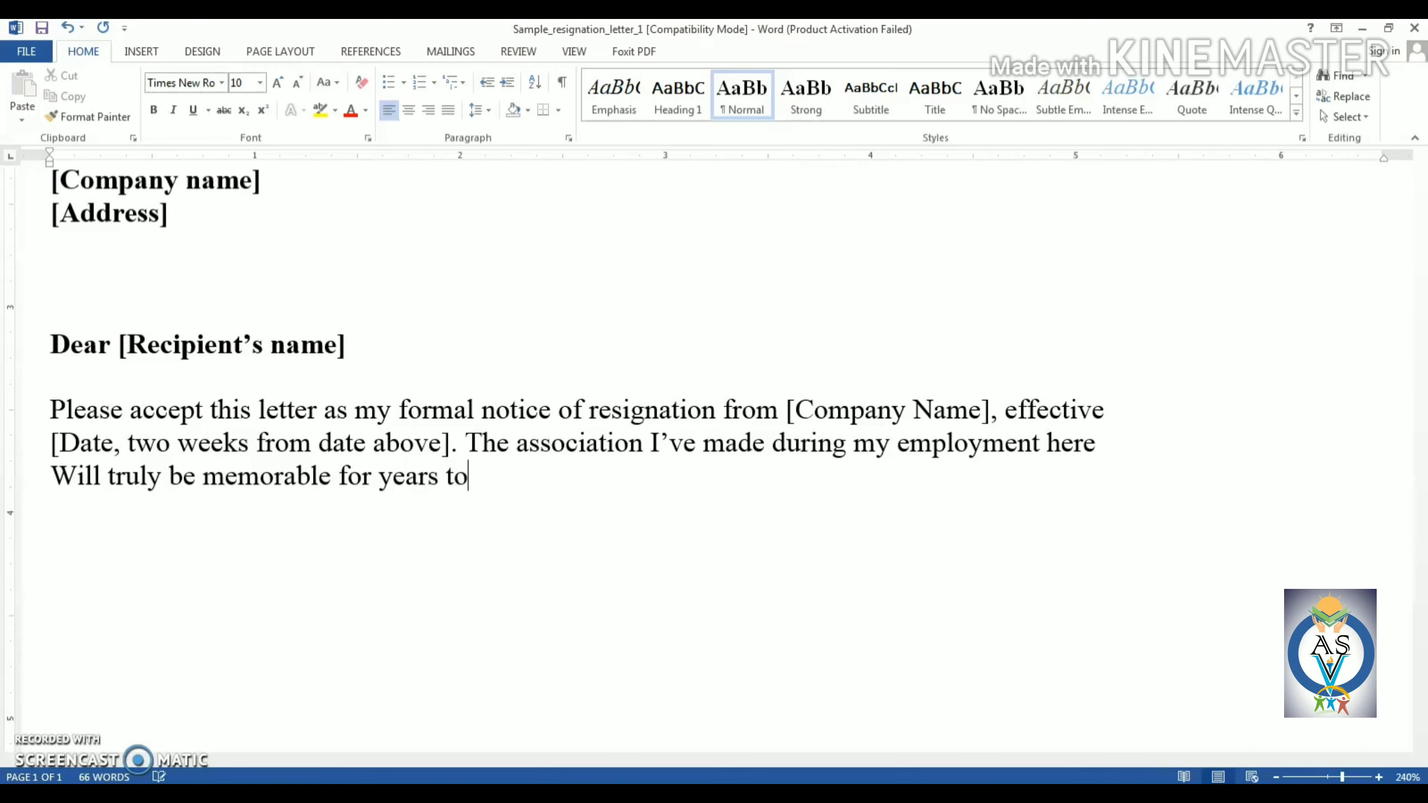
{"action": "type", "text": " come."}
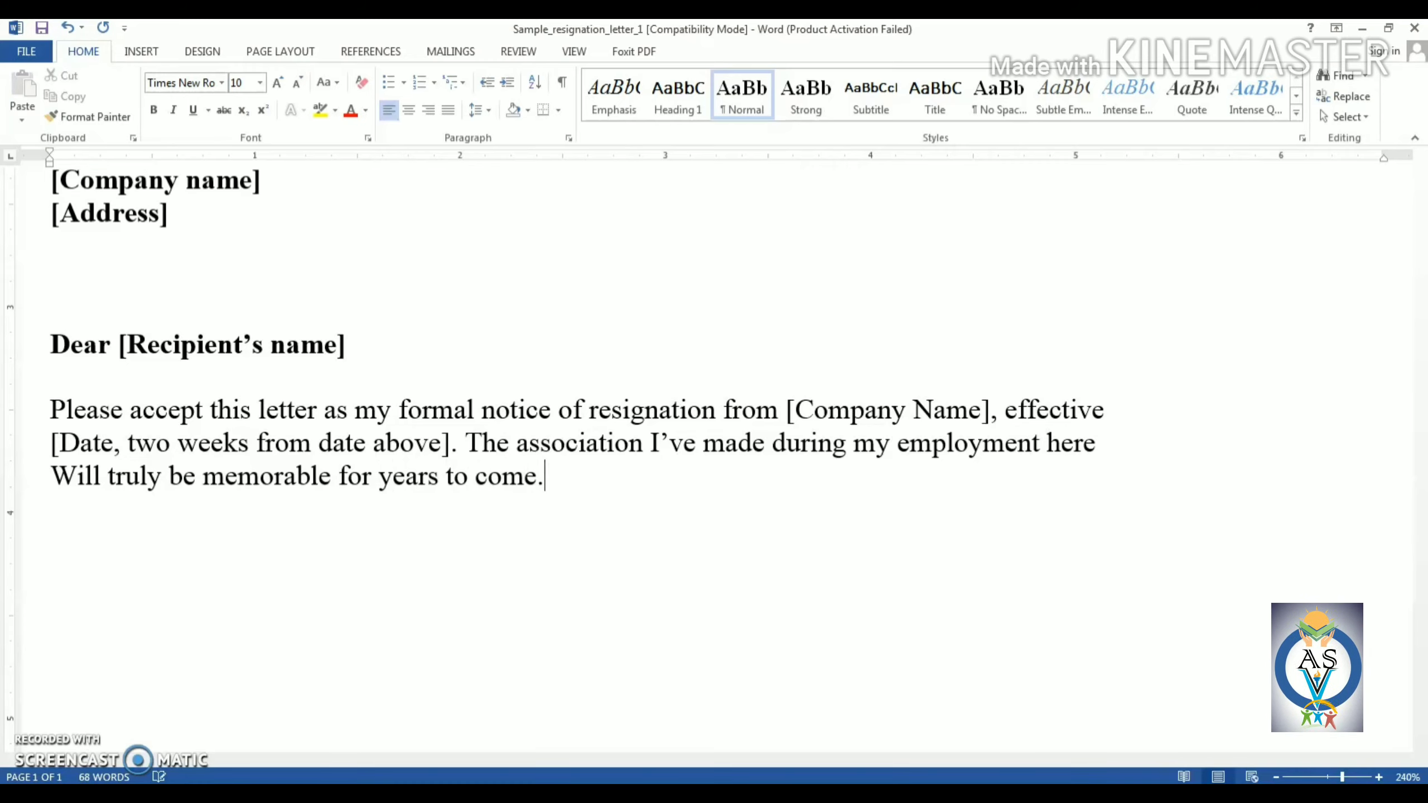
Leave two blank lines below the first paragraph and begin a new one with "I hope a two-week notice is".
{"action": "key", "text": "Return"}
{"action": "key", "text": "Return"}
{"action": "type", "text": "I hope"}
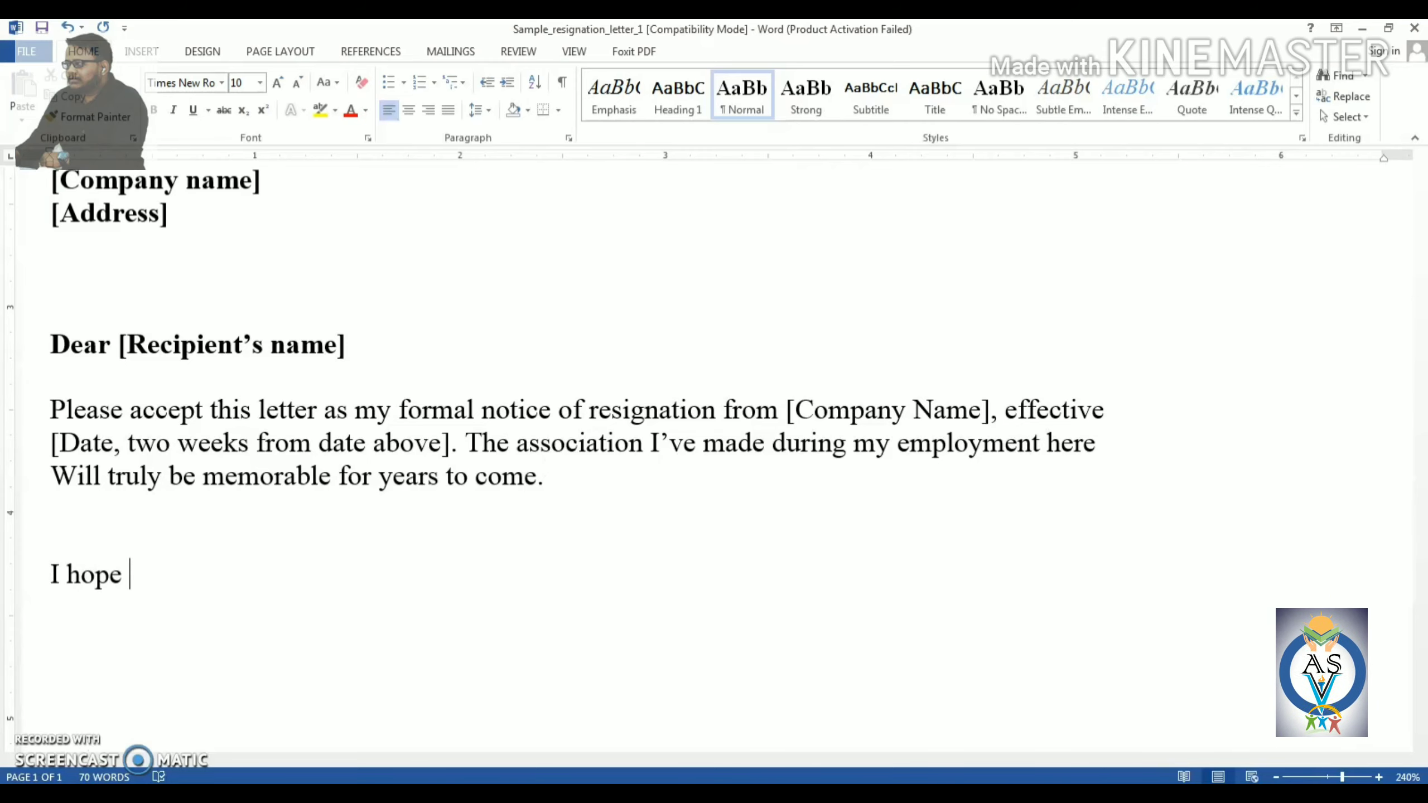
{"action": "type", "text": " a two"}
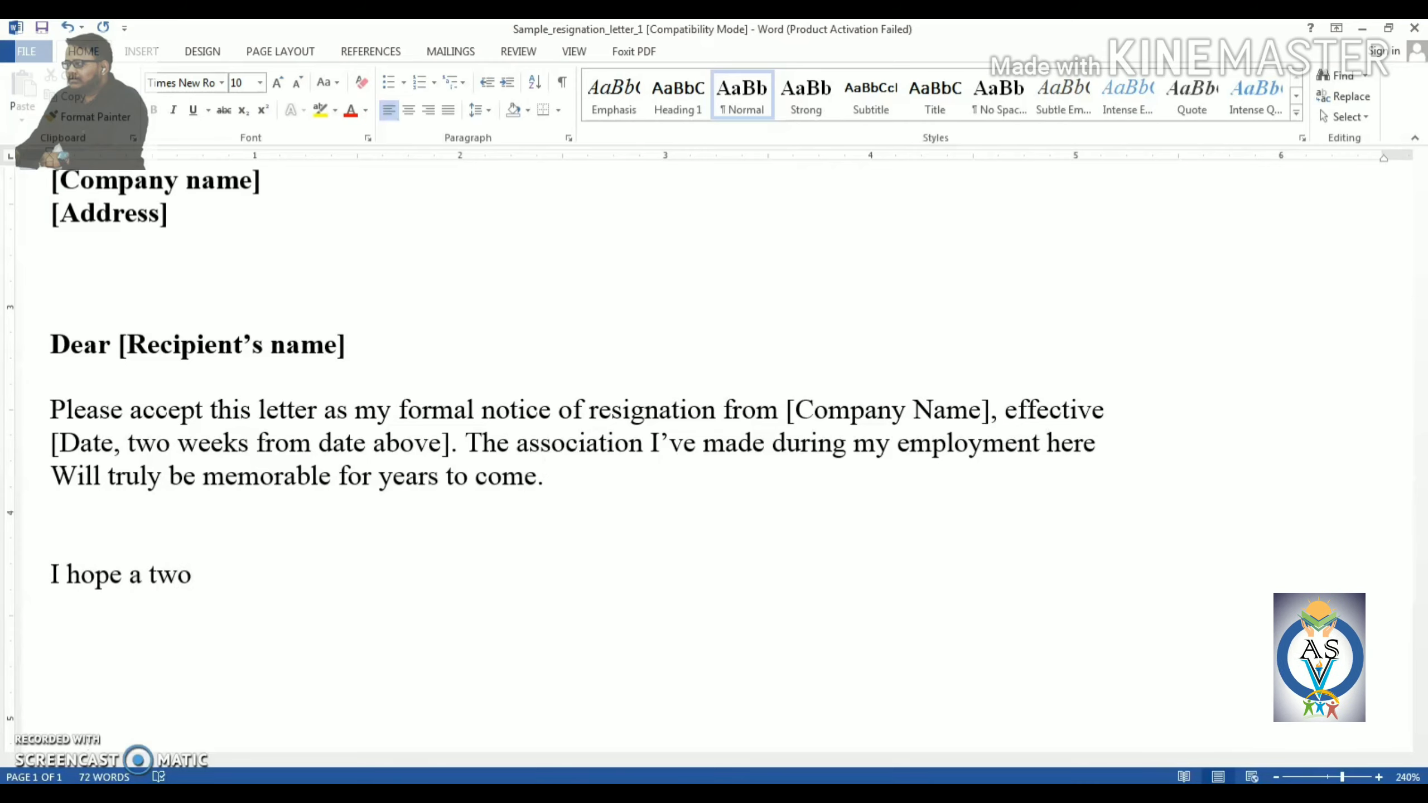
{"action": "type", "text": "-week"}
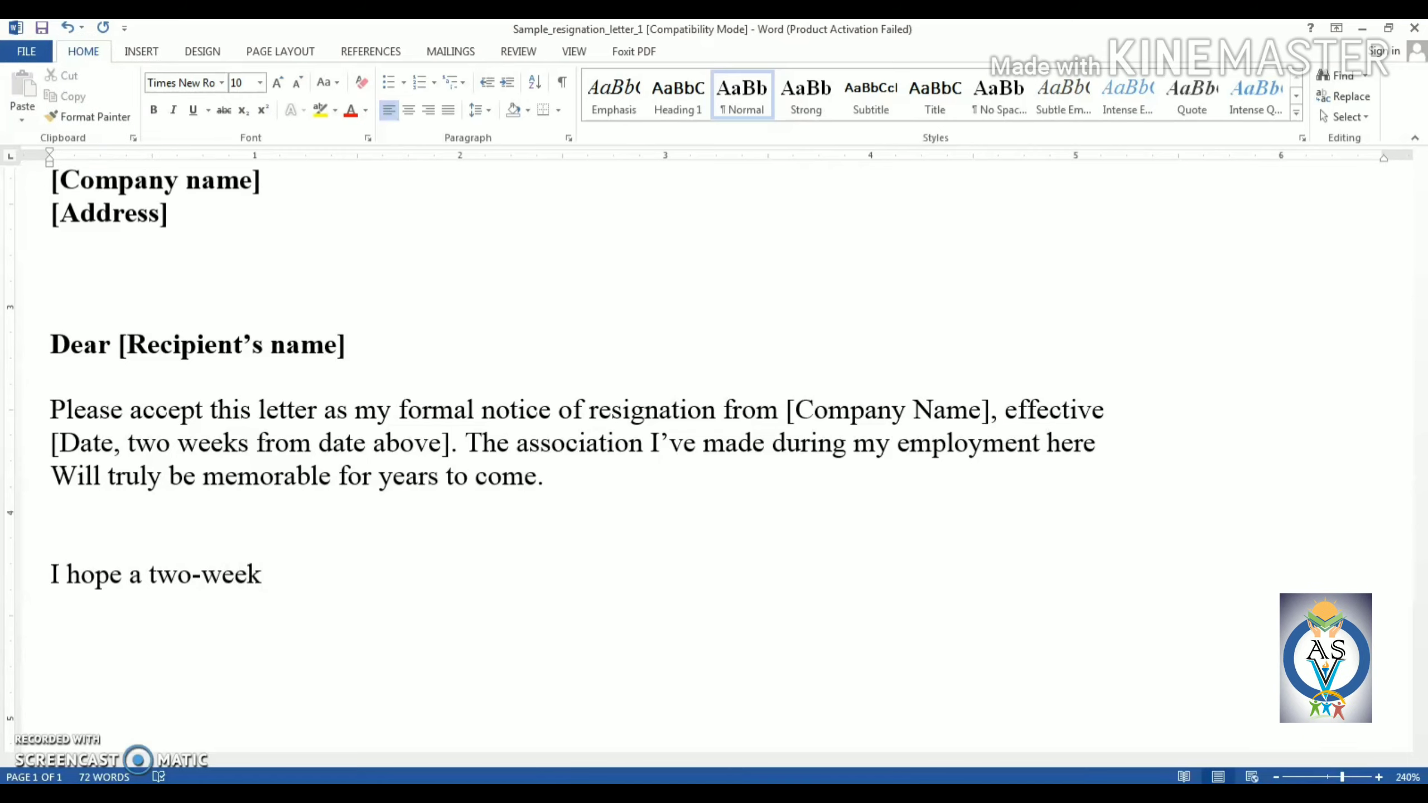
{"action": "type", "text": " notice"}
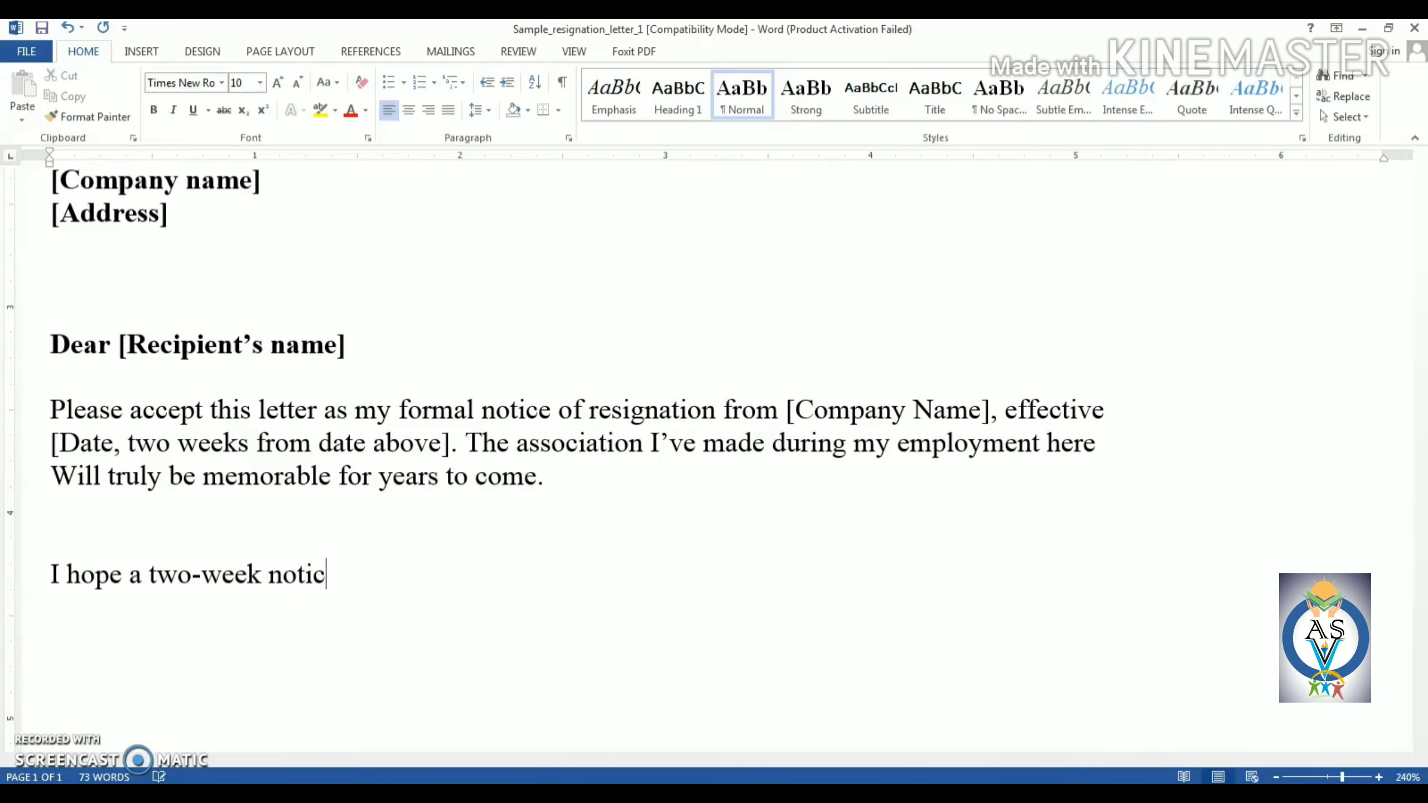
{"action": "key", "text": "BackSpace"}
{"action": "type", "text": "e i"}
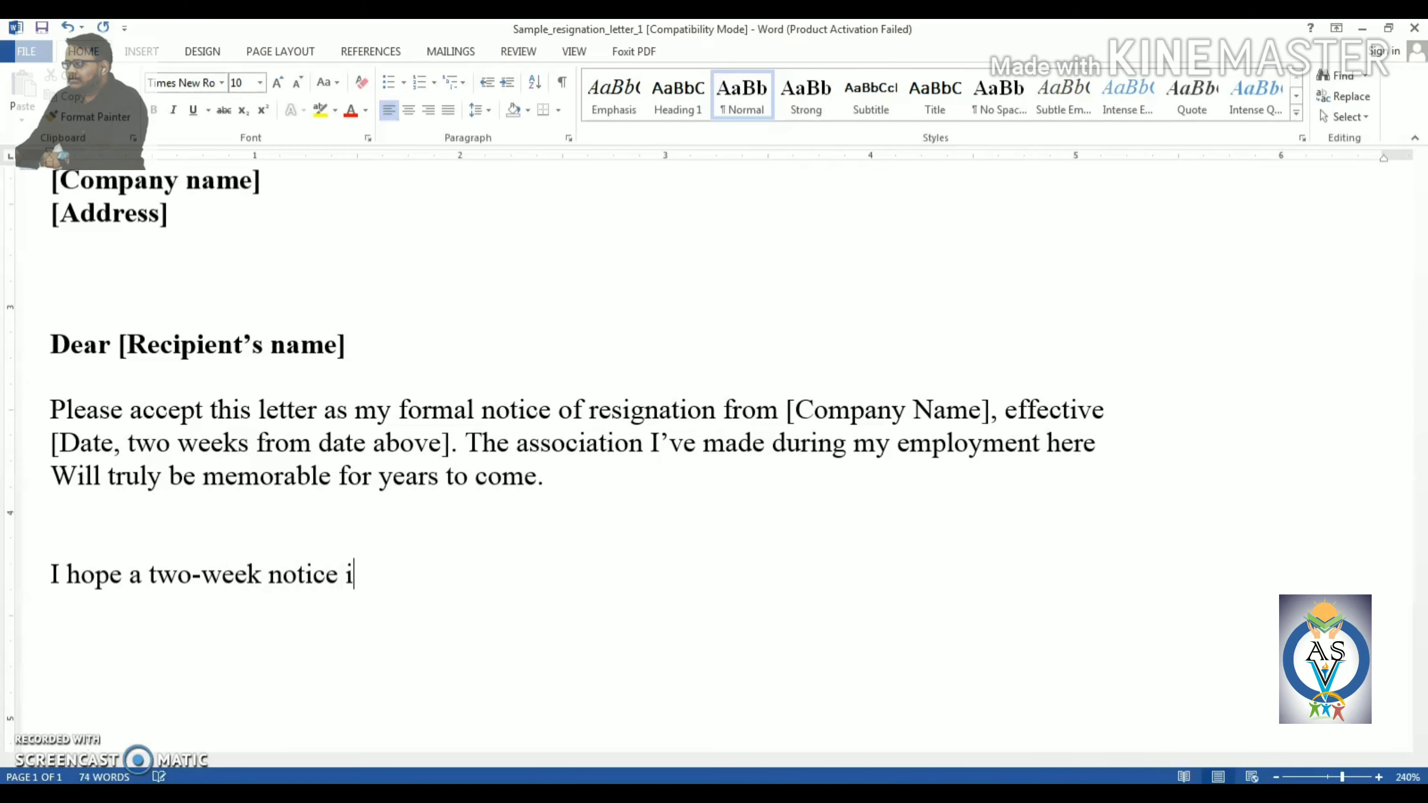
{"action": "type", "text": "s"}
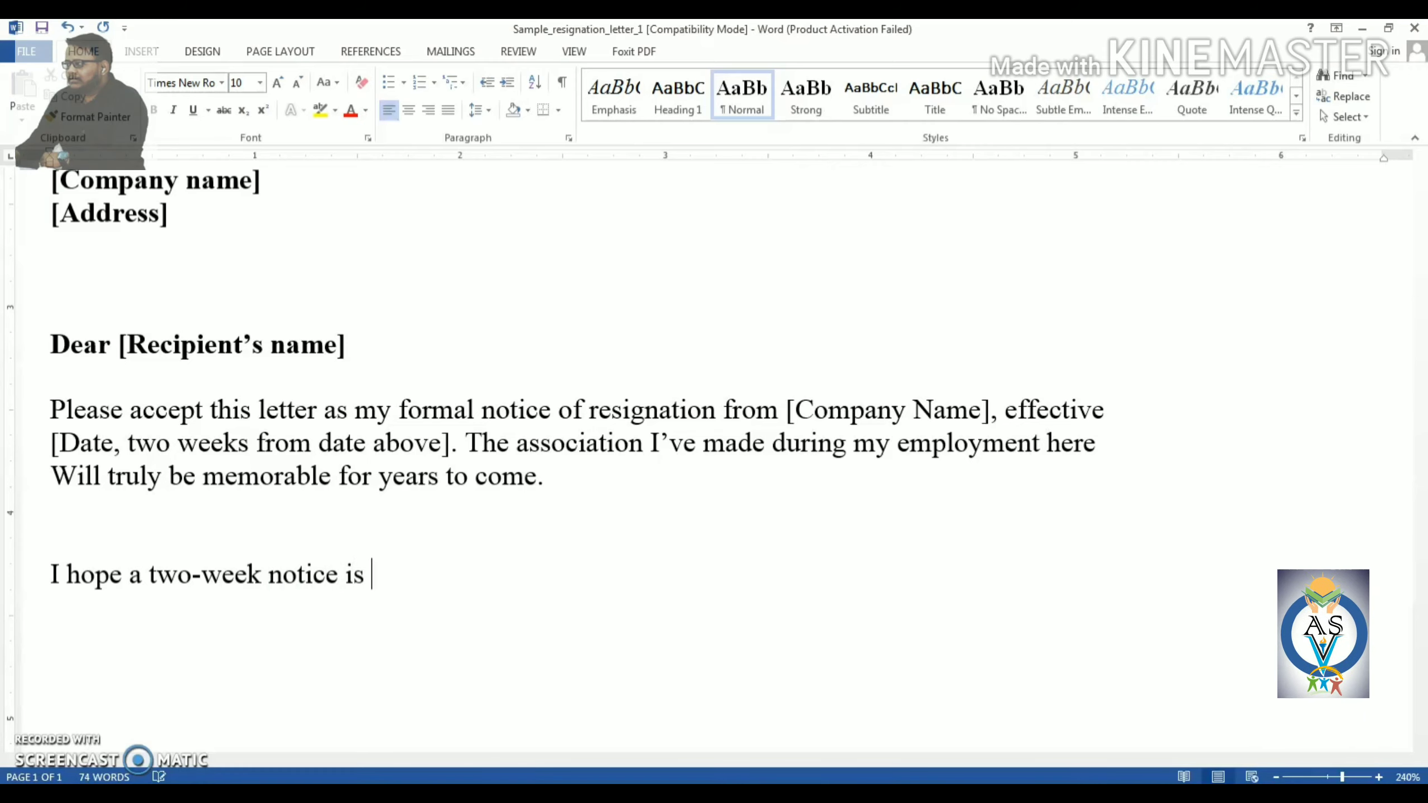
Continue the second paragraph's opening sentence with "sufficient for you to".
{"action": "type", "text": " su"}
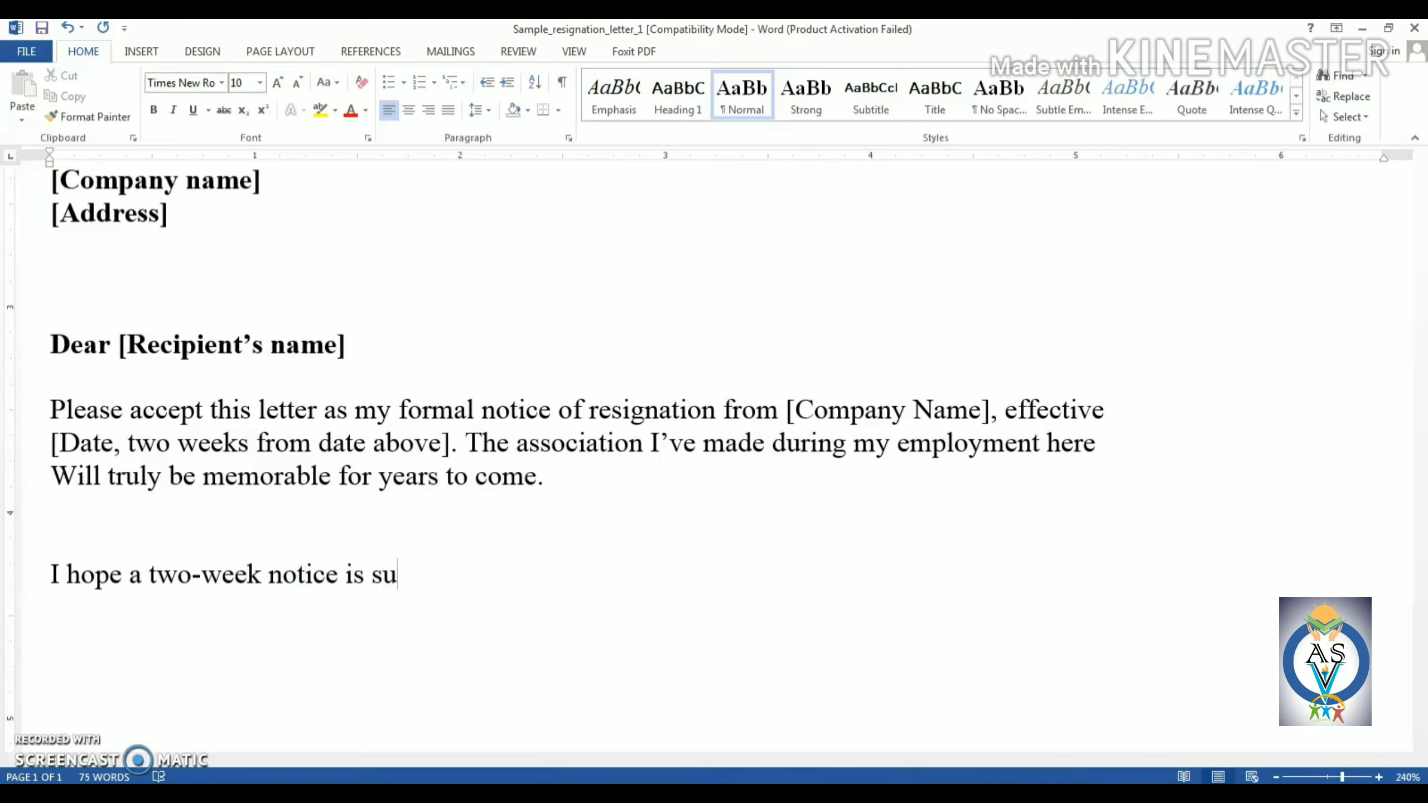
{"action": "type", "text": "ffiv"}
{"action": "key", "text": "BackSpace"}
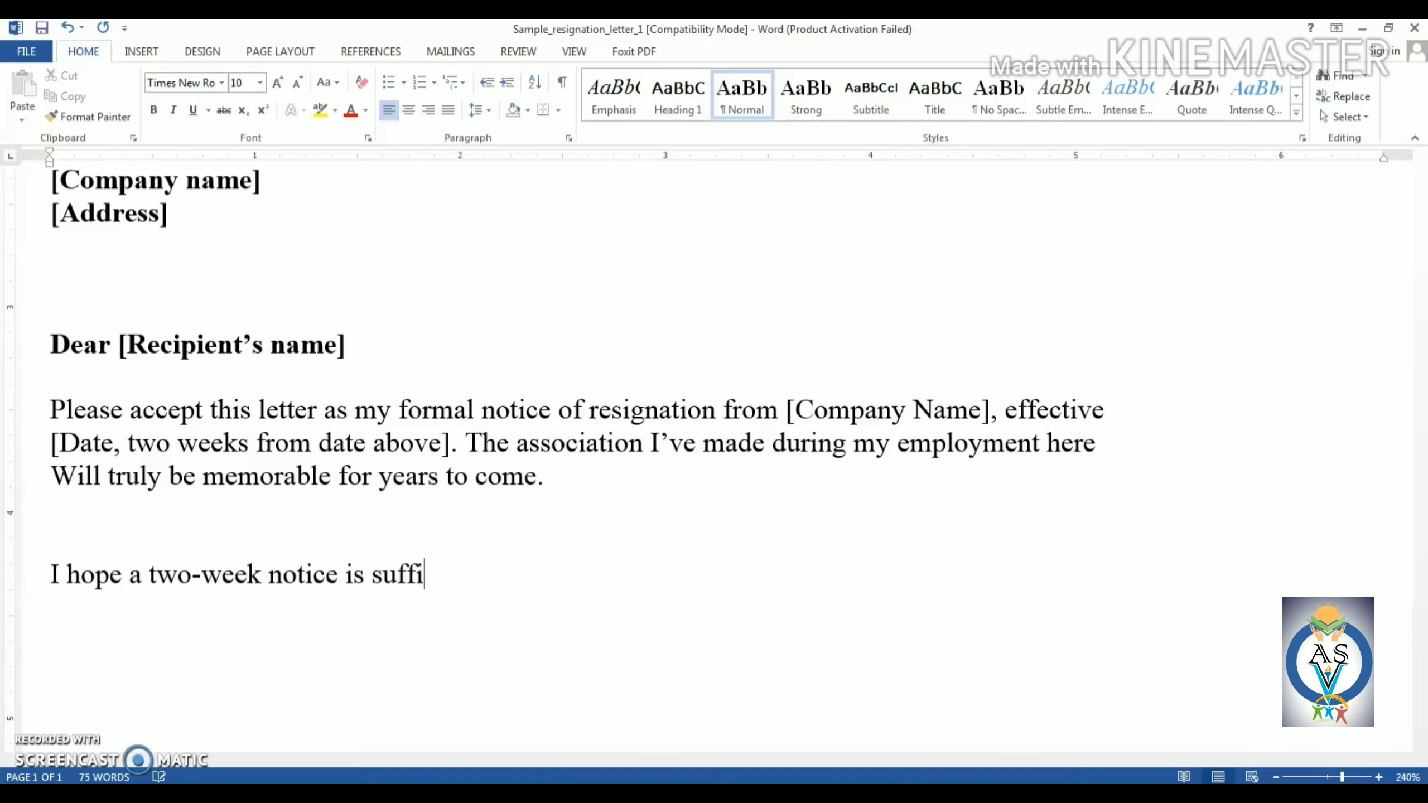
{"action": "type", "text": "cie"}
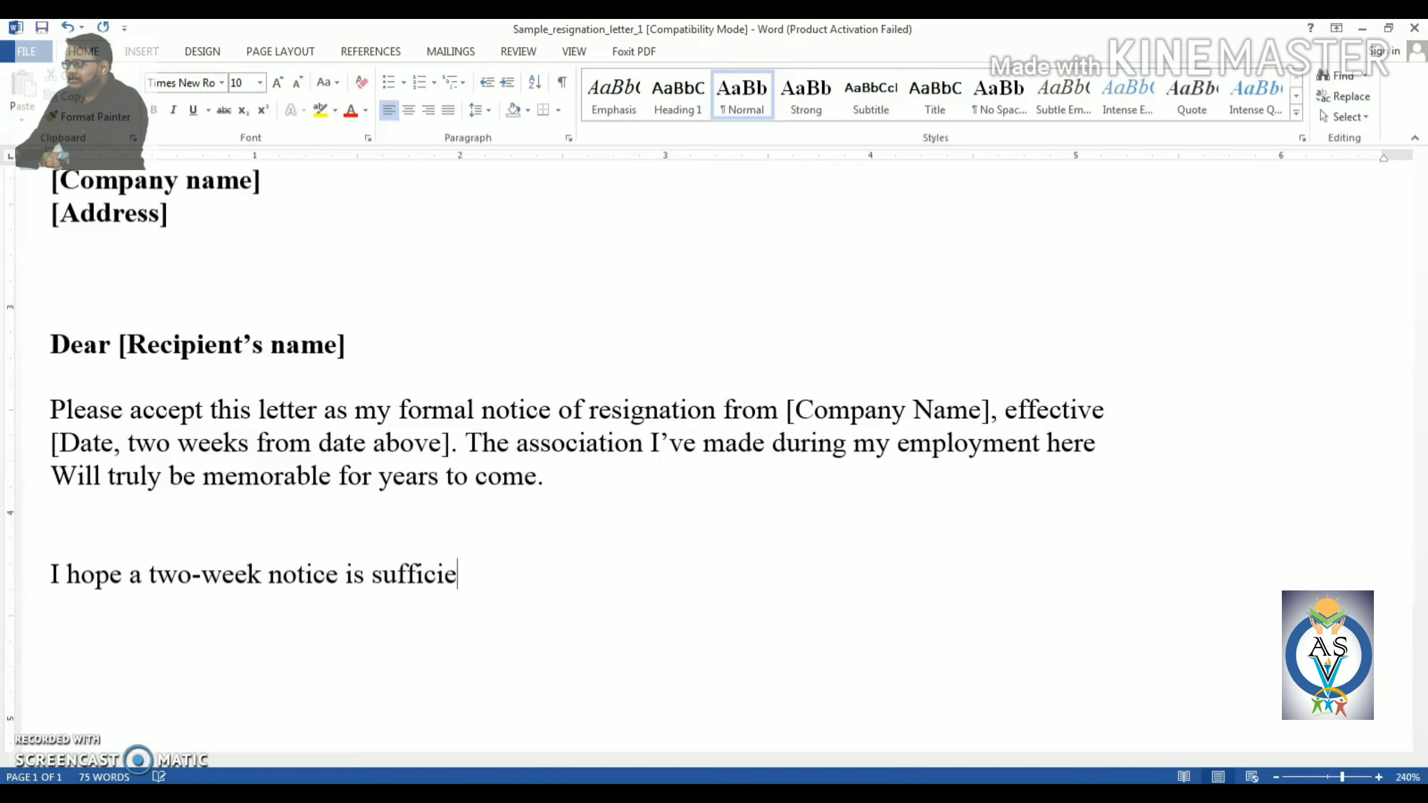
{"action": "type", "text": "nt for yo"}
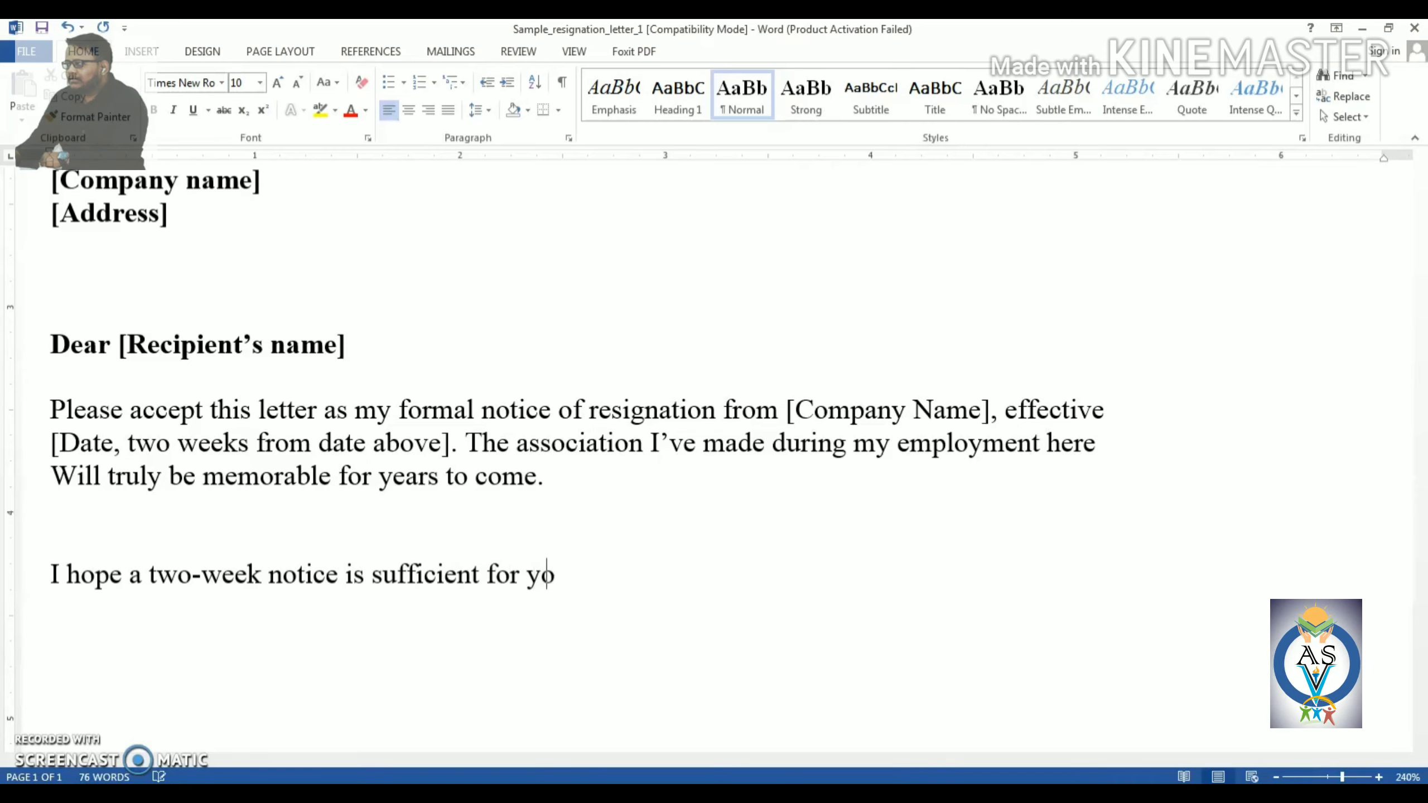
{"action": "type", "text": "u to "}
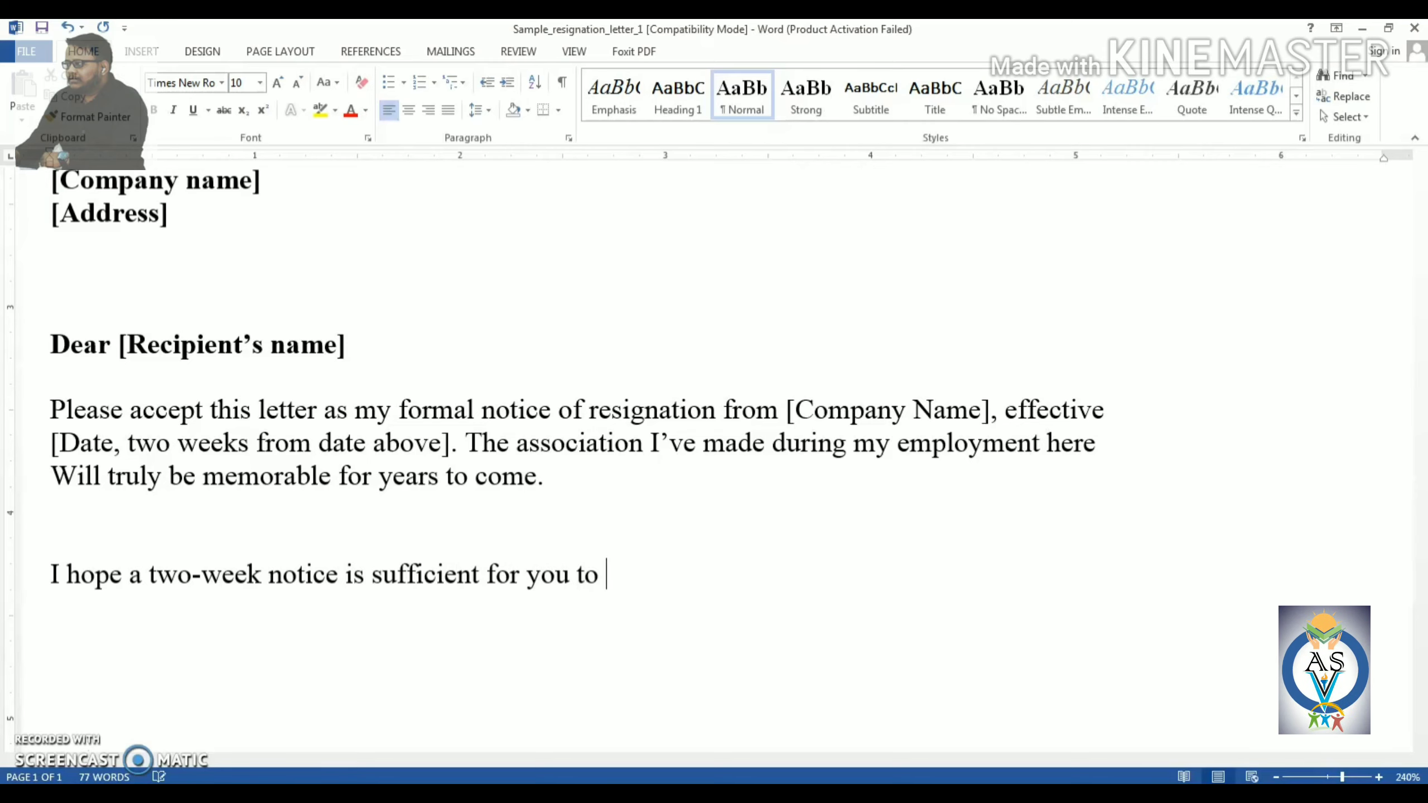
Finish the second paragraph's opening sentence with "find a replacement for me.".
{"action": "type", "text": "find "}
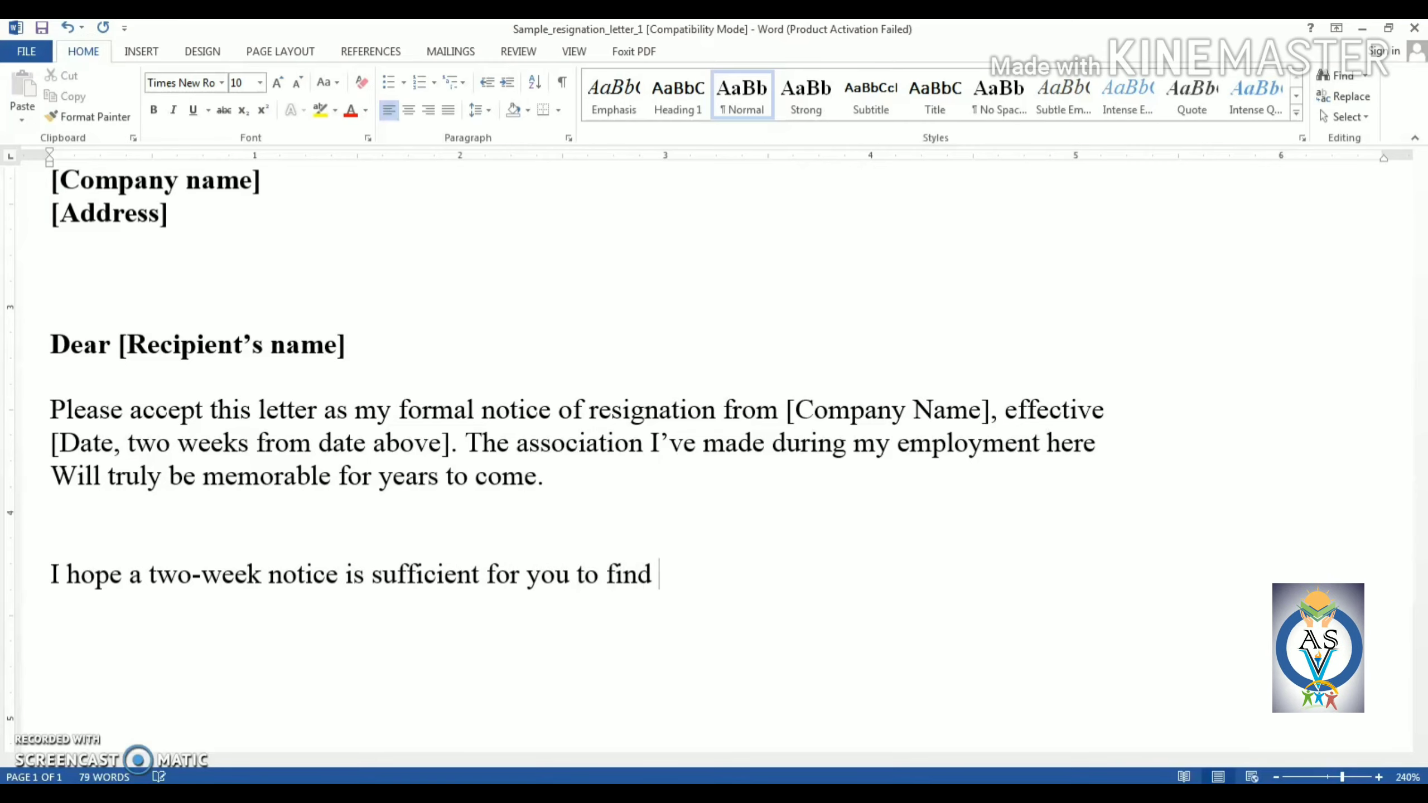
{"action": "type", "text": "a re"}
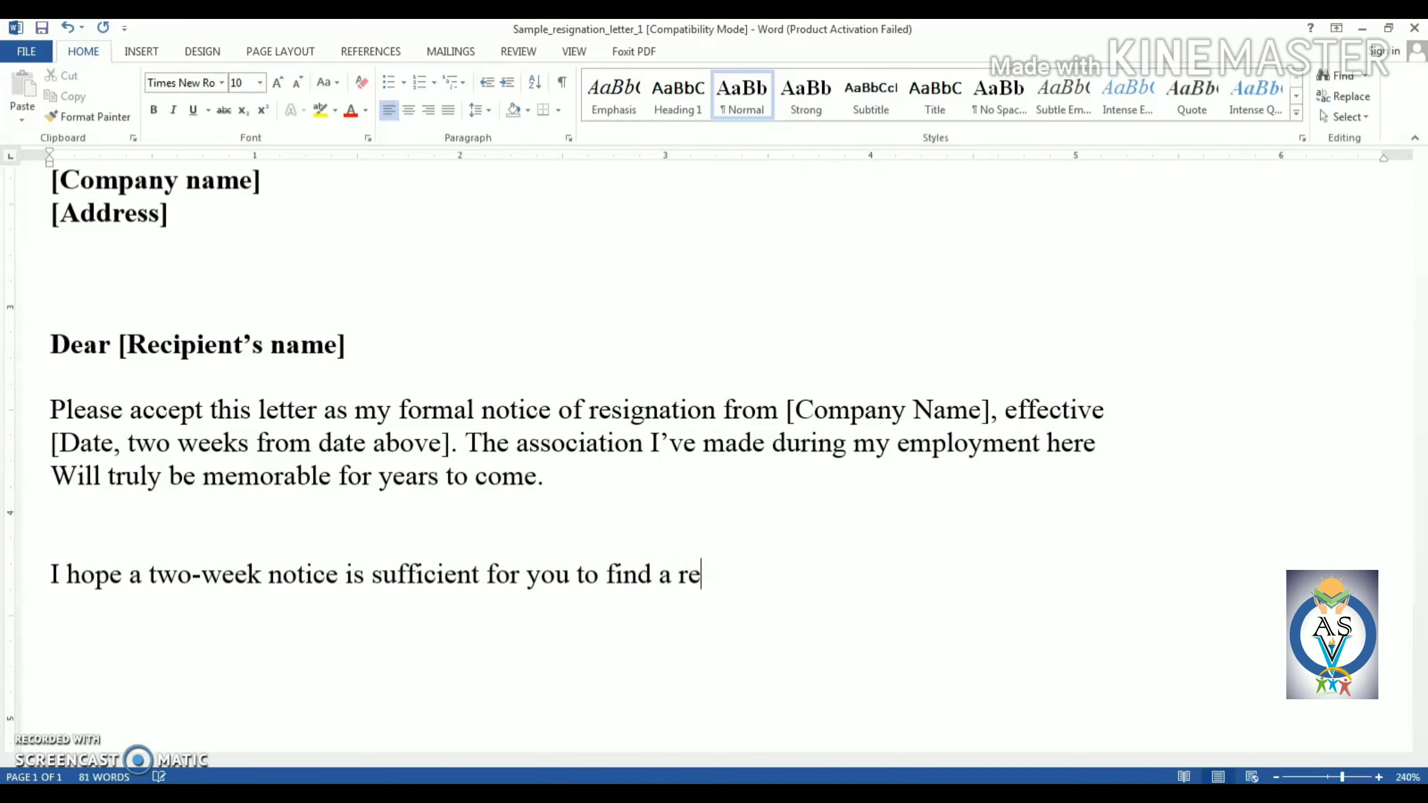
{"action": "type", "text": "pl"}
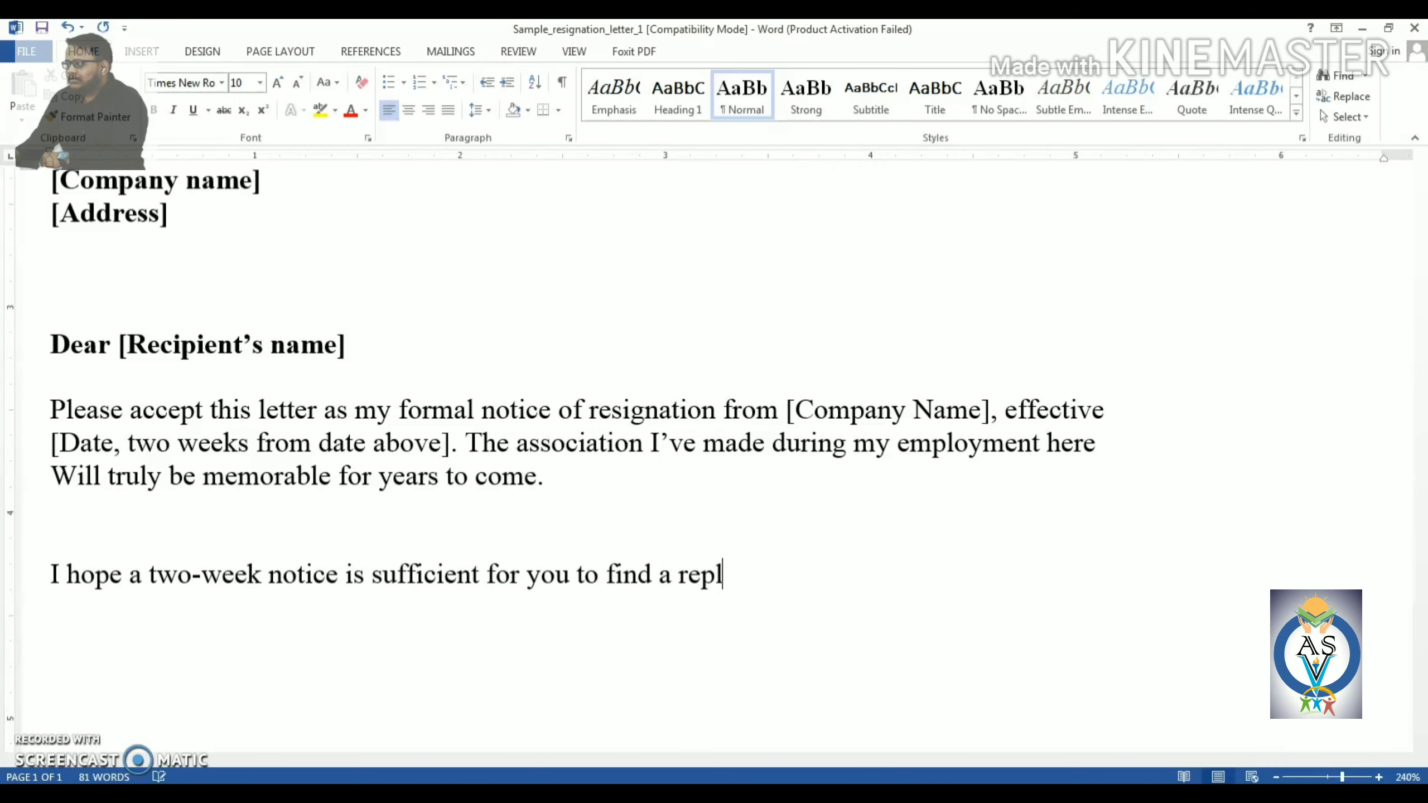
{"action": "type", "text": "acemen"}
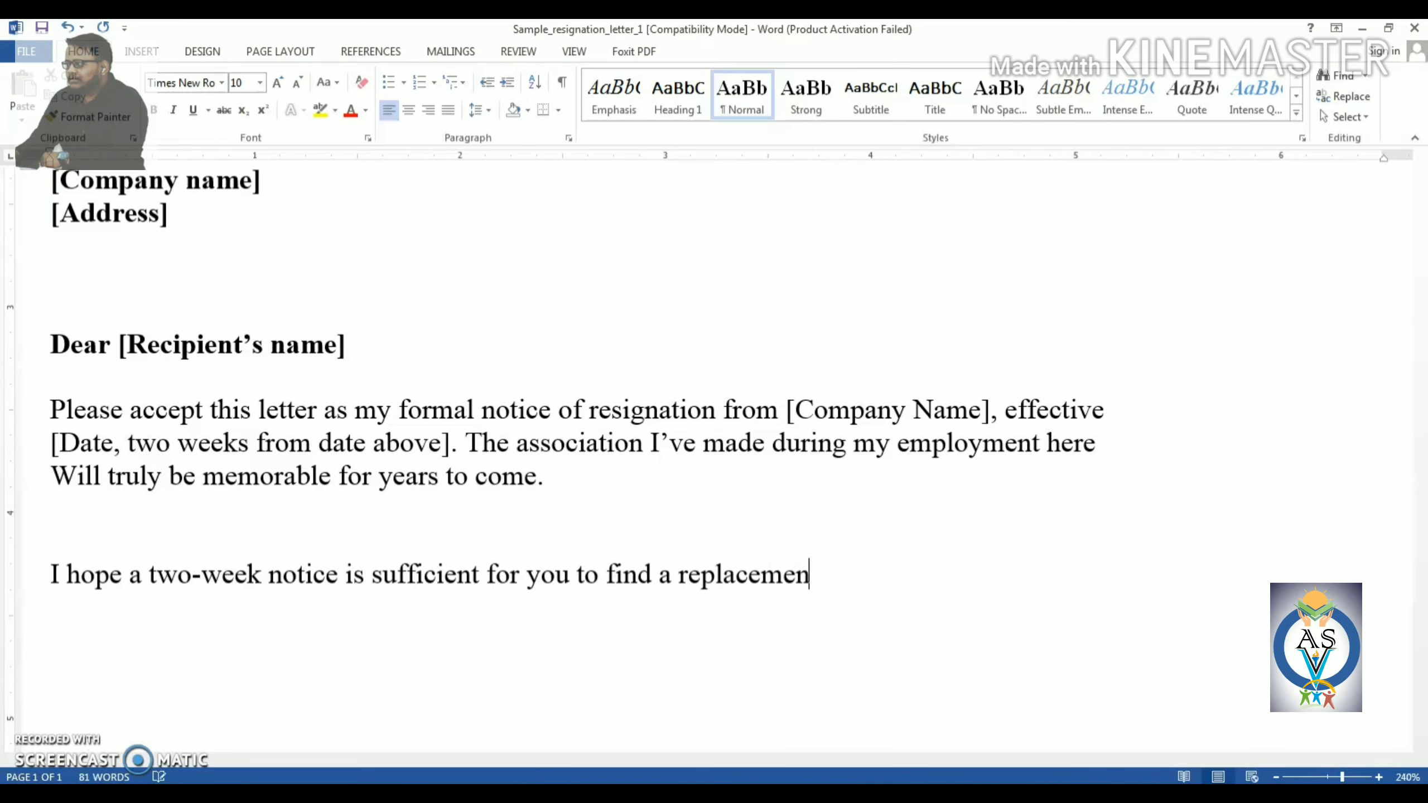
{"action": "type", "text": "t for "}
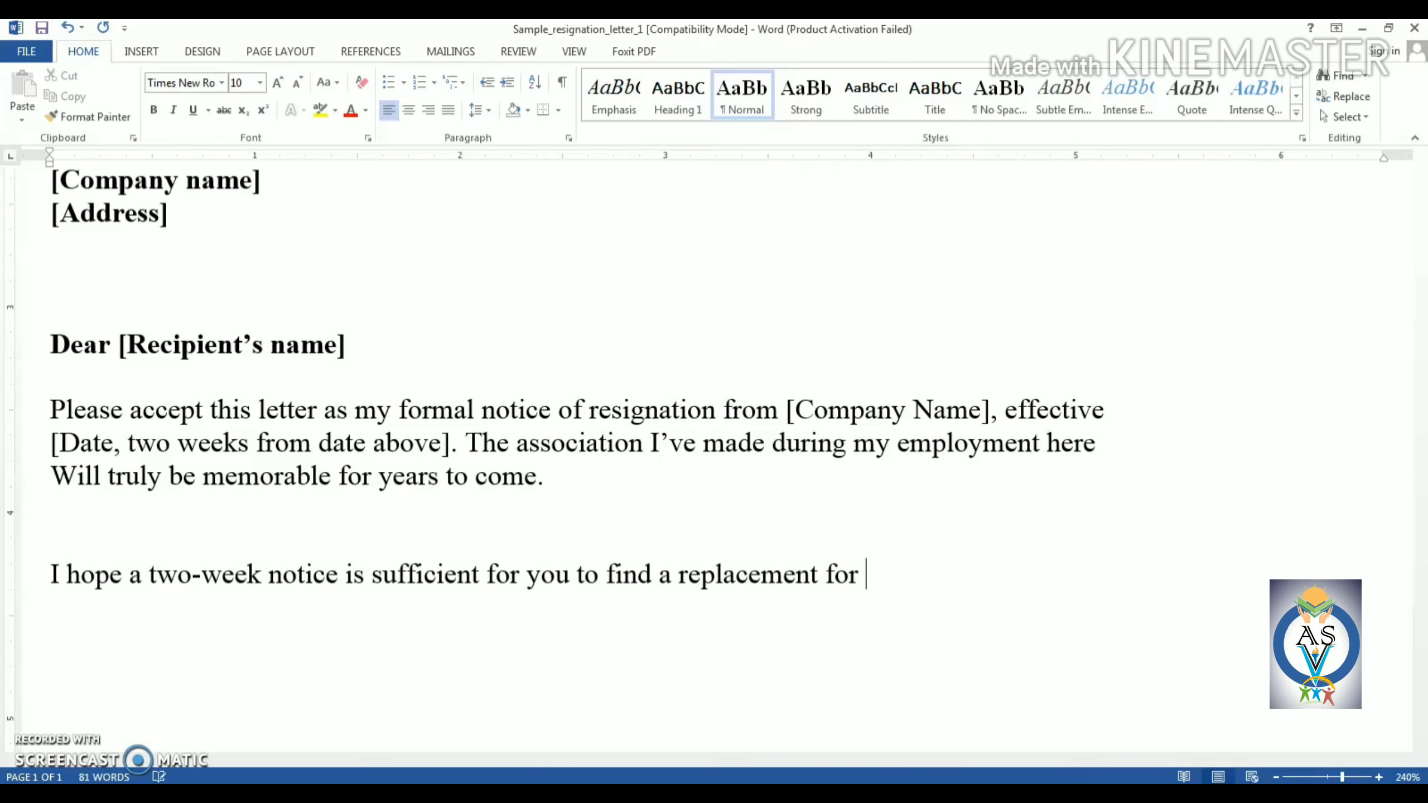
{"action": "type", "text": "me. "}
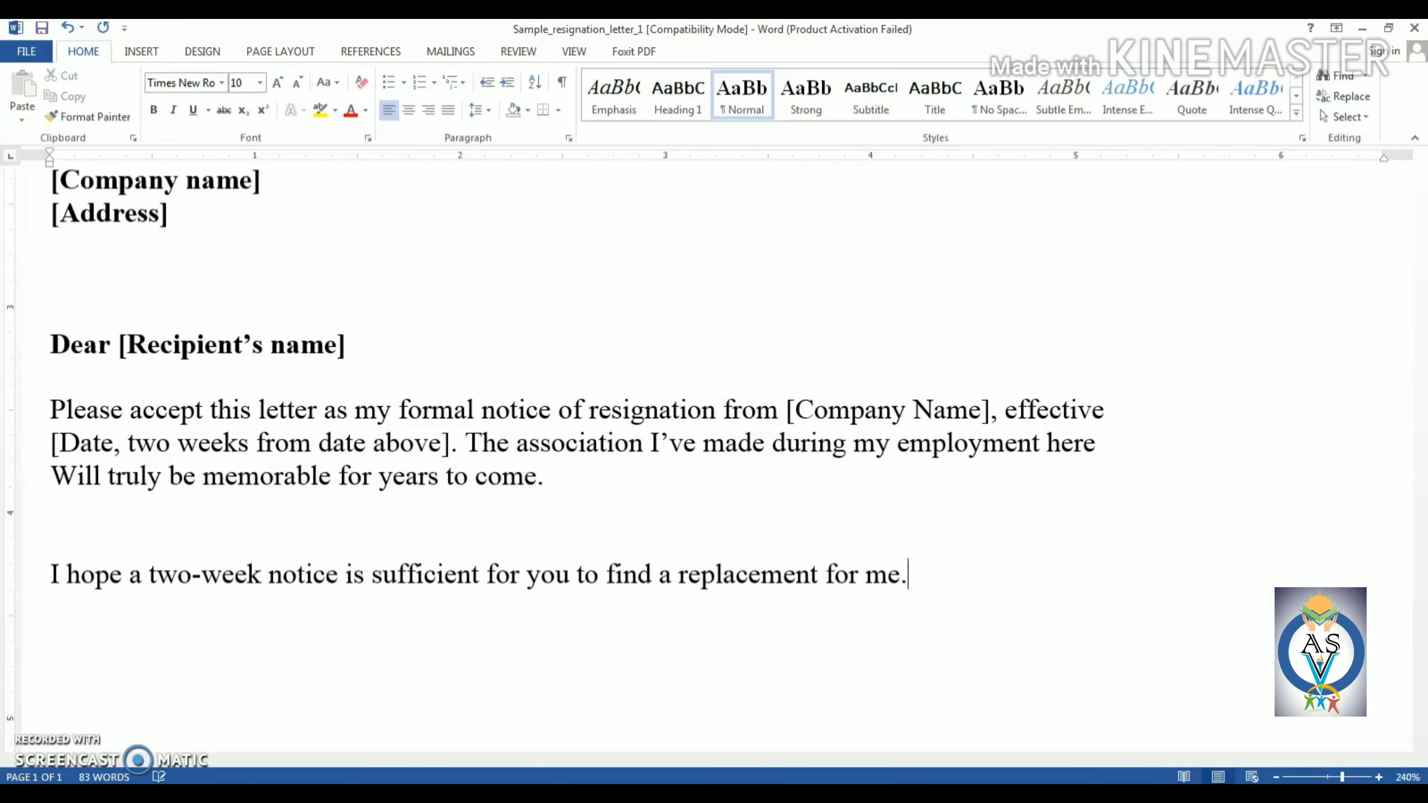
Begin the second paragraph's next sentence with "If I can help to train".
{"action": "type", "text": "If "}
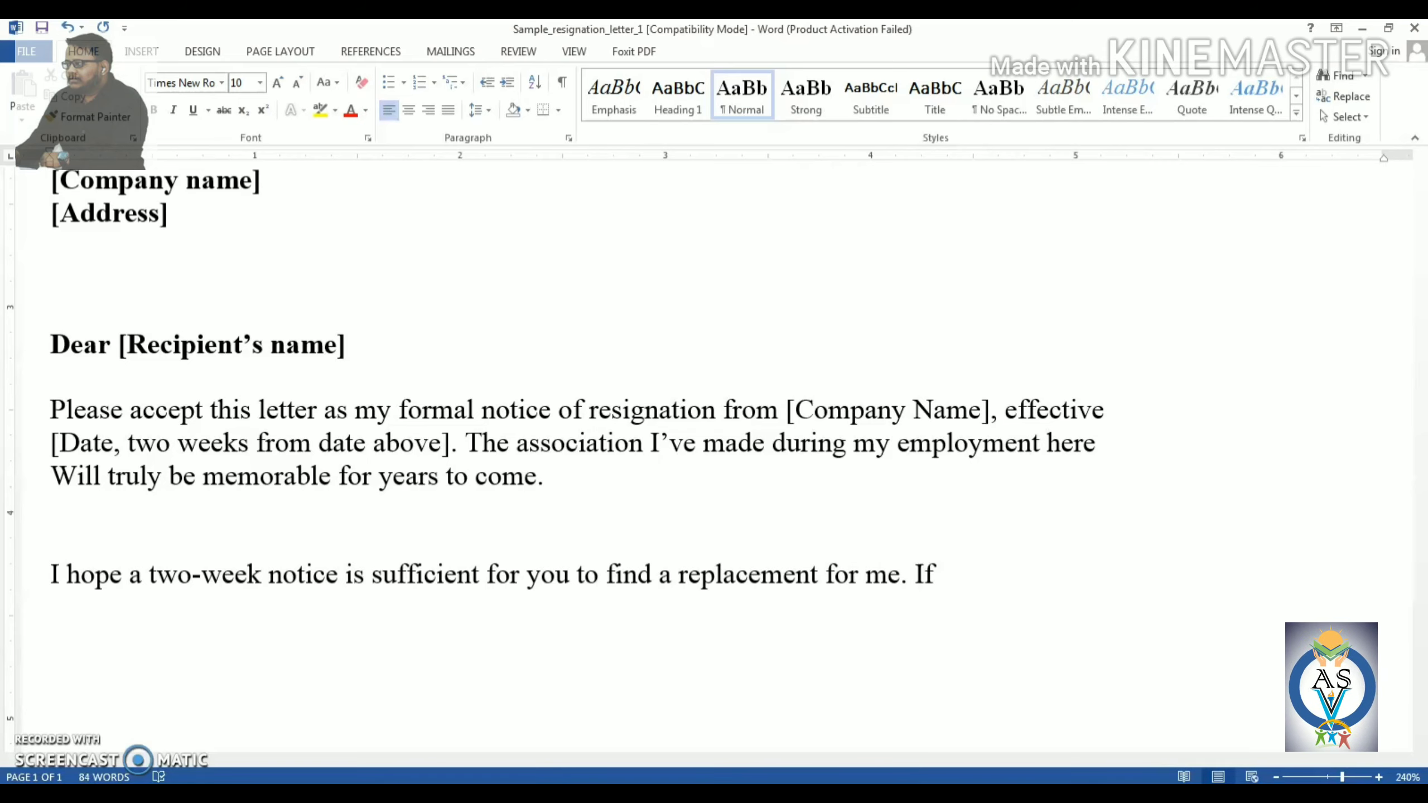
{"action": "type", "text": "I can he"}
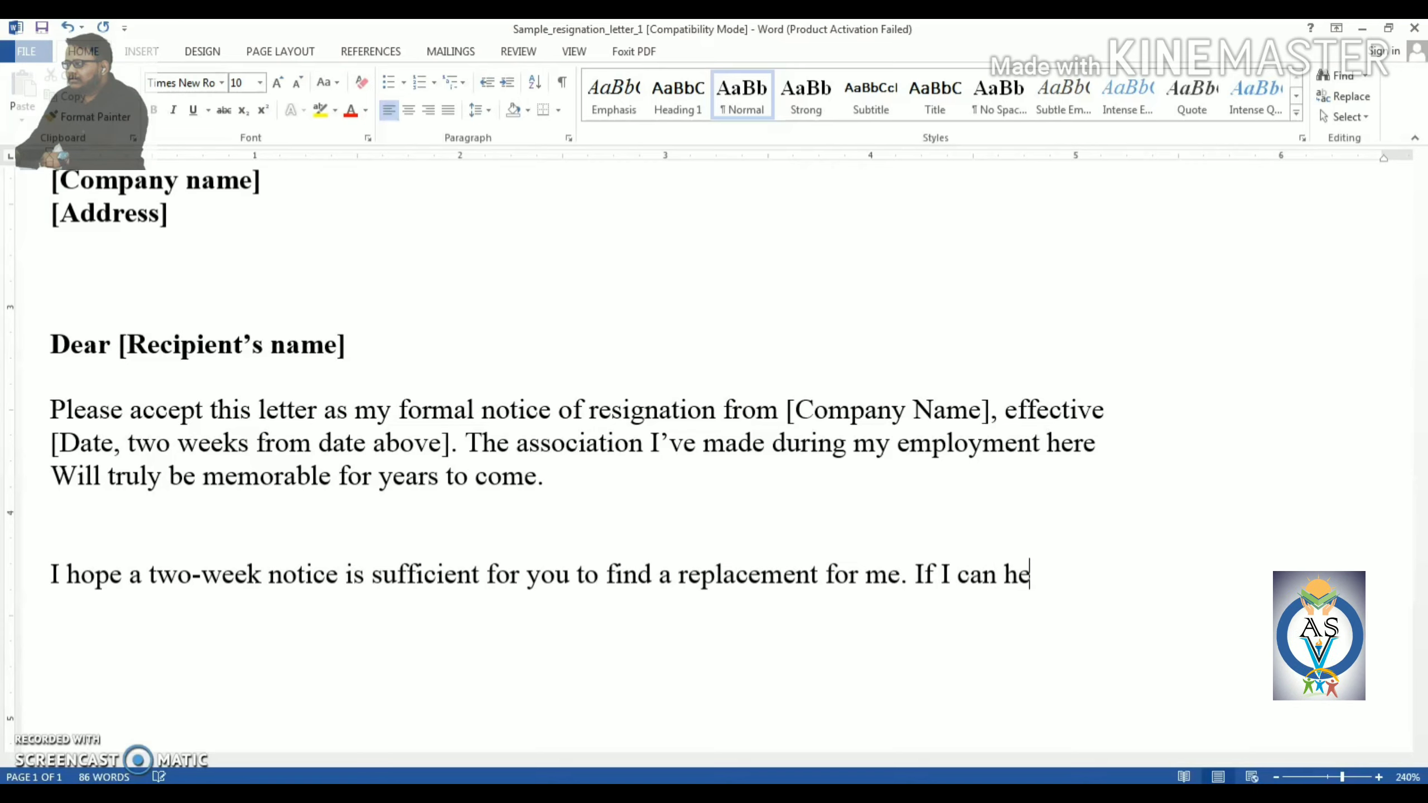
{"action": "type", "text": "lp to rain"}
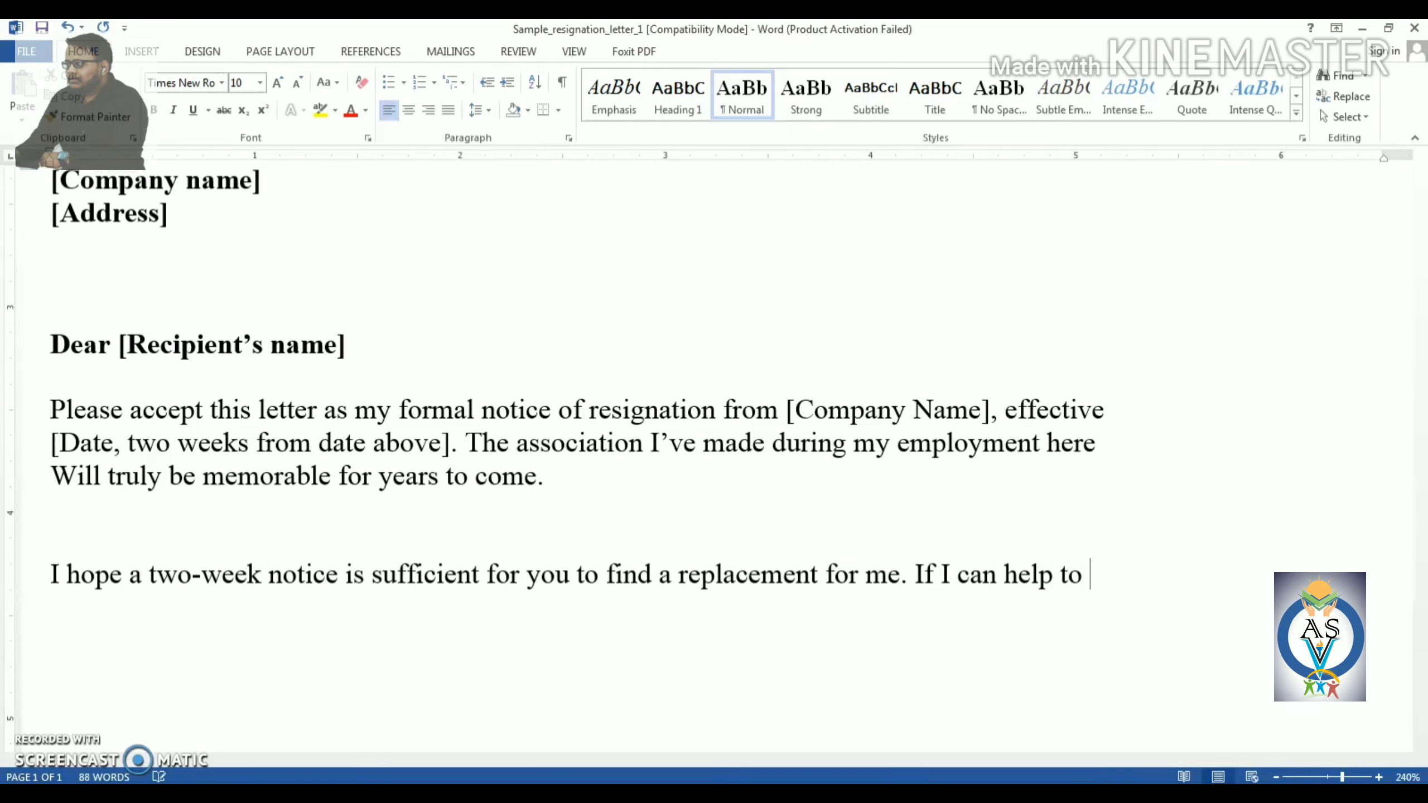
{"action": "key", "text": "BackSpace"}
{"action": "key", "text": "BackSpace"}
{"action": "key", "text": "BackSpace"}
{"action": "key", "text": "BackSpace"}
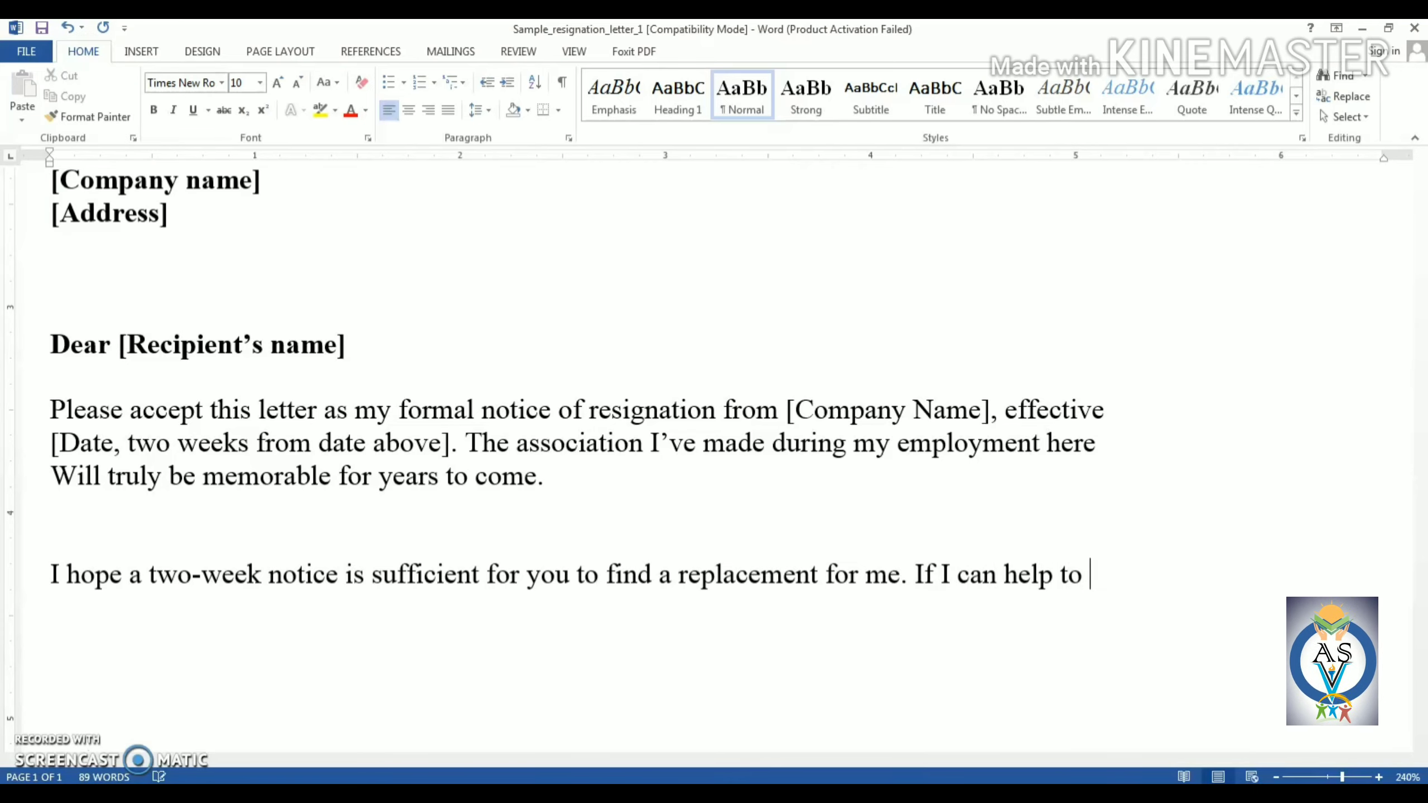
{"action": "type", "text": "train "}
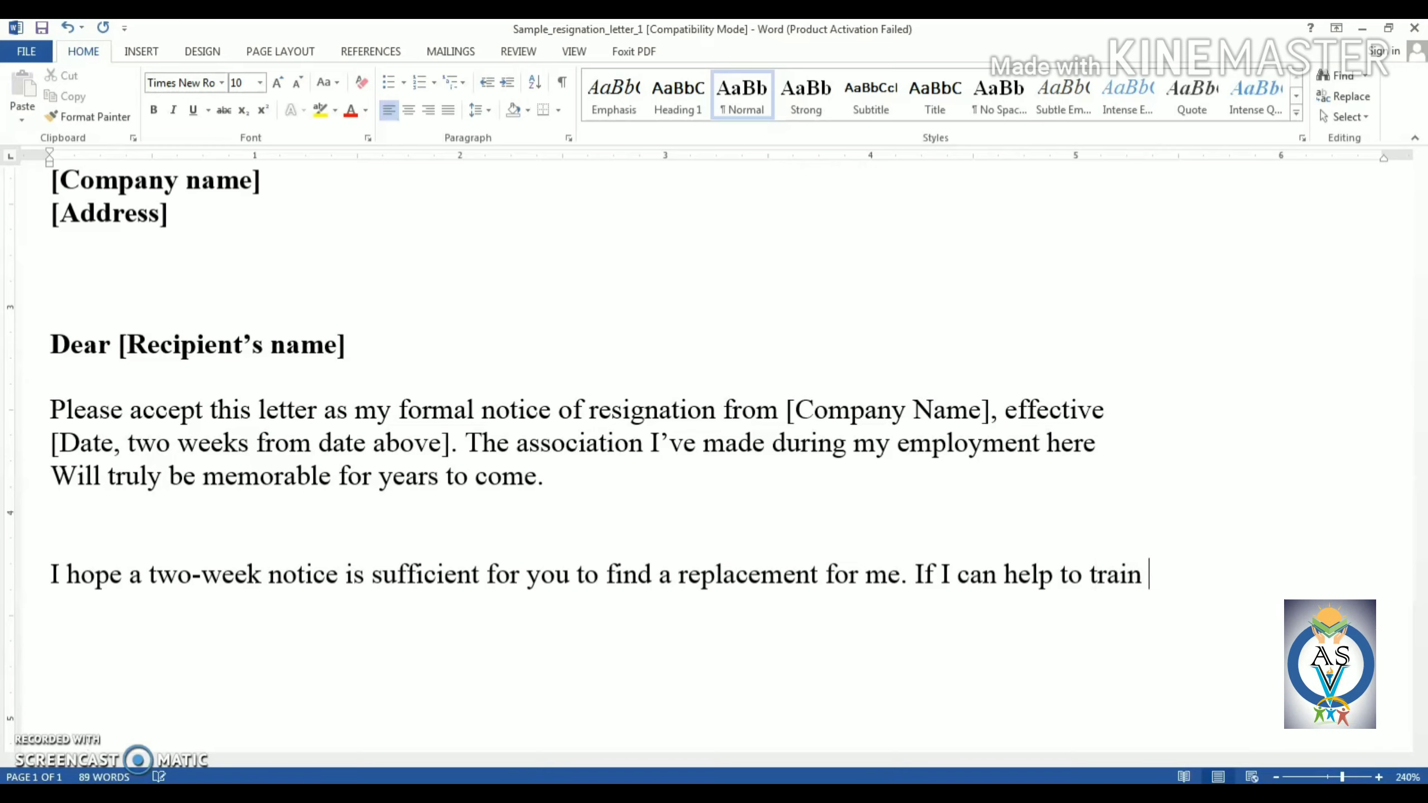
Continue the sentence on the following line with "My replacement or", correcting the misspelled word.
{"action": "type", "text": "My "}
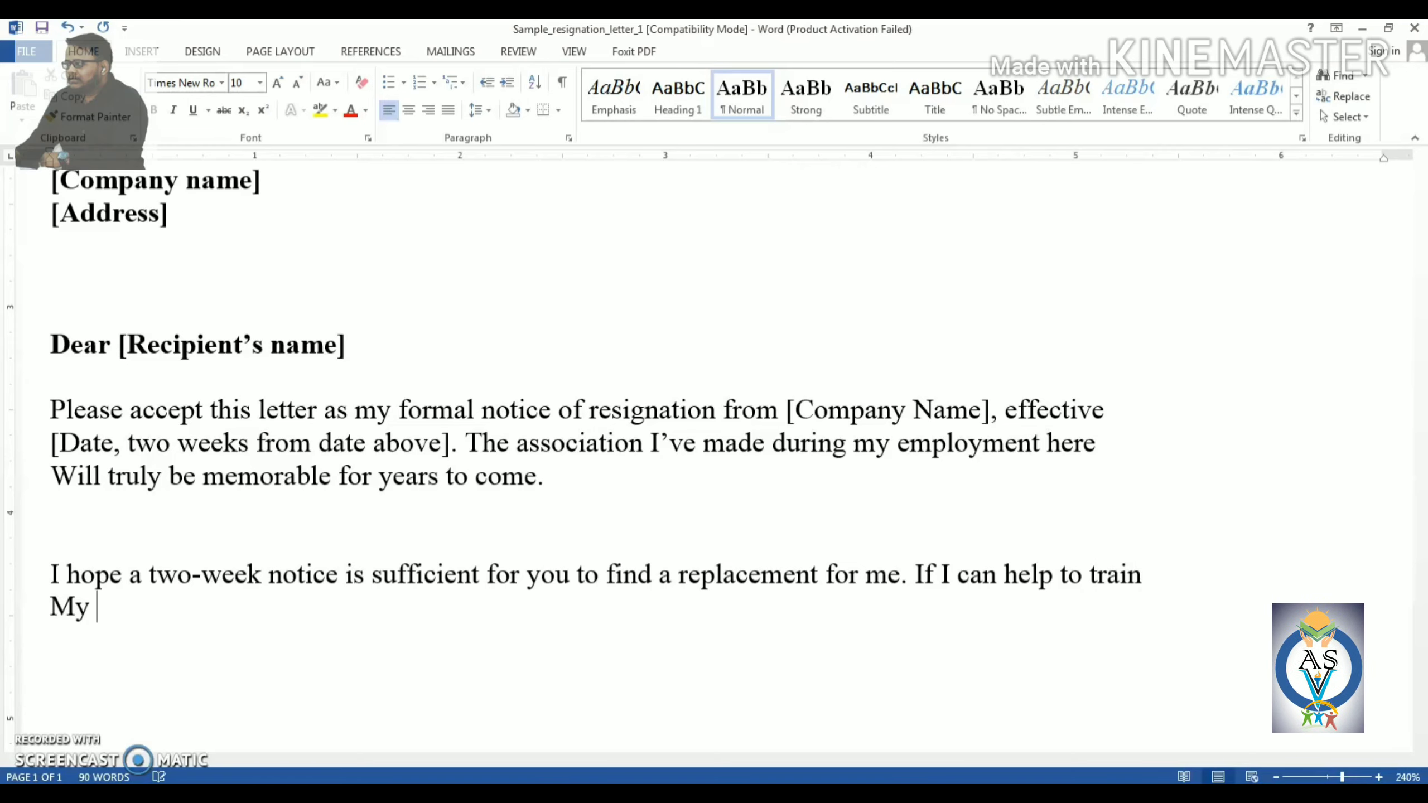
{"action": "type", "text": "re"}
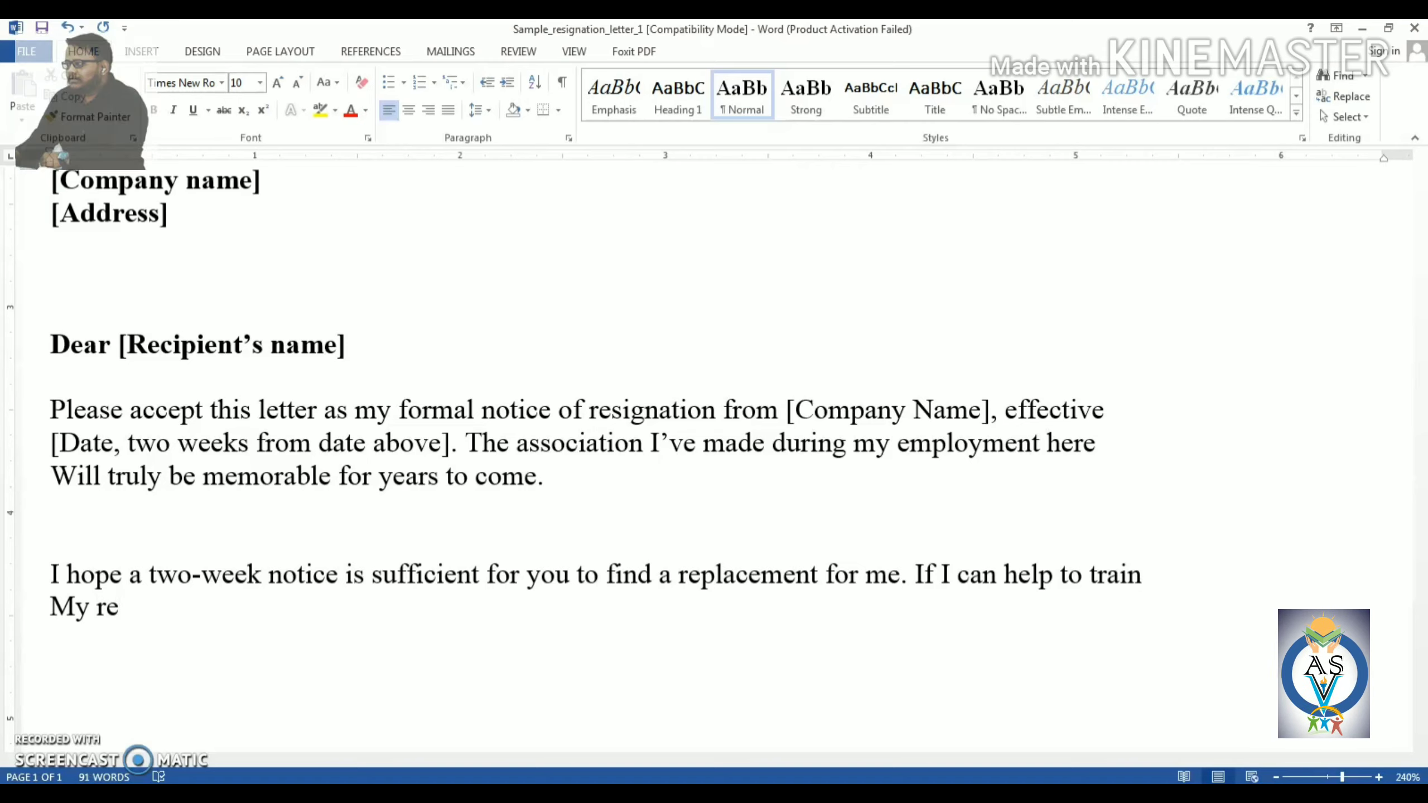
{"action": "type", "text": "plac"}
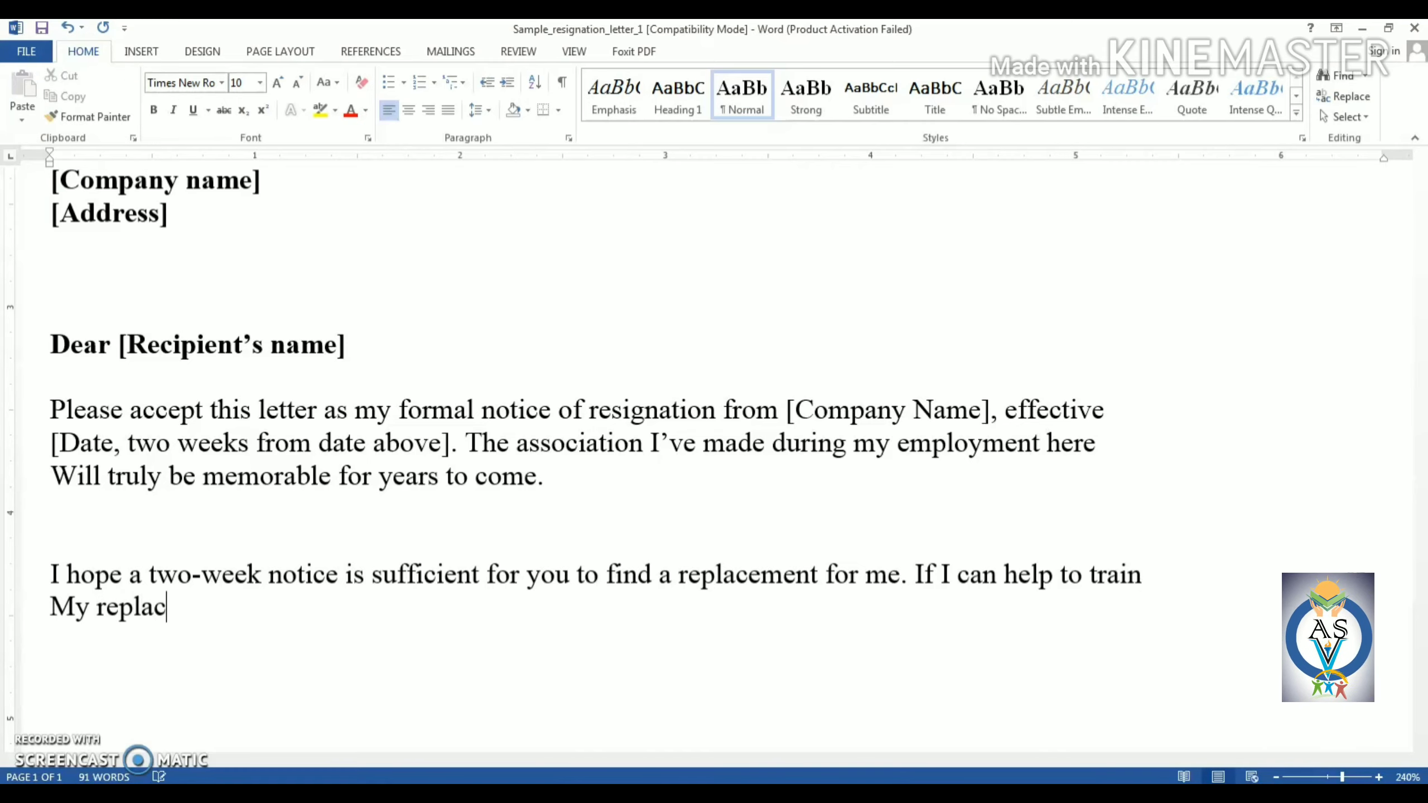
{"action": "type", "text": "emenr"}
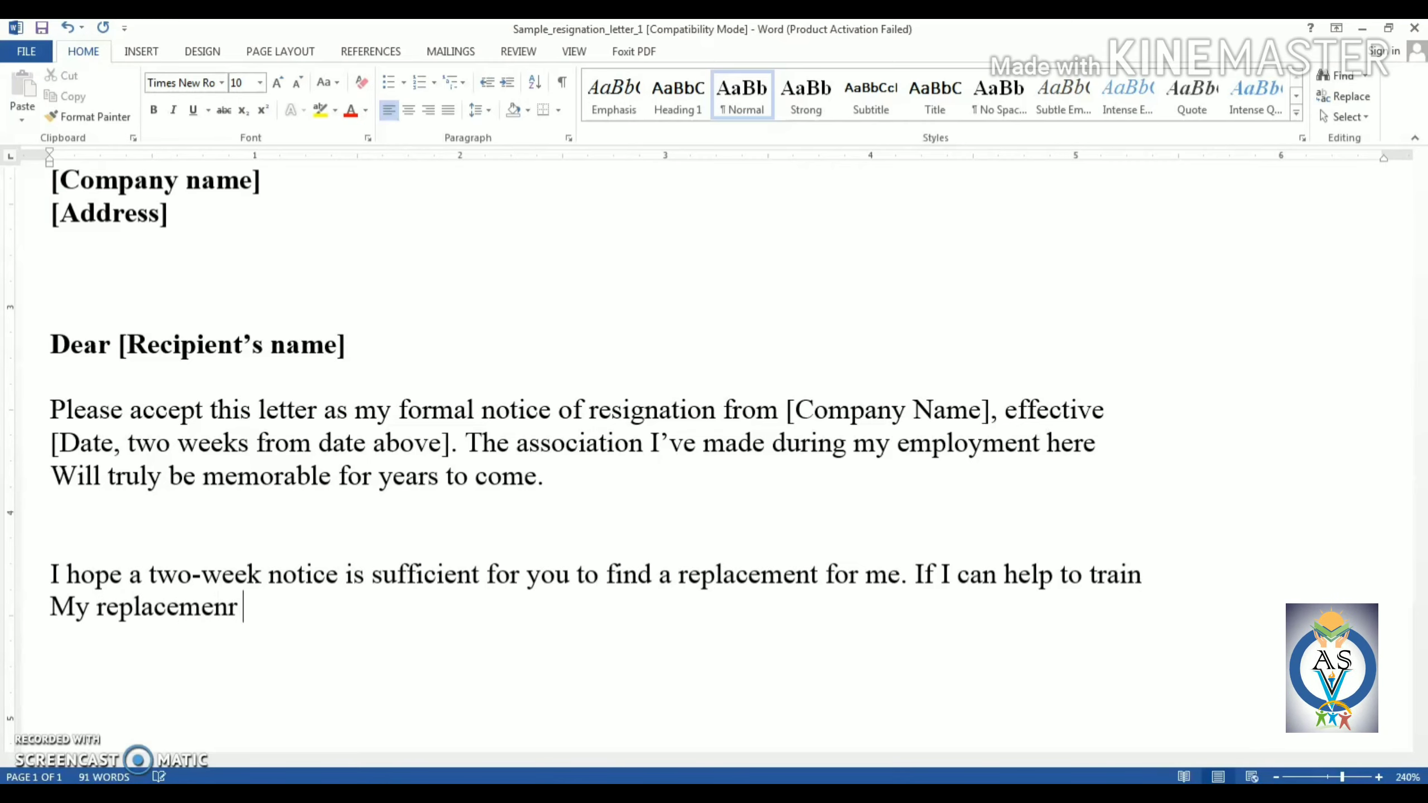
{"action": "key", "text": "BackSpace"}
{"action": "key", "text": "BackSpace"}
{"action": "key", "text": "BackSpace"}
{"action": "key", "text": "BackSpace"}
{"action": "key", "text": "BackSpace"}
{"action": "key", "text": "BackSpace"}
{"action": "key", "text": "BackSpace"}
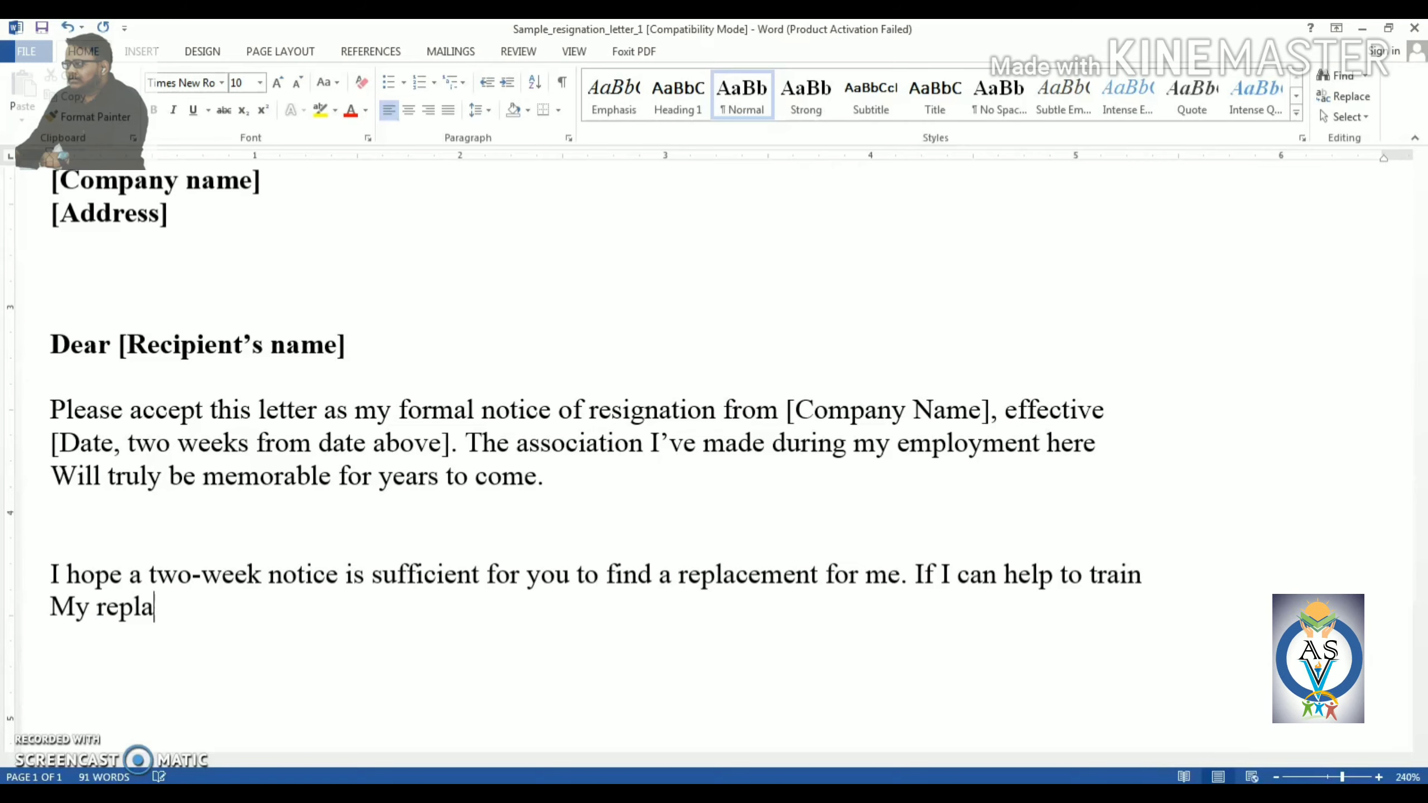
{"action": "key", "text": "BackSpace"}
{"action": "key", "text": "BackSpace"}
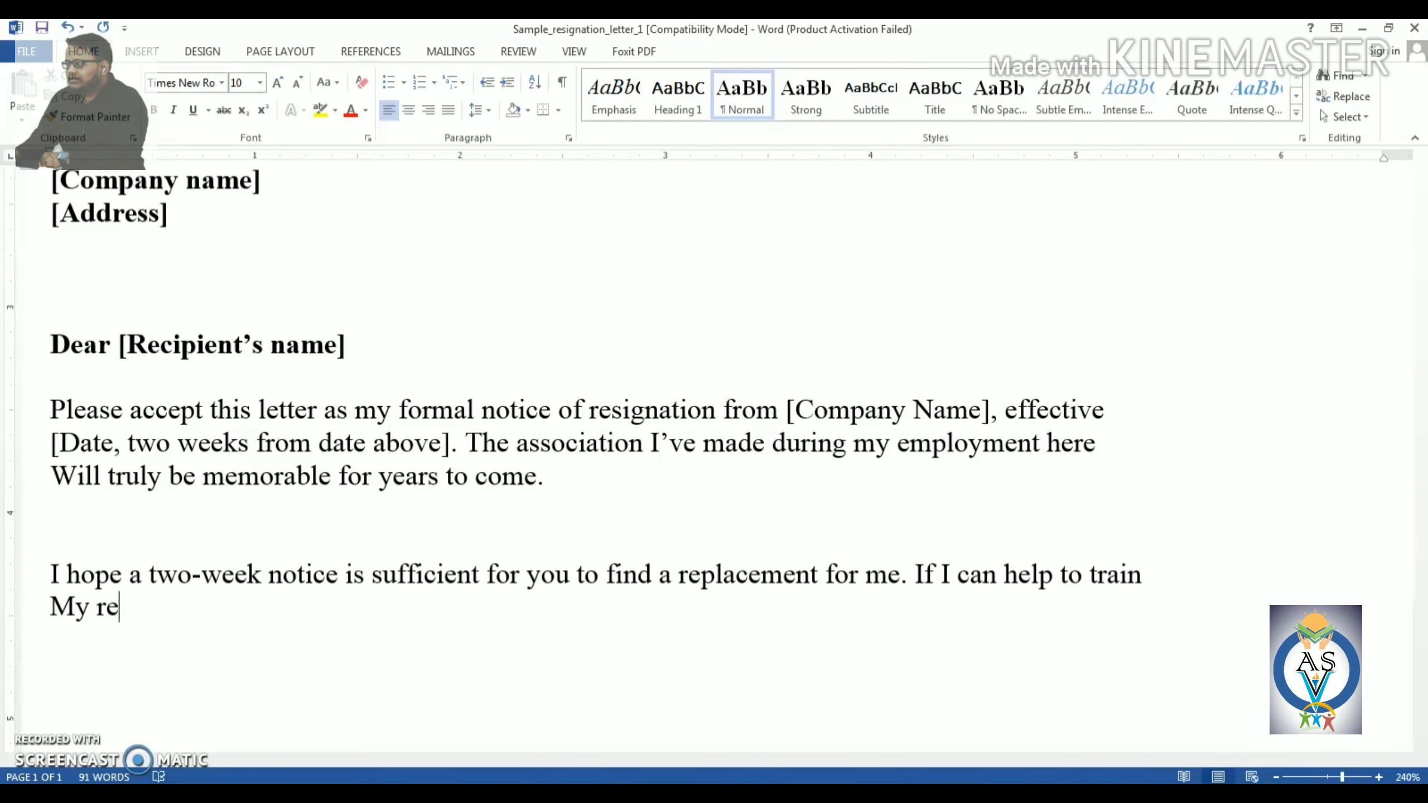
{"action": "type", "text": "p"}
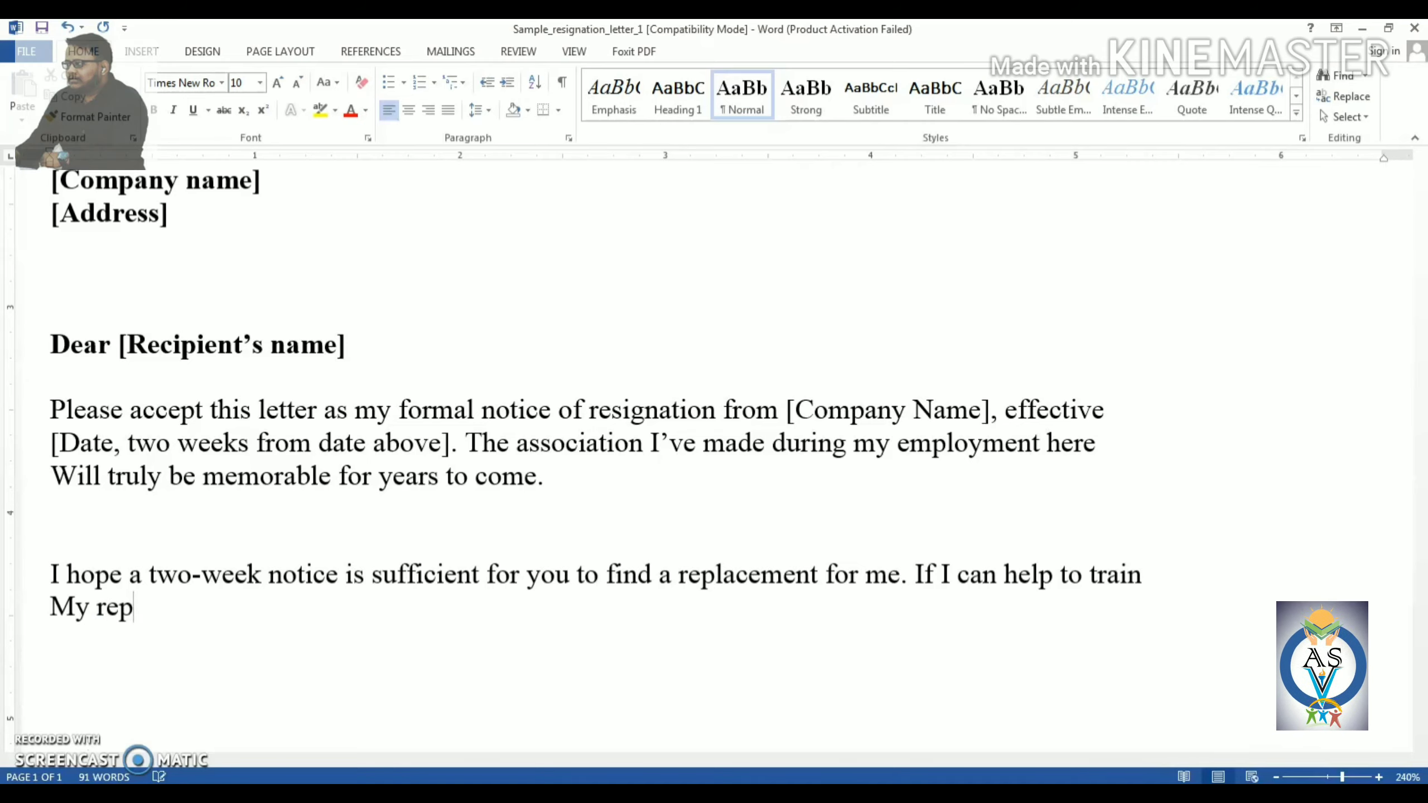
{"action": "type", "text": "laceme"}
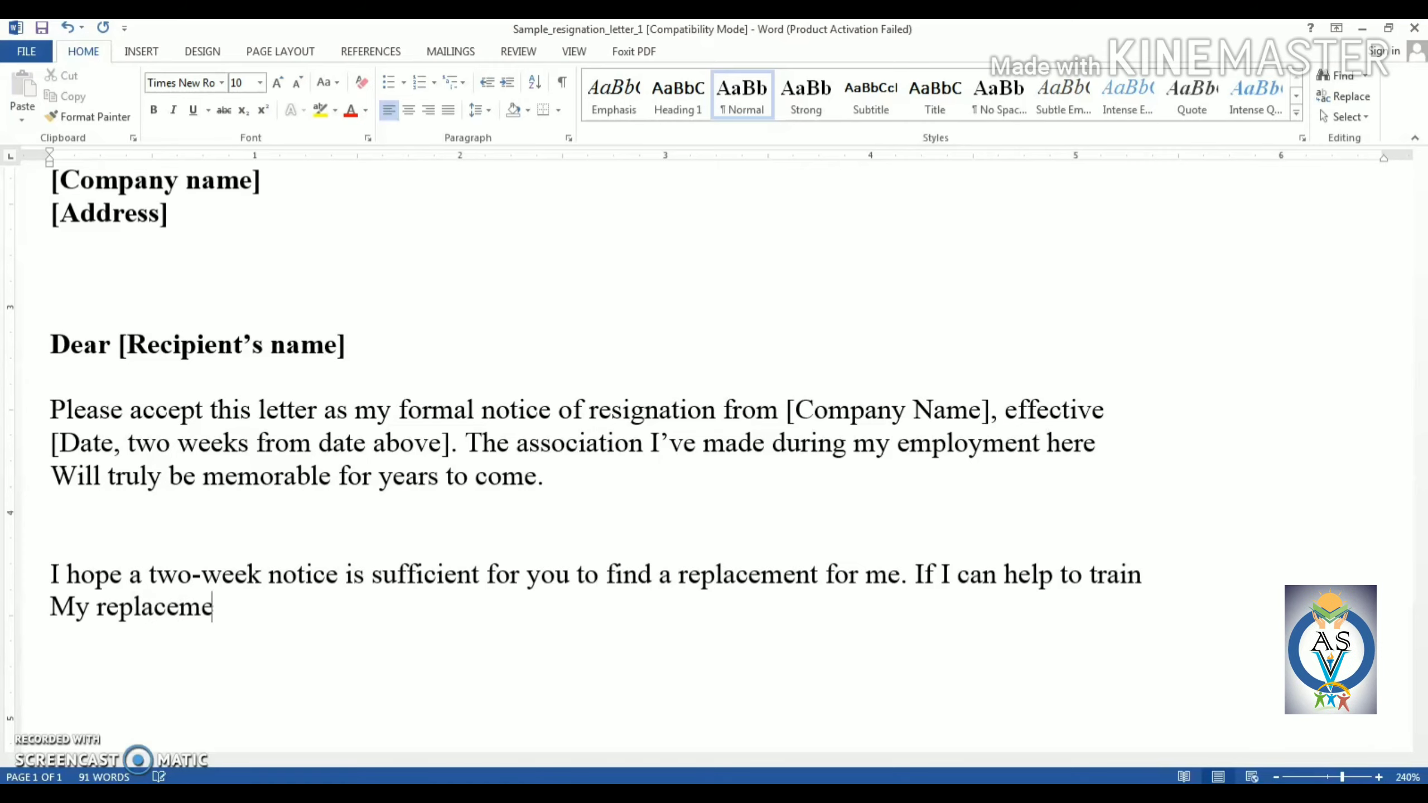
{"action": "type", "text": "nt or "}
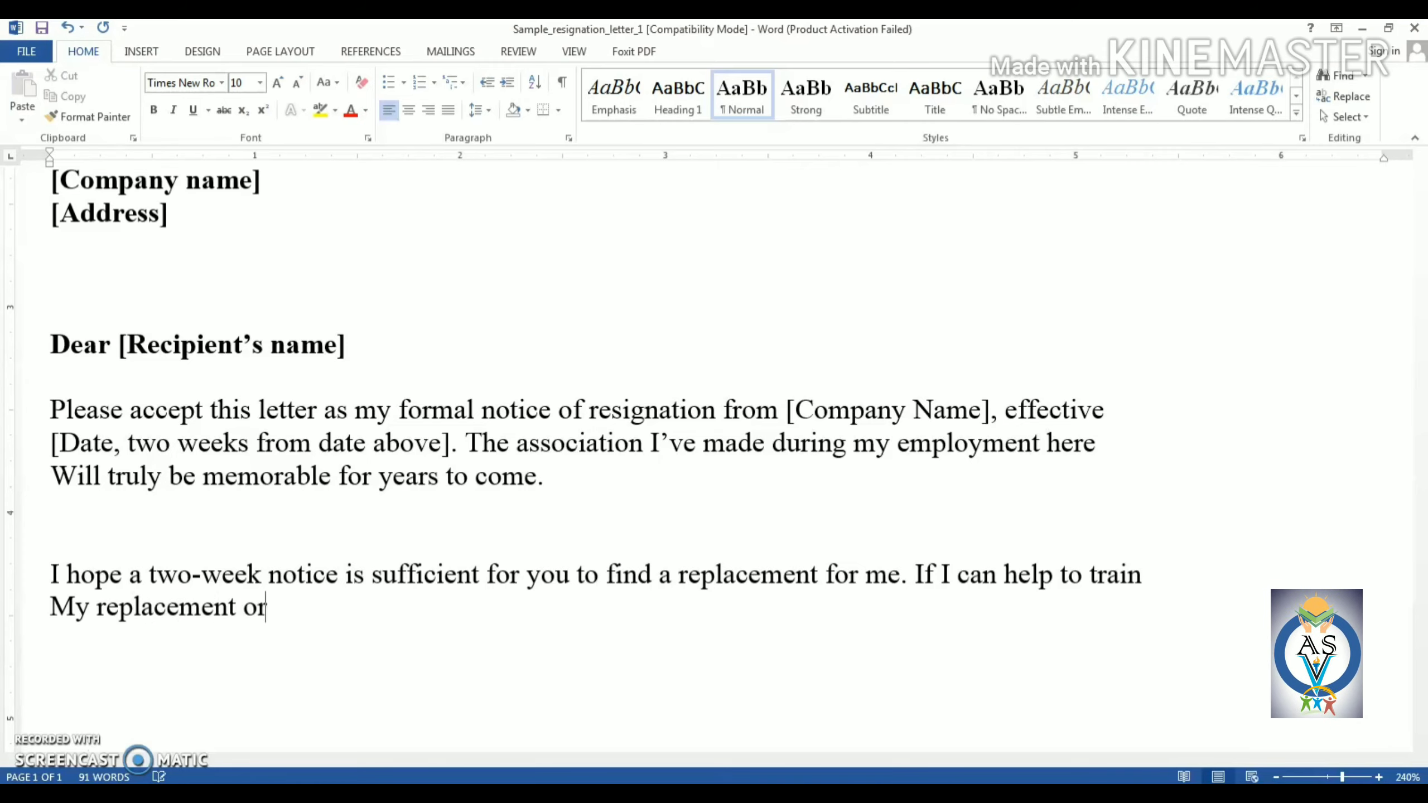
Finish the sentence about helping with "tie up any loose ends, please let me know.".
{"action": "type", "text": "tie "}
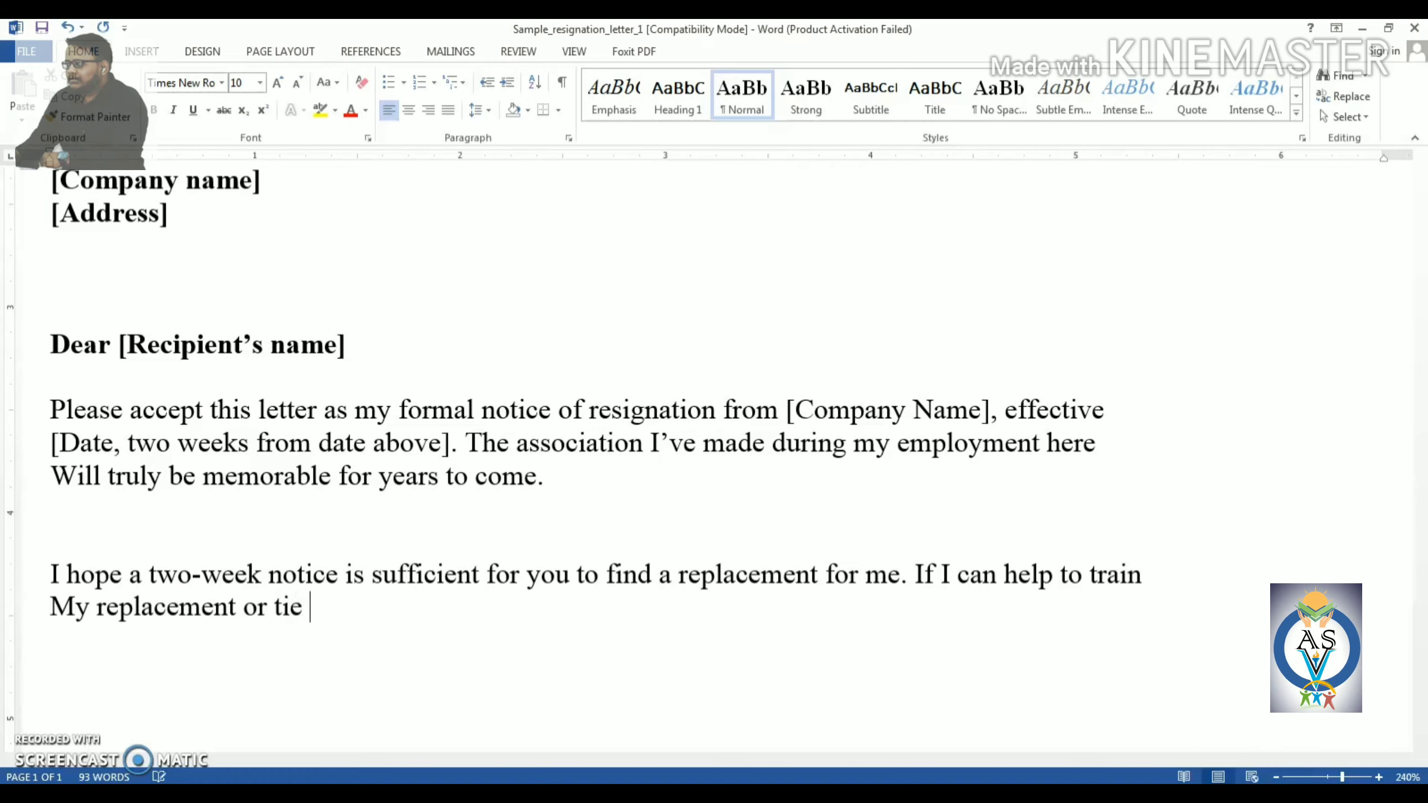
{"action": "type", "text": "up m"}
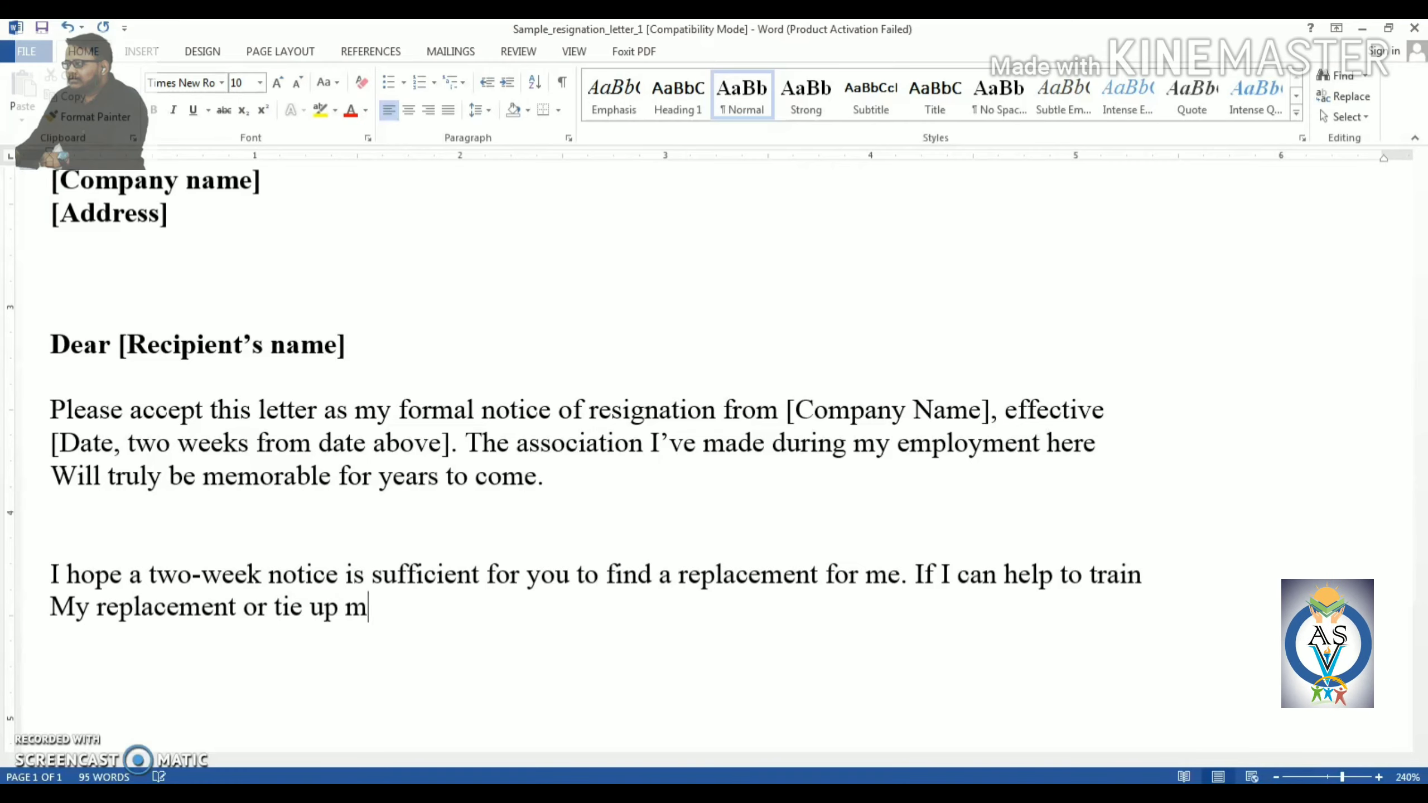
{"action": "key", "text": "BackSpace"}
{"action": "type", "text": "an"}
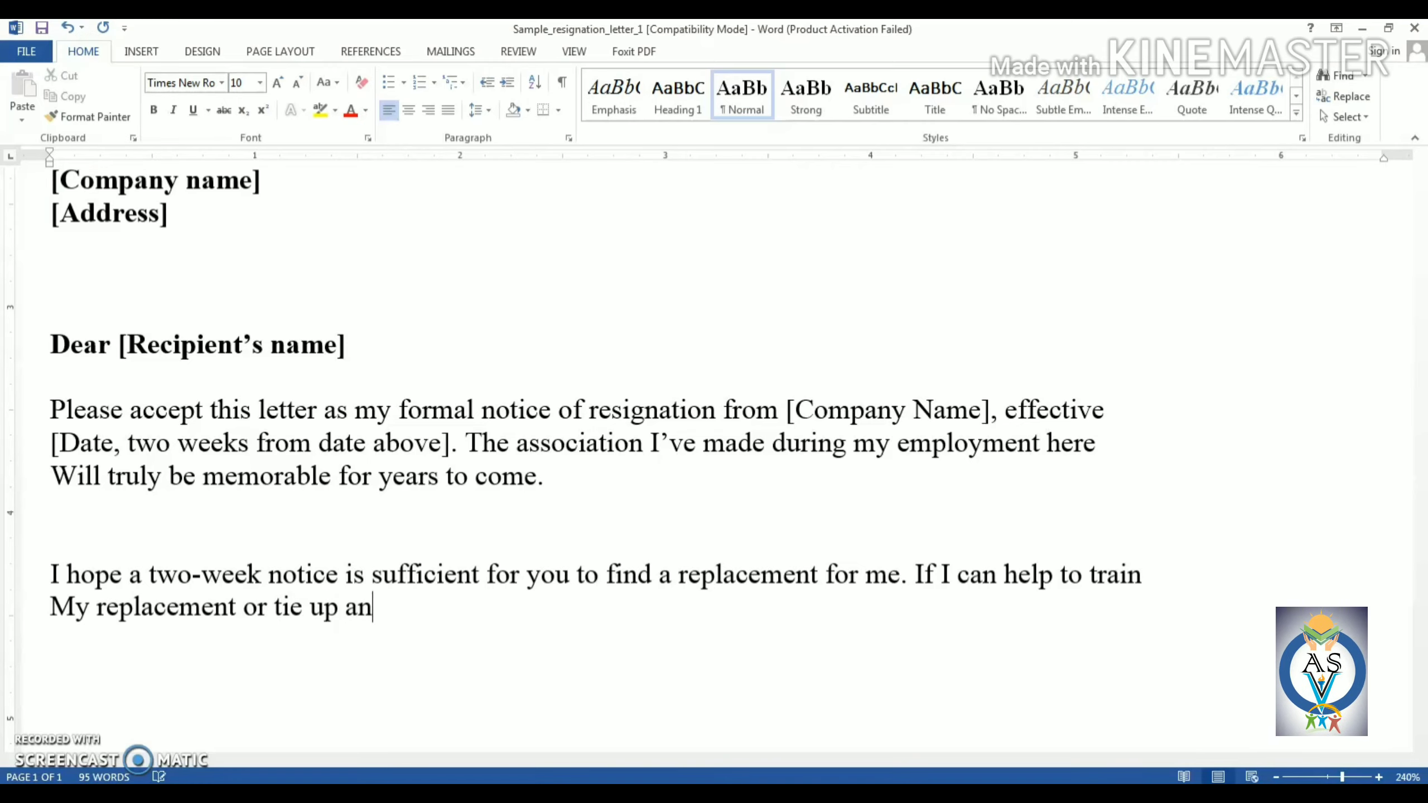
{"action": "type", "text": "y loo"}
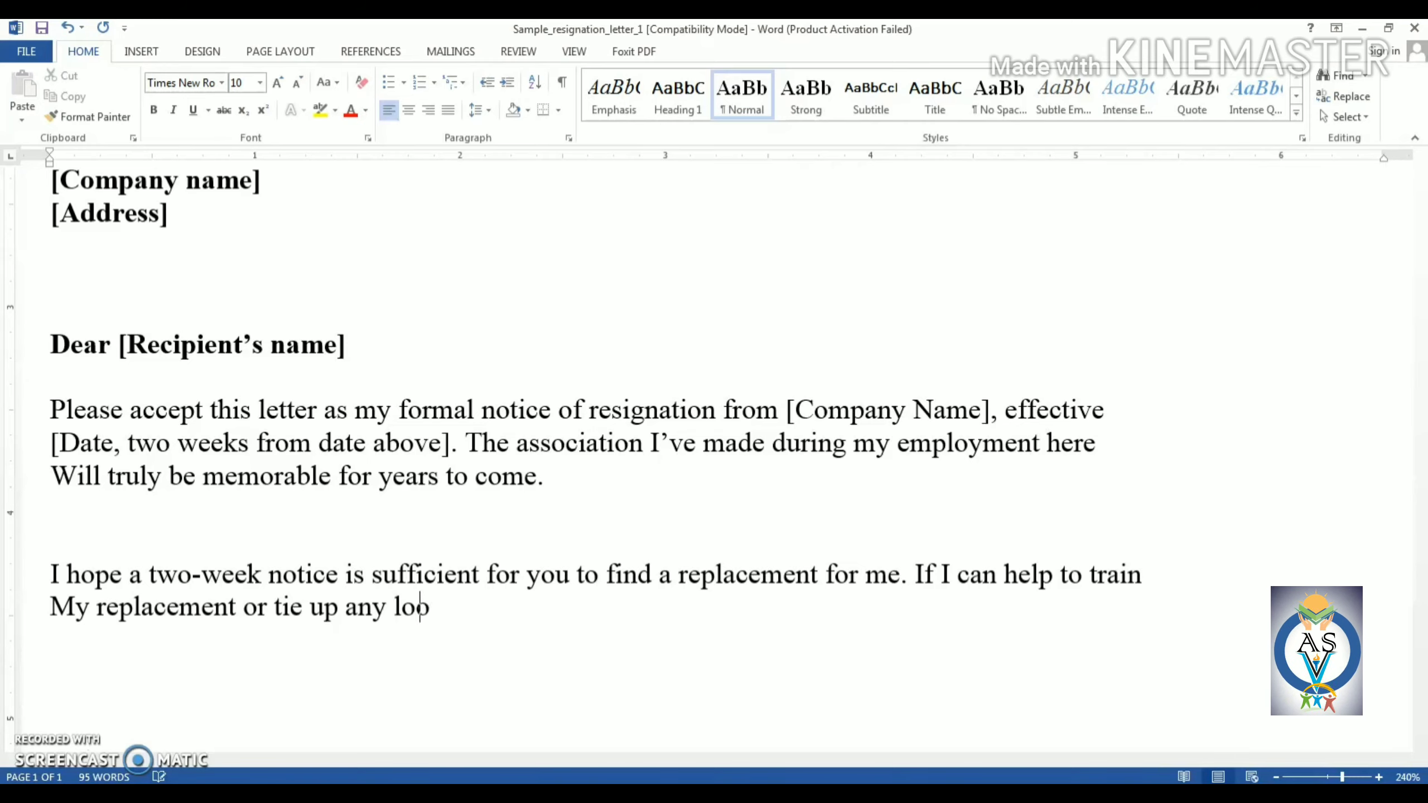
{"action": "type", "text": "se ends, please "}
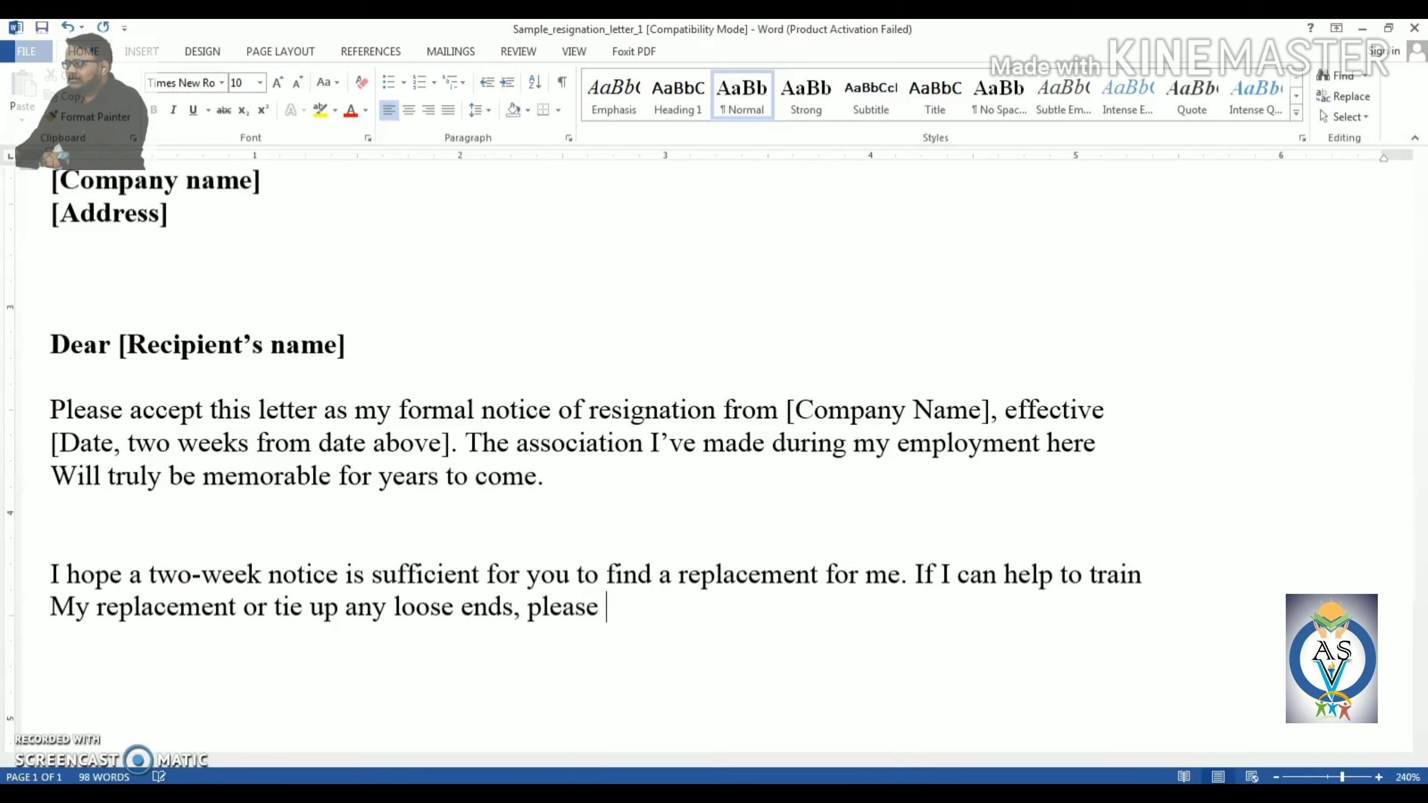
{"action": "type", "text": "let"}
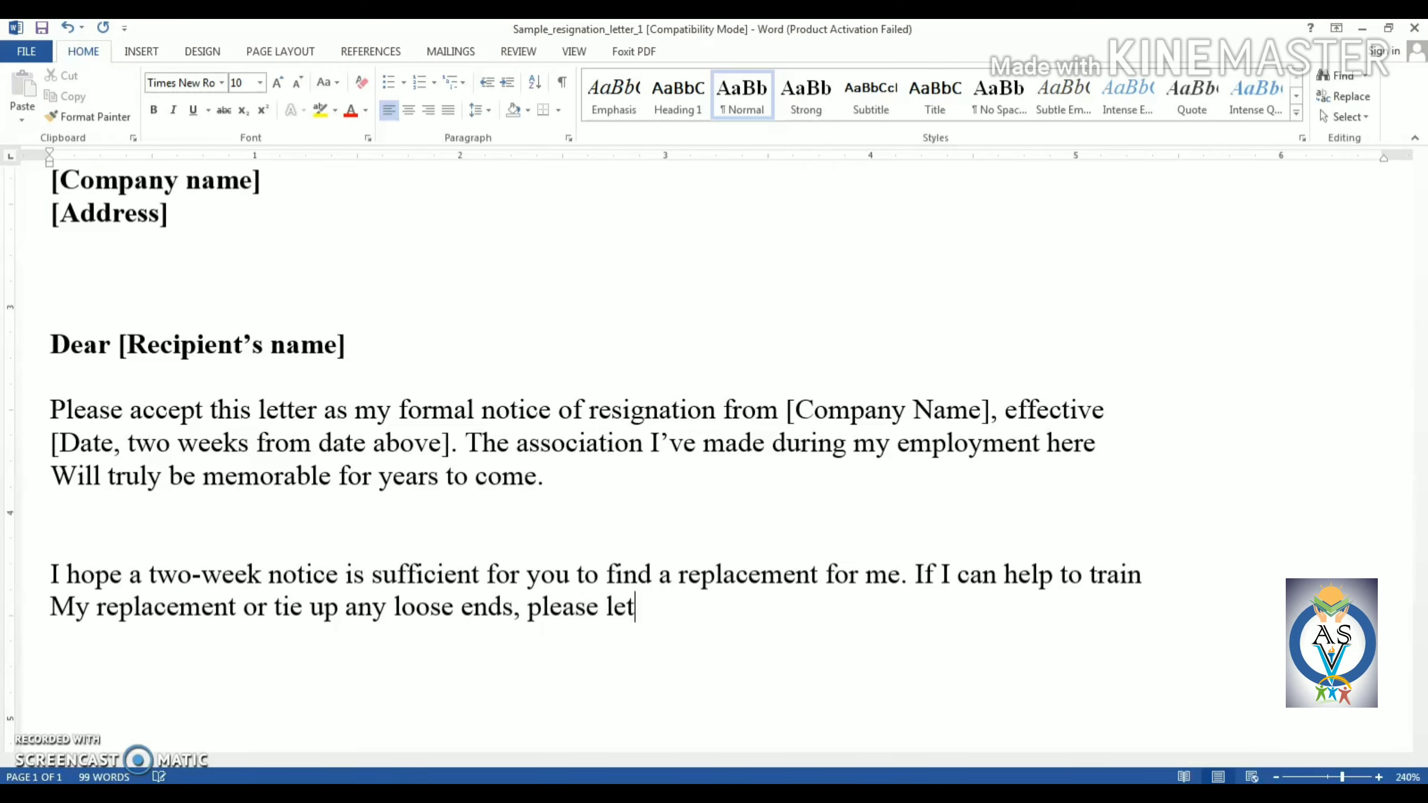
{"action": "type", "text": " me kn"}
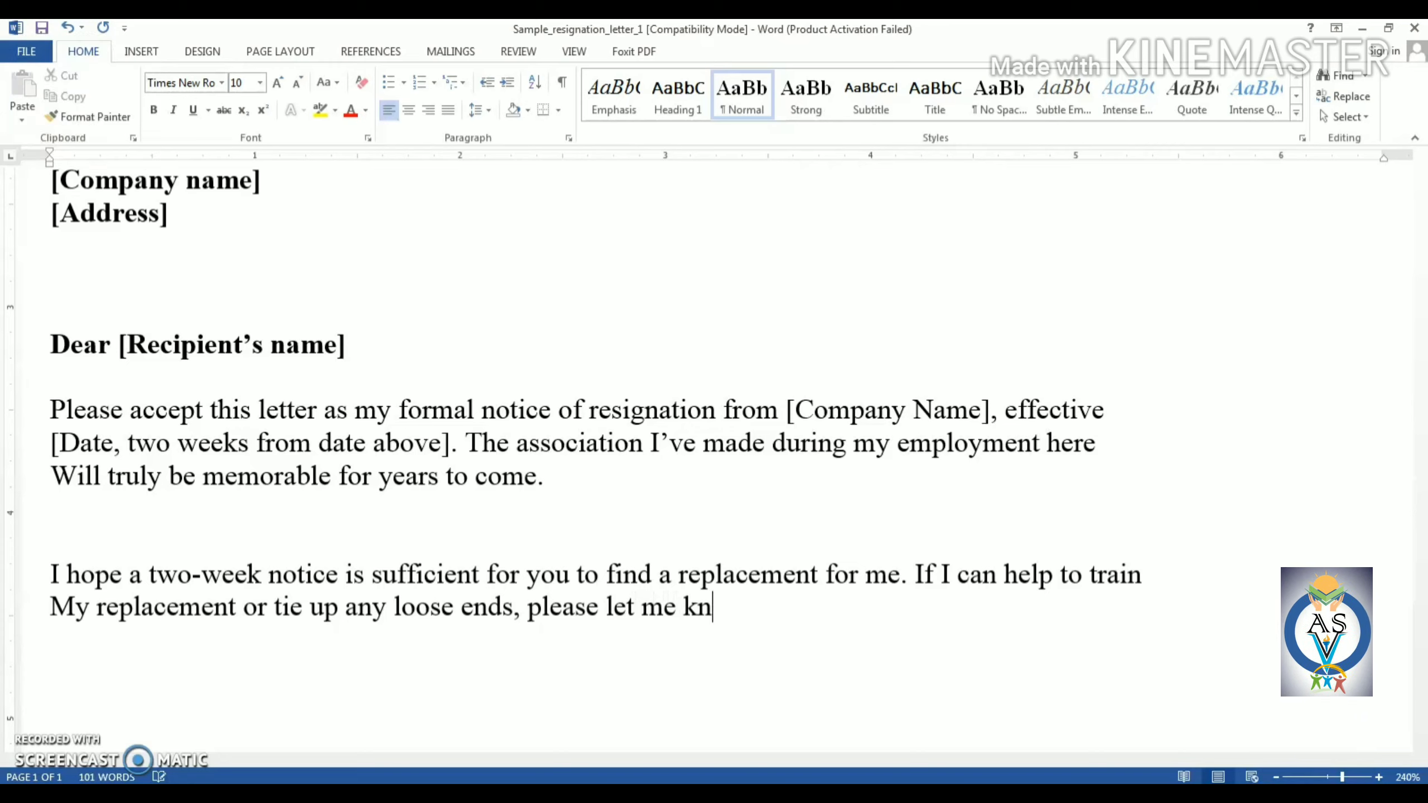
{"action": "type", "text": "ow."}
Add the sentence "Thank you very much for the opportunity to work here." on a new line.
{"action": "key", "text": "Return"}
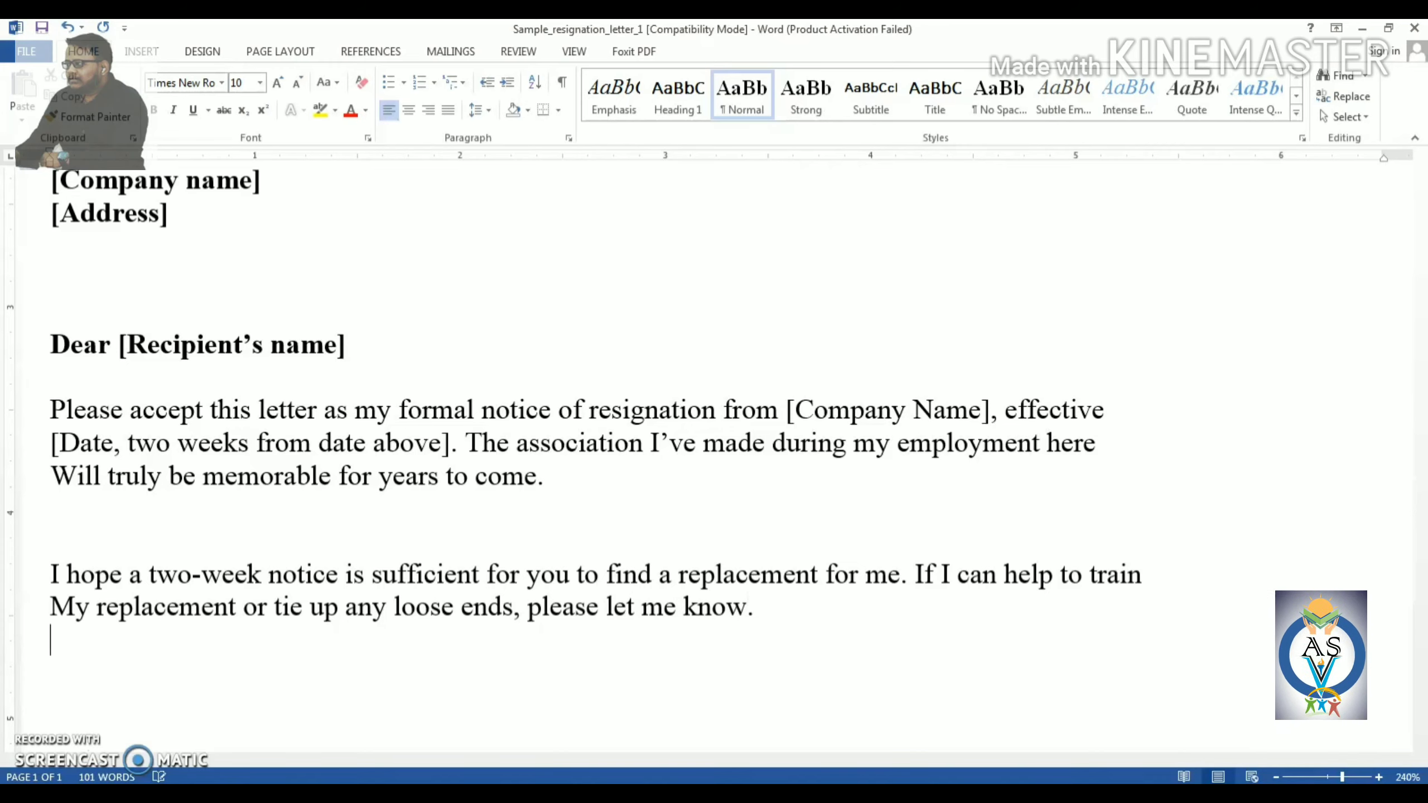
{"action": "type", "text": "T"}
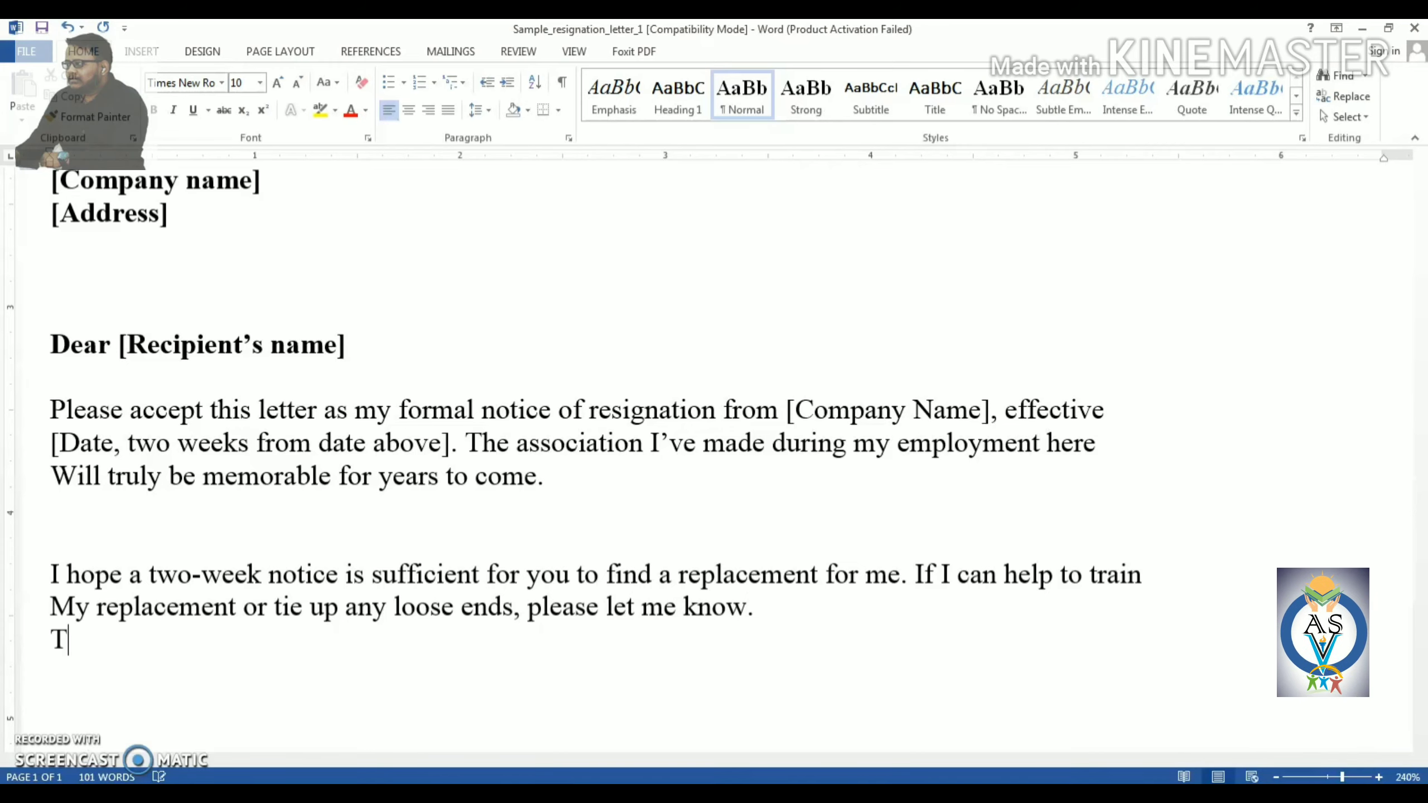
{"action": "type", "text": "hank yo u very "}
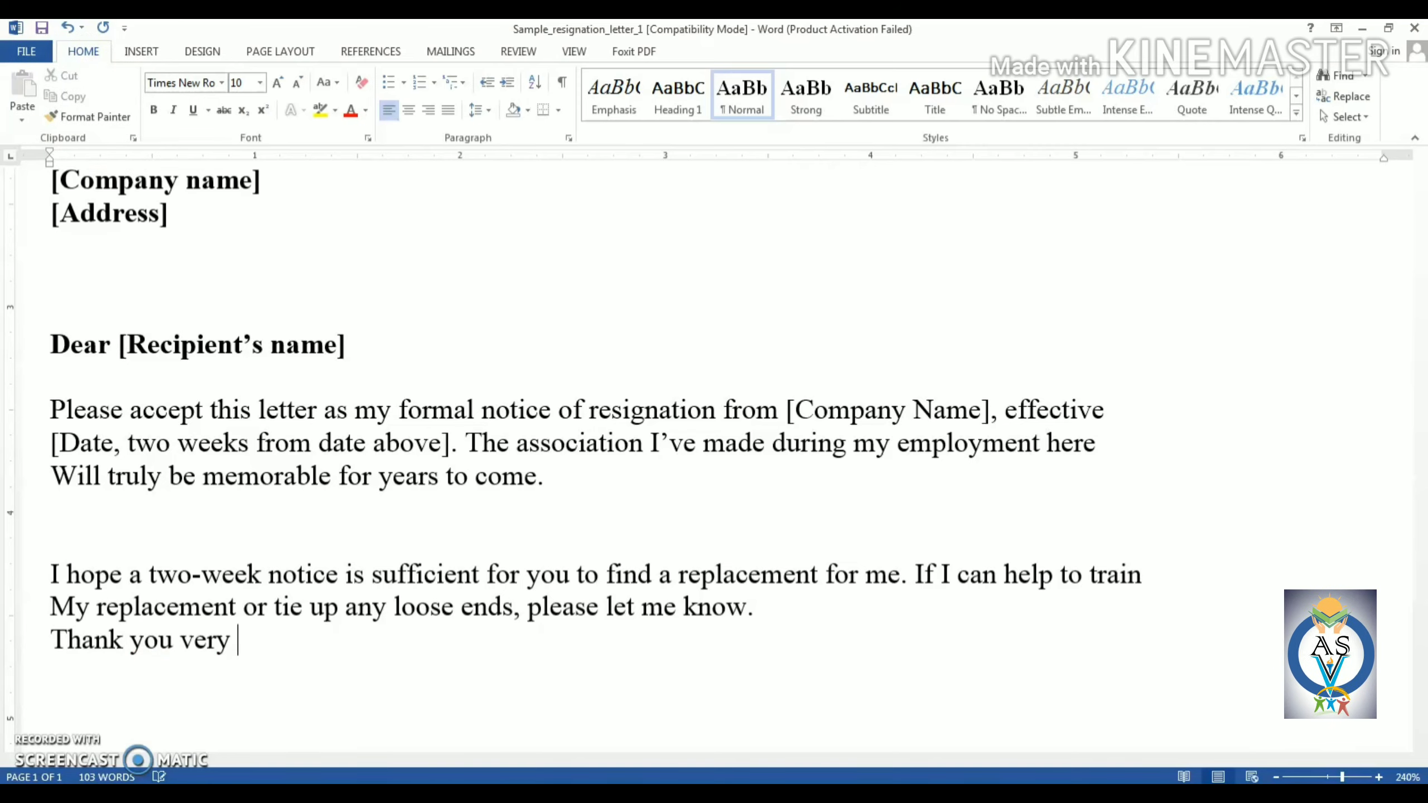
{"action": "type", "text": "much "}
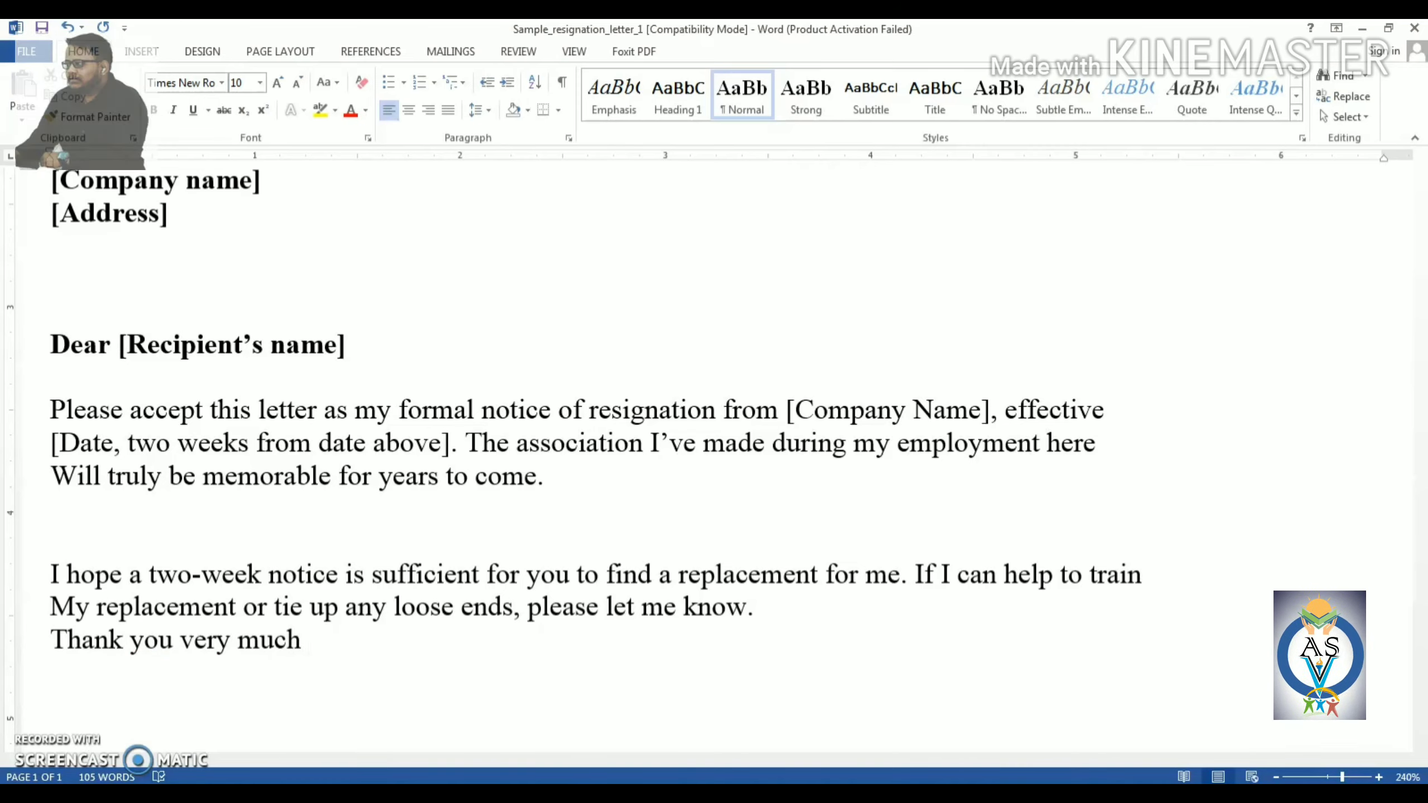
{"action": "type", "text": "for the "}
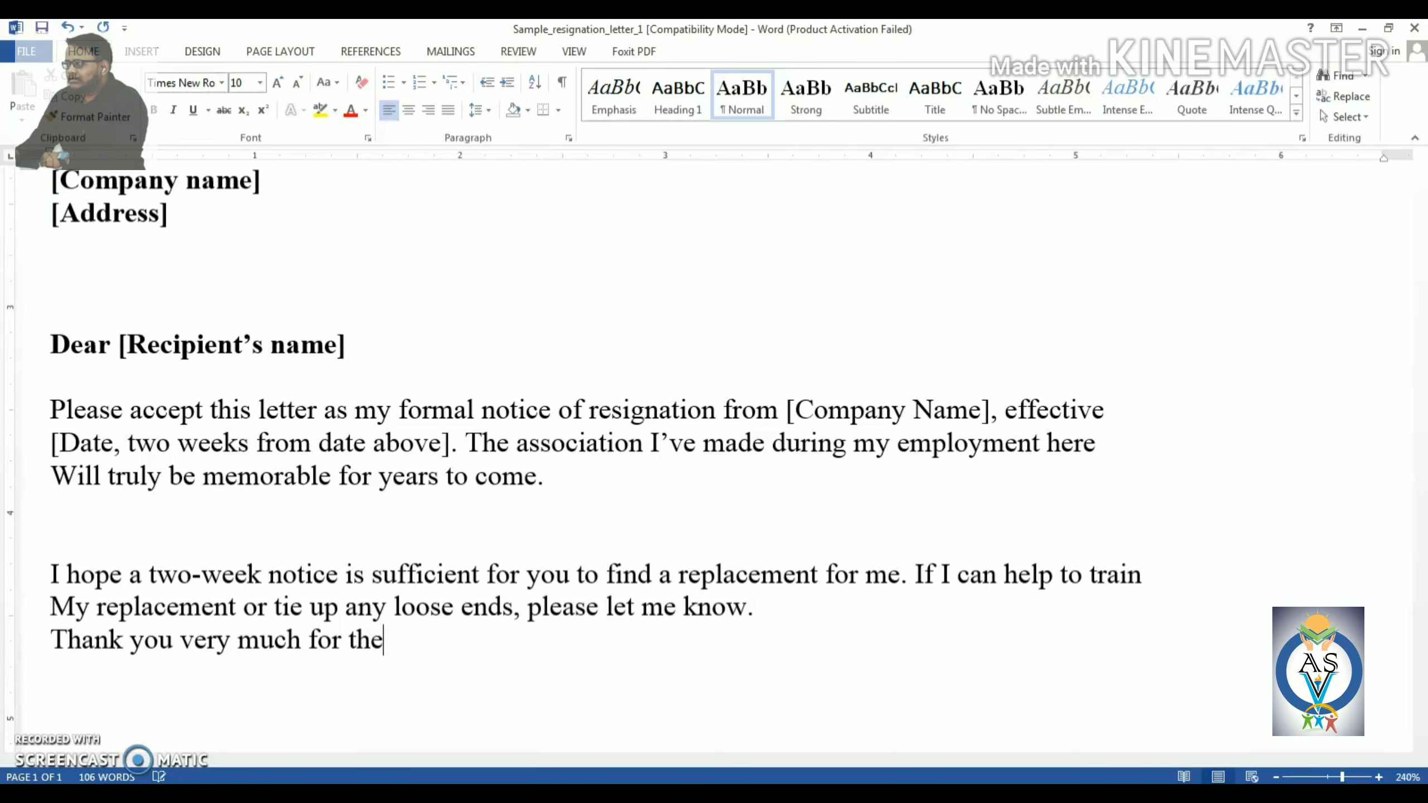
{"action": "type", "text": "opp"}
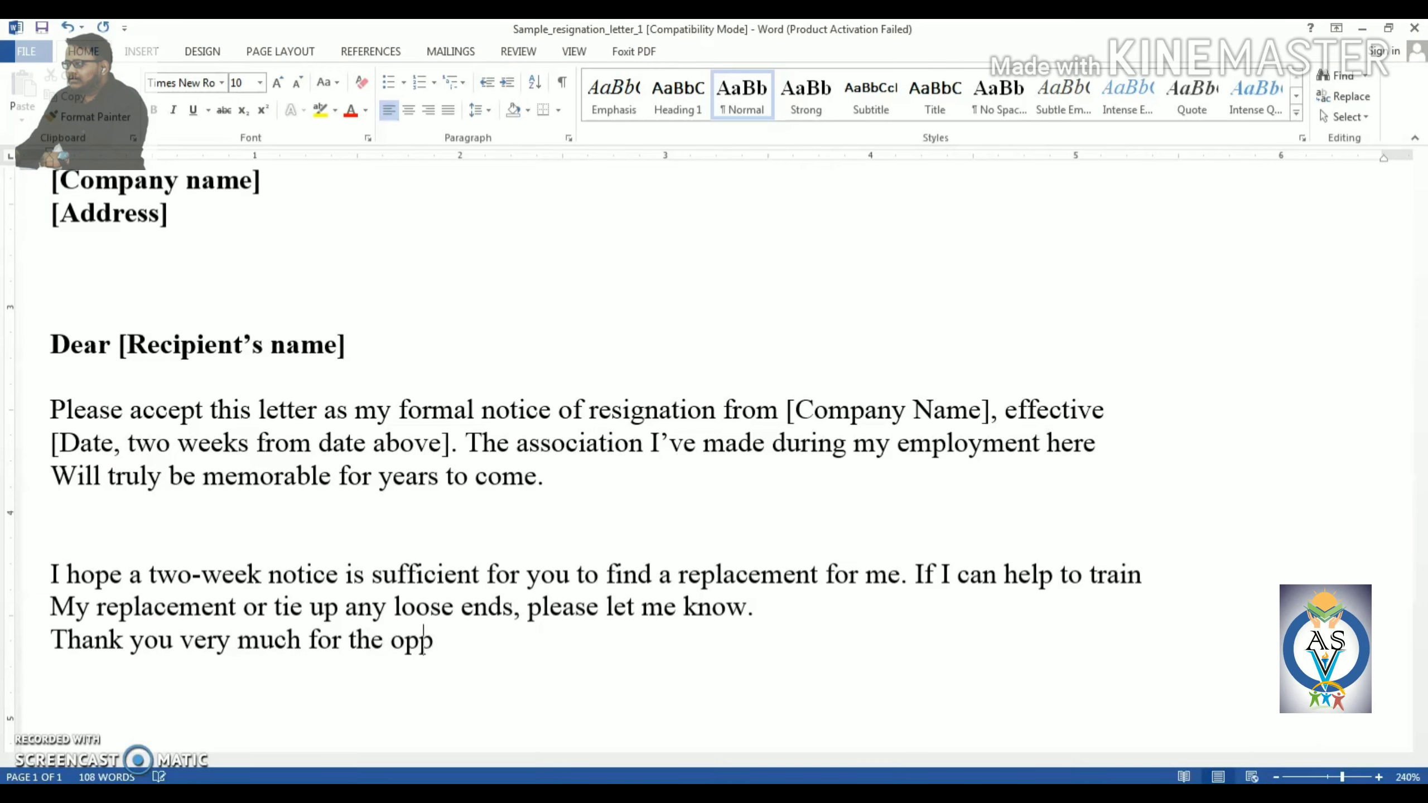
{"action": "type", "text": "ortu"}
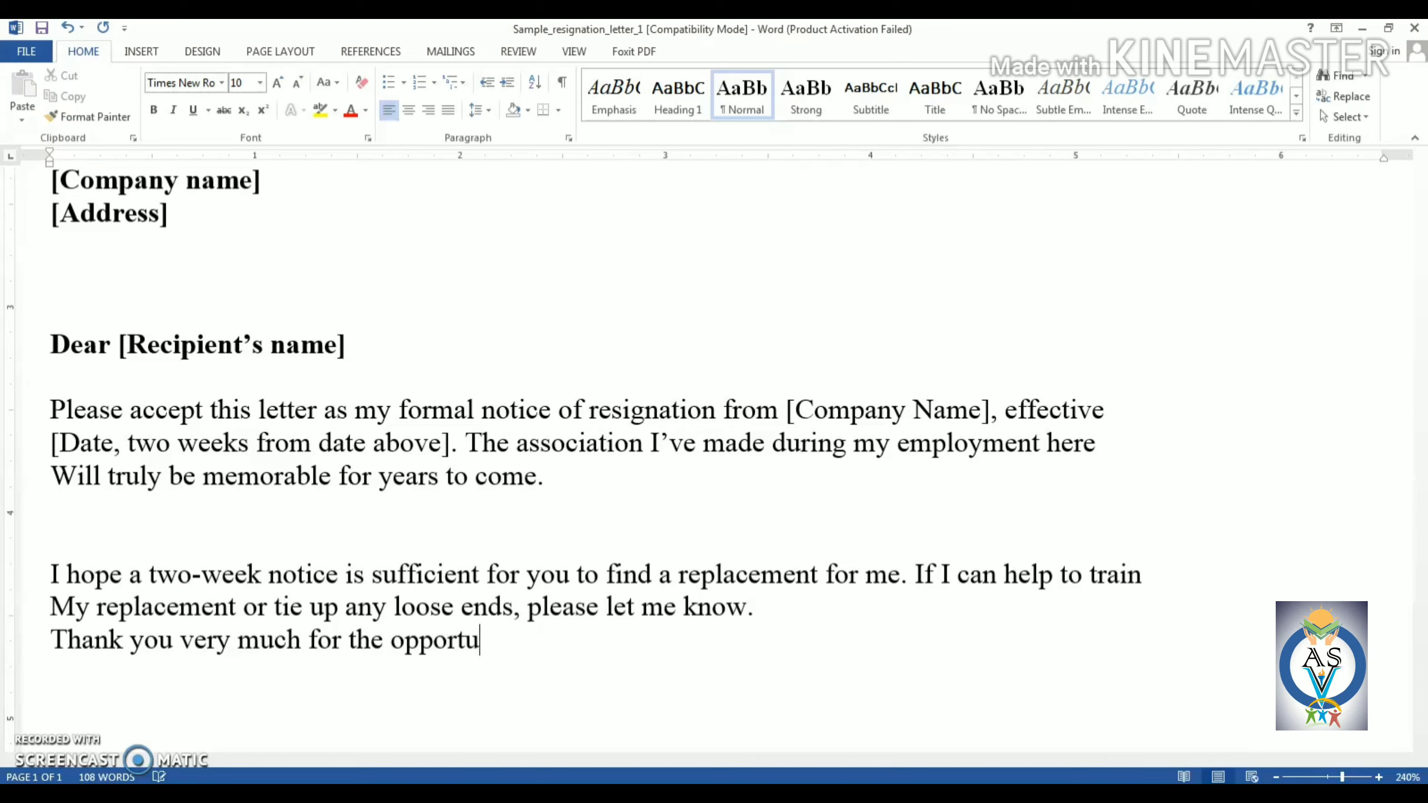
{"action": "type", "text": "nity "}
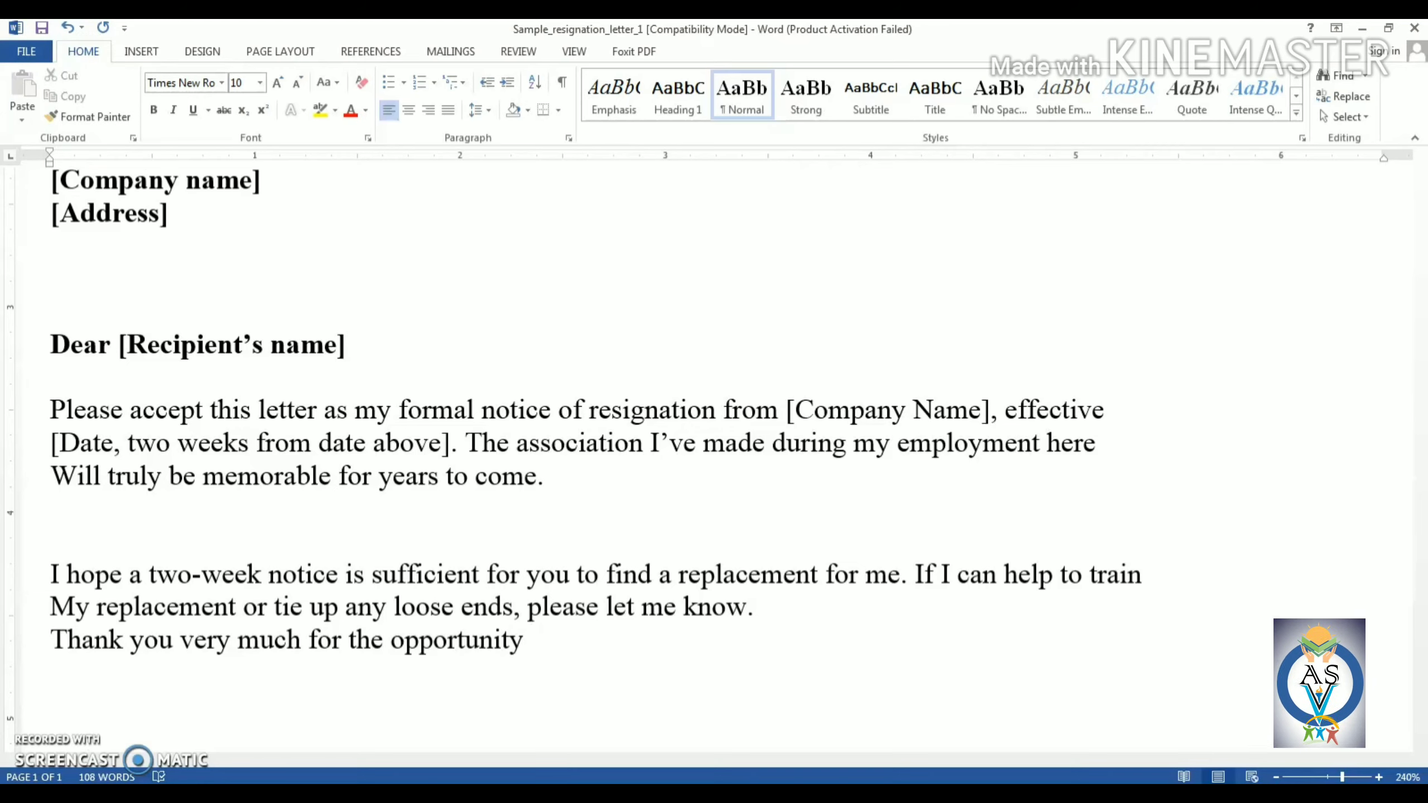
{"action": "type", "text": "to w"}
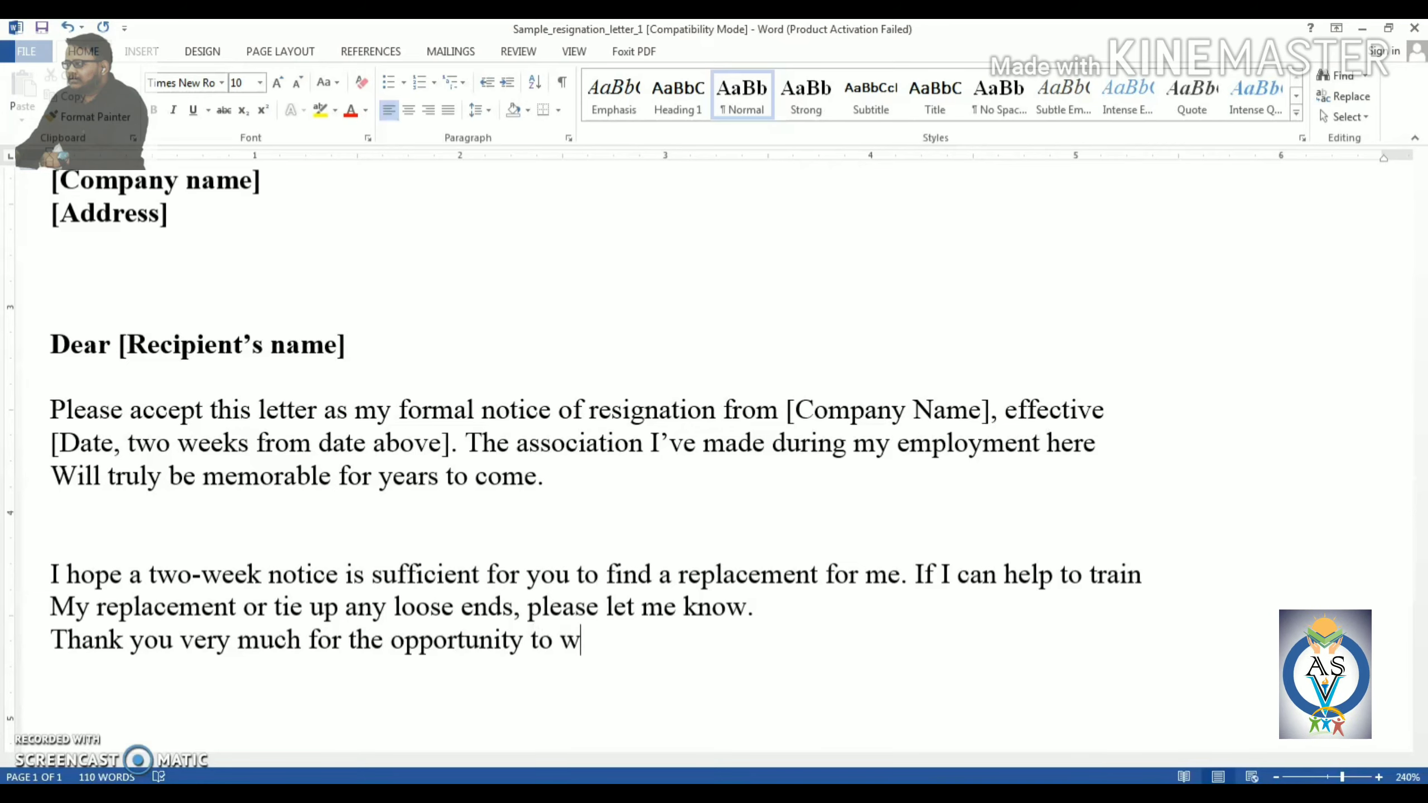
{"action": "type", "text": "ork here"}
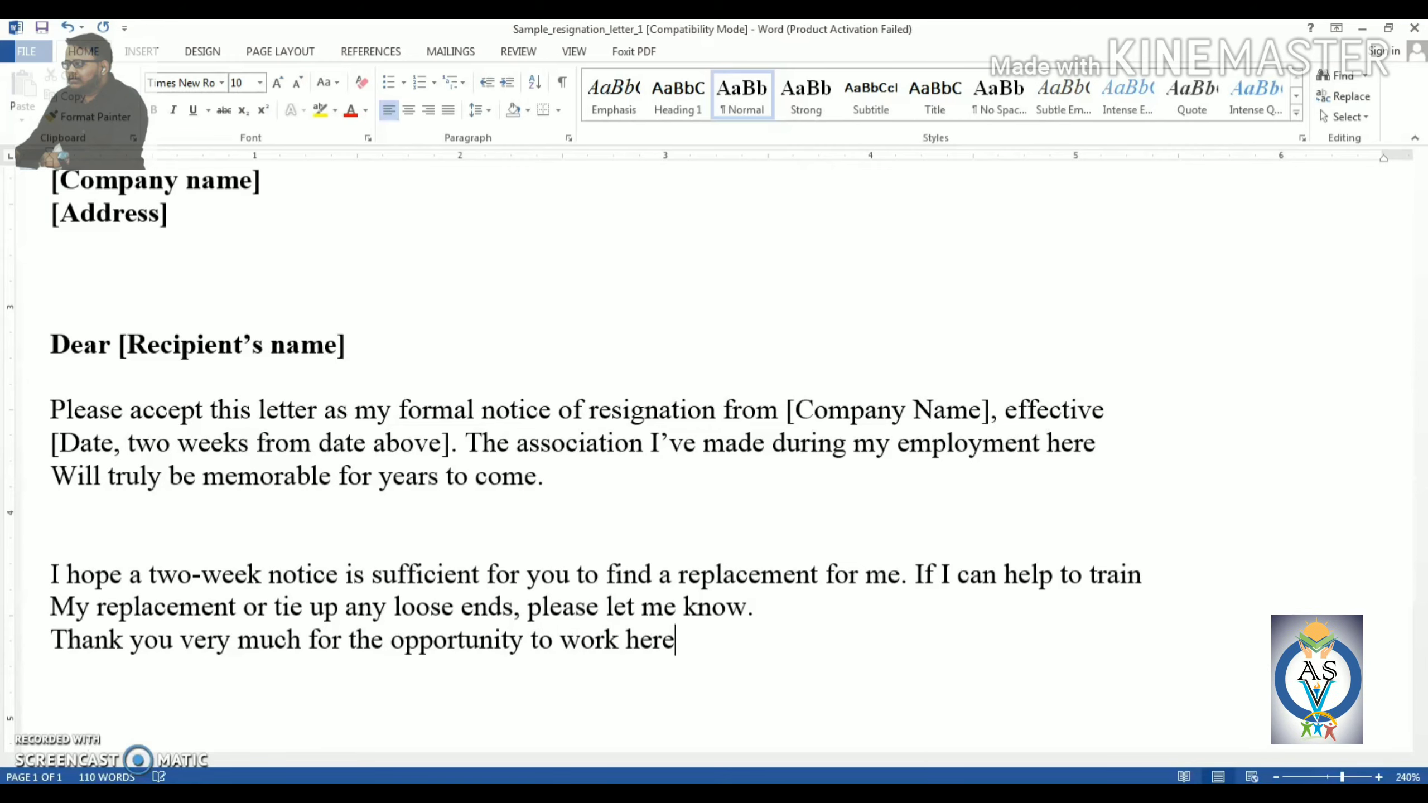
{"action": "type", "text": "."}
Leave a blank line below the thank-you sentence and add the closing "Sincerely,".
{"action": "key", "text": "Return"}
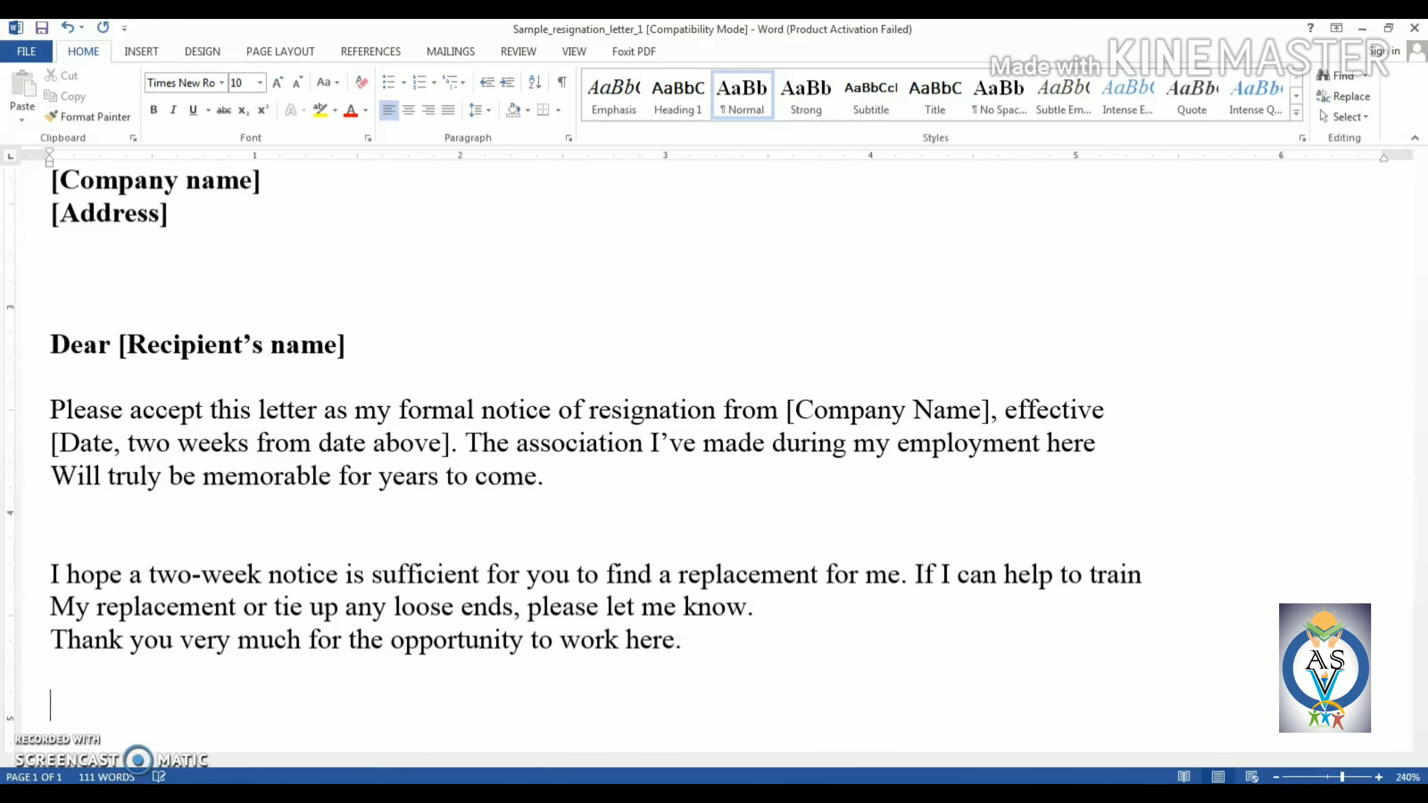
{"action": "scroll", "coordinate": [450, 433], "scroll_direction": "down", "scroll_amount": 4}
{"action": "scroll", "coordinate": [438, 430], "scroll_direction": "up", "scroll_amount": 2}
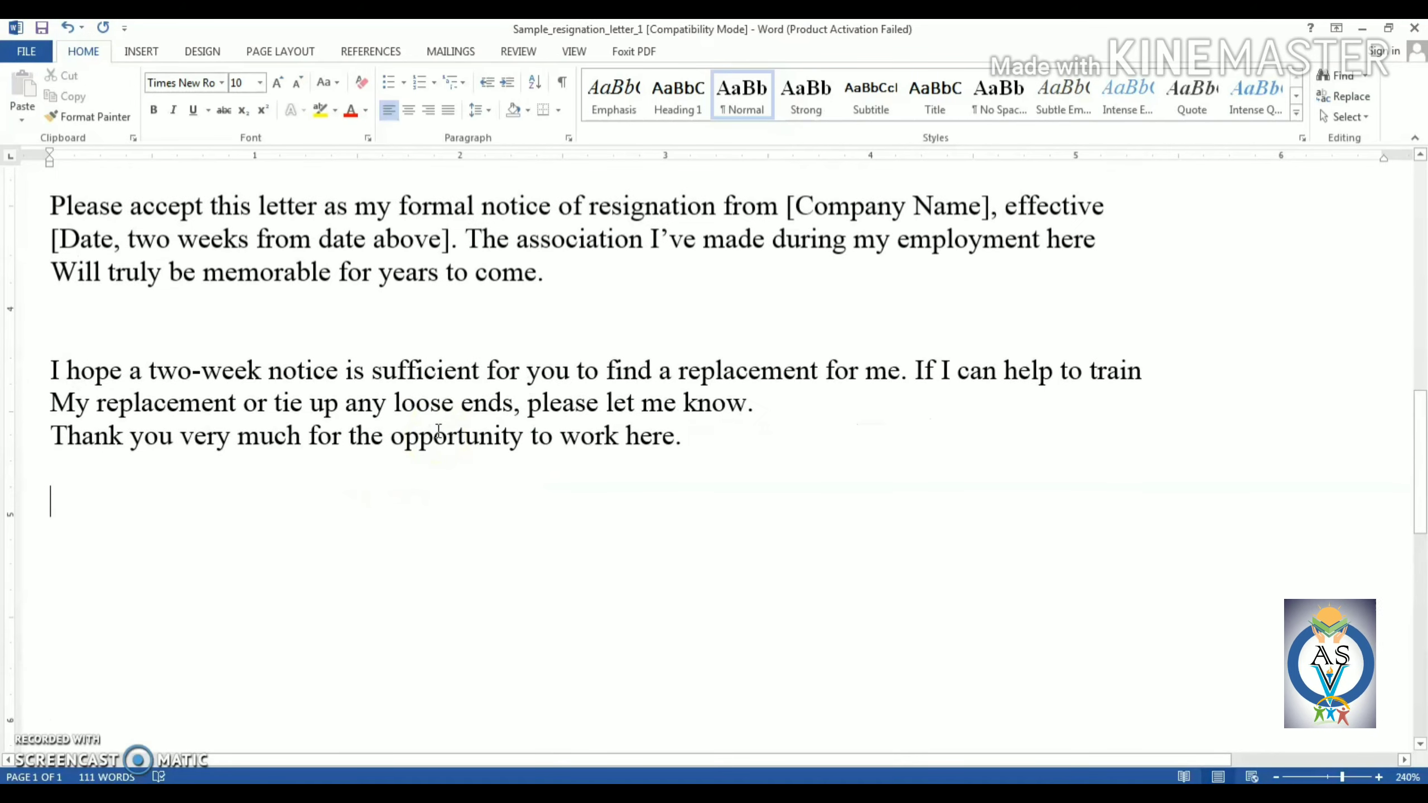
{"action": "key", "text": "Return"}
{"action": "type", "text": "Sin"}
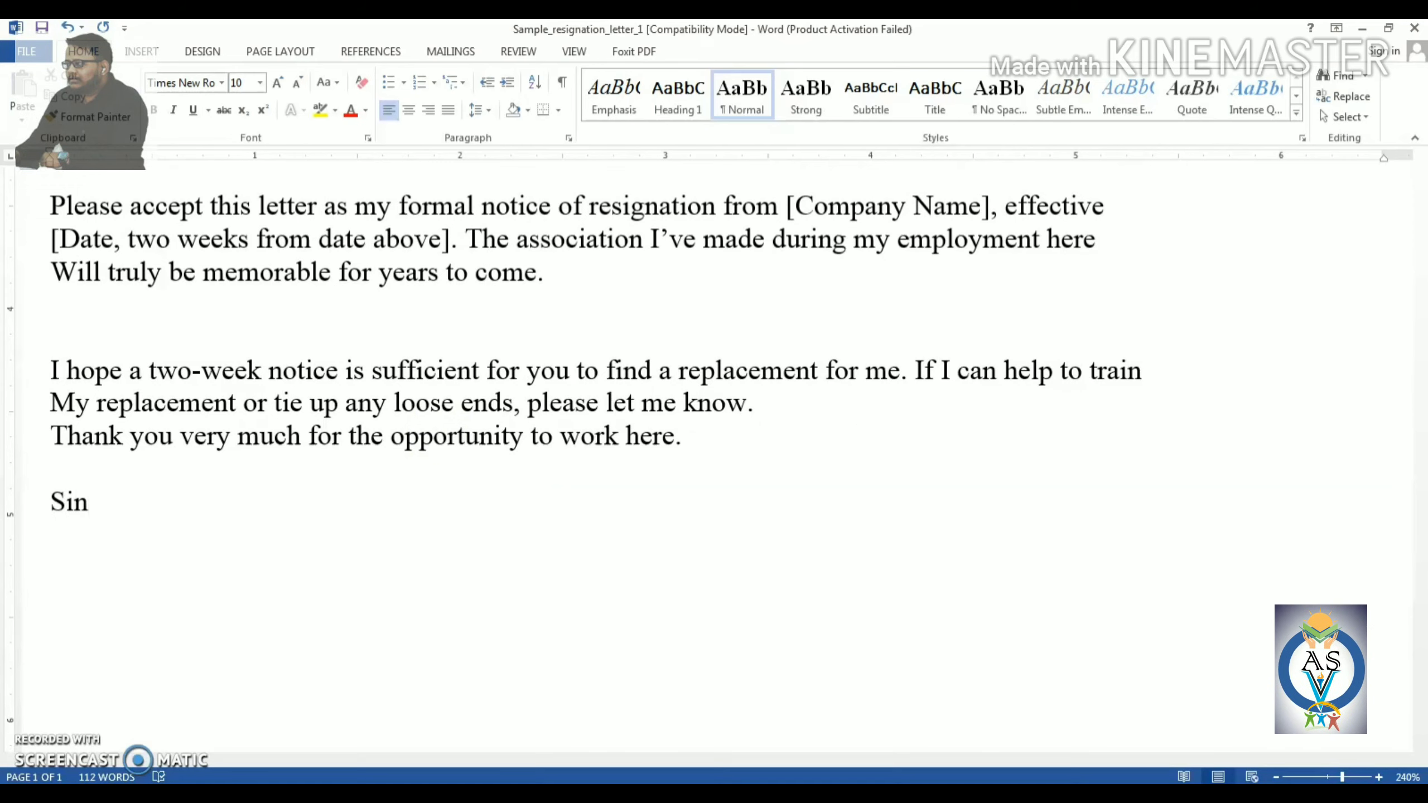
{"action": "type", "text": "cerely,"}
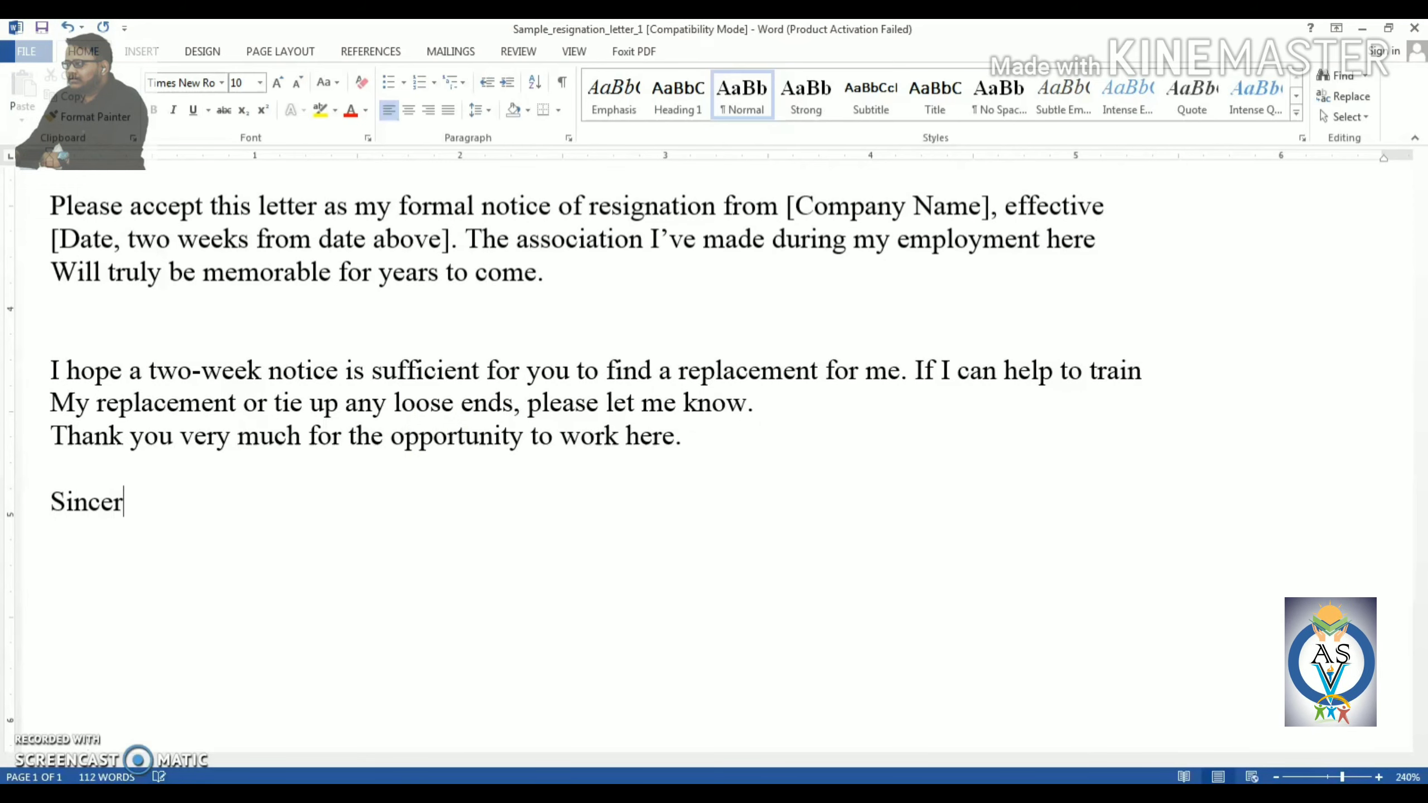
Leave a blank line below the "Sincerely," closing and add the signature placeholder "[sine here]".
{"action": "key", "text": "Return"}
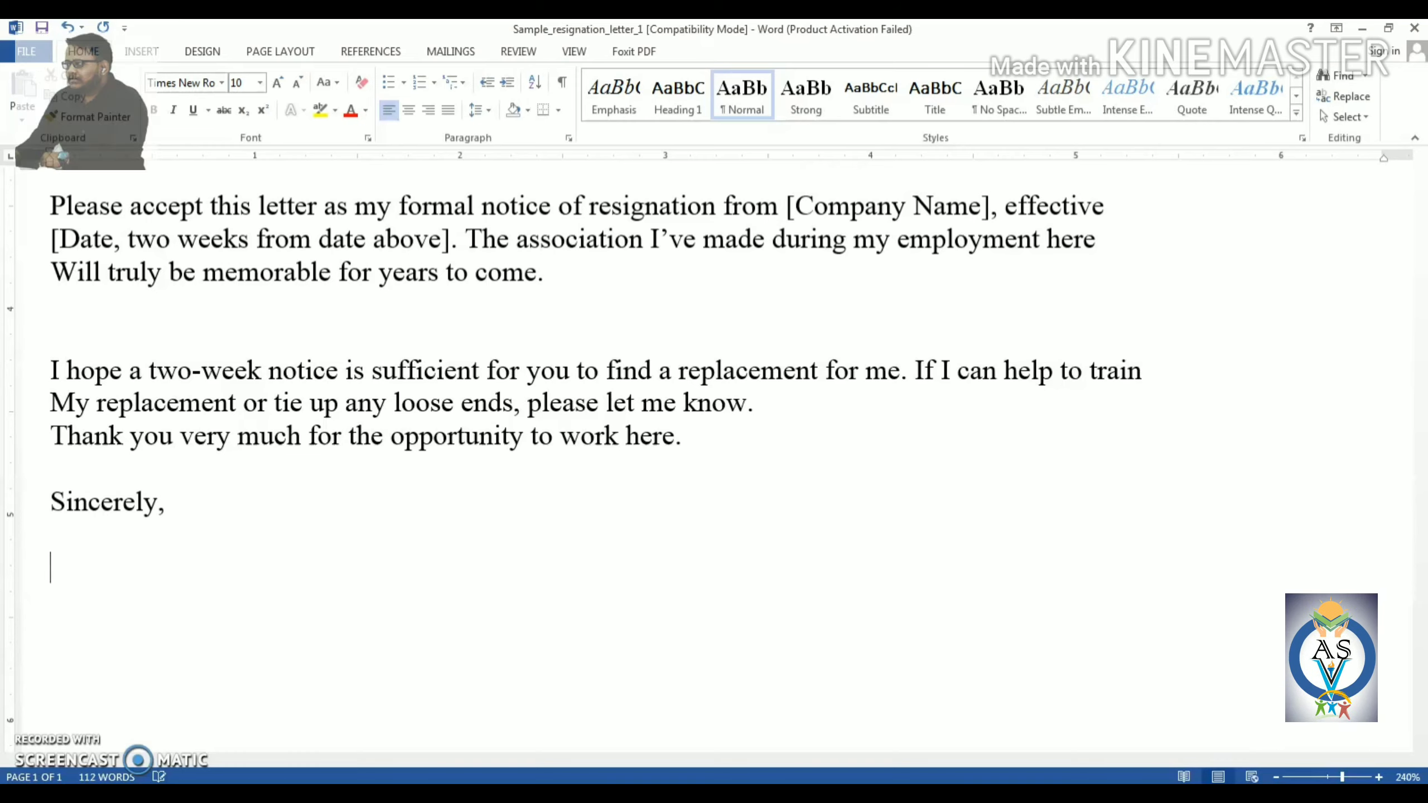
{"action": "type", "text": "["}
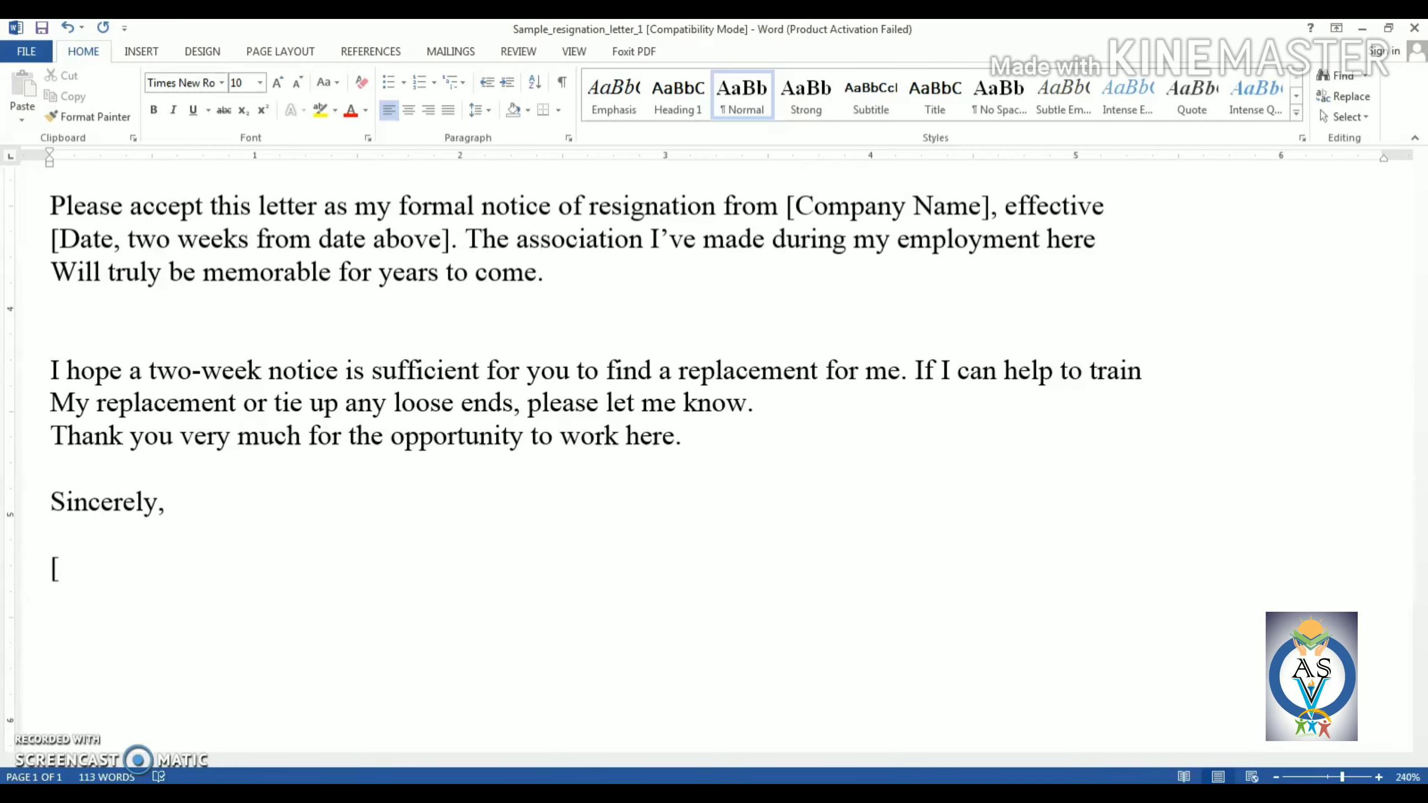
{"action": "type", "text": "sine"}
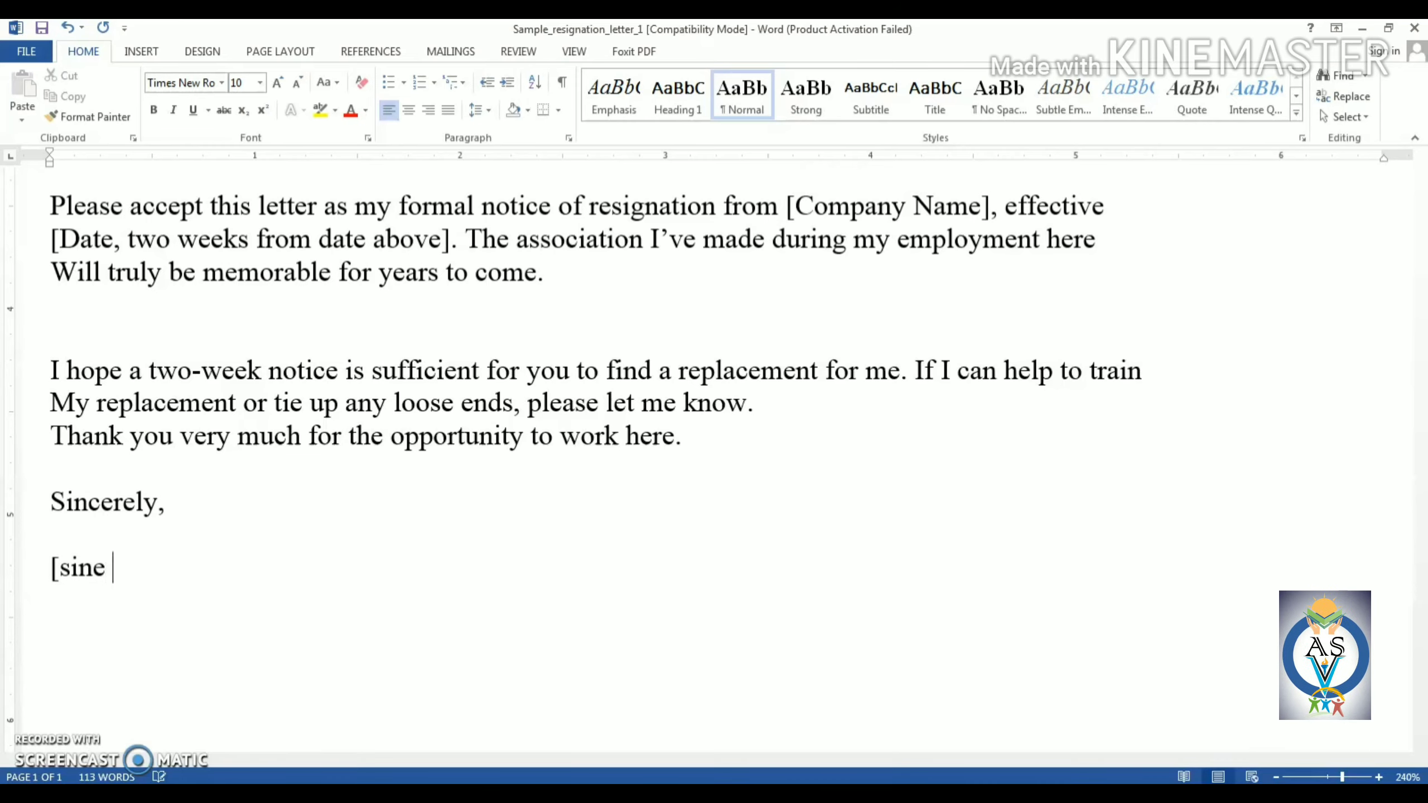
{"action": "type", "text": " here]"}
{"action": "key", "text": "Return"}
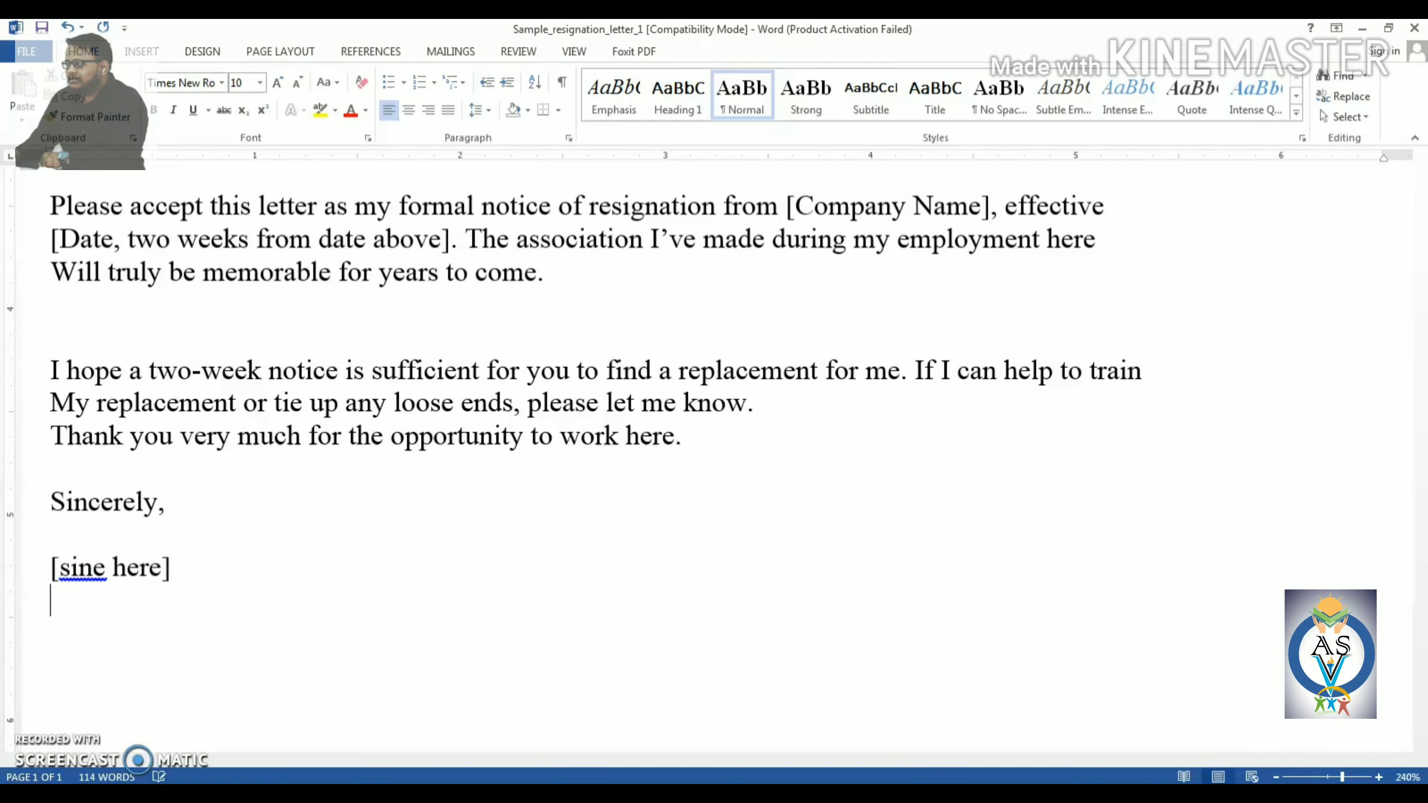
Correct the flagged word in the signature placeholder to "Sine" using the proofing suggestion, and leave a blank line below it.
{"action": "right_click", "coordinate": [84, 568]}
{"action": "left_click", "coordinate": [180, 586]}
{"action": "left_click", "coordinate": [180, 582]}
{"action": "key", "text": "Return"}
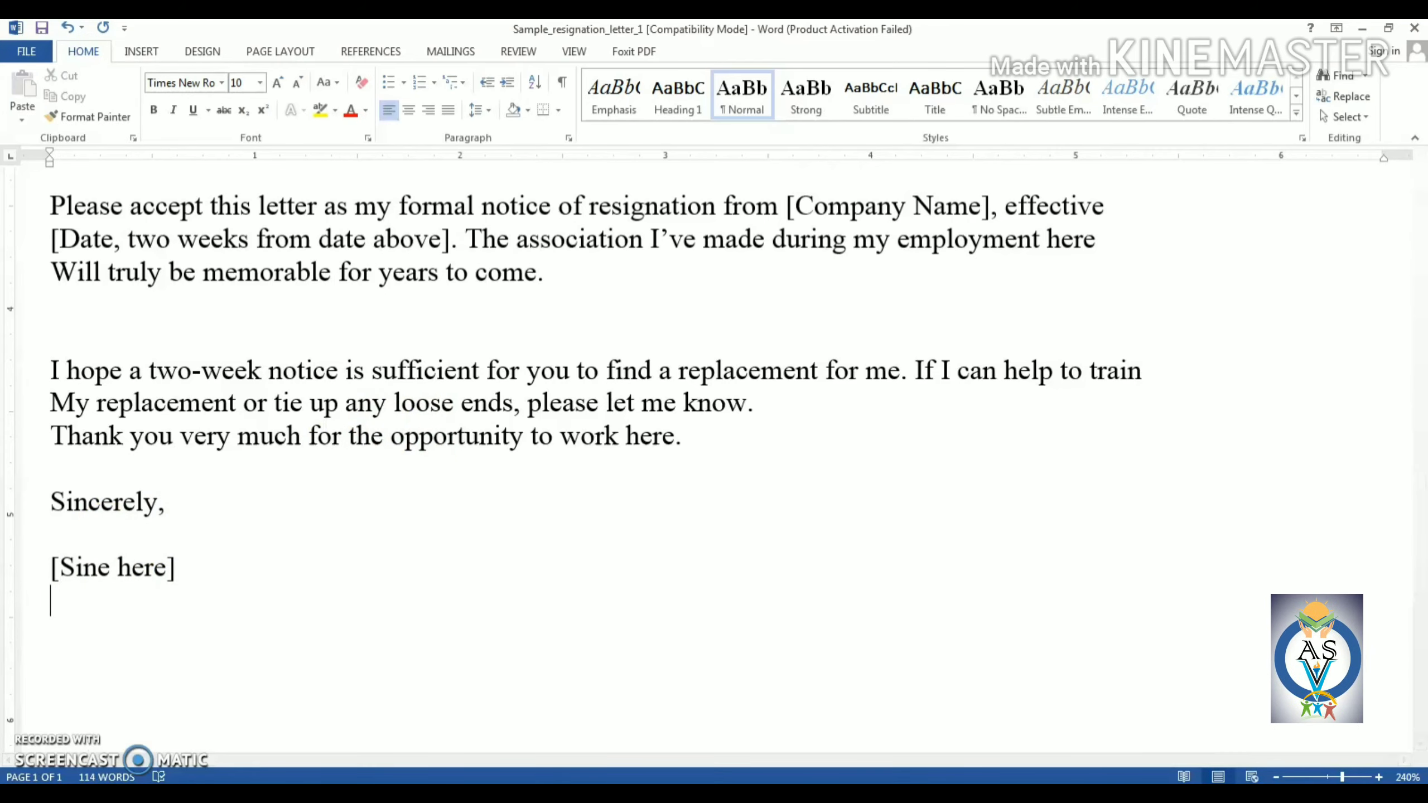
{"action": "type", "text": "["}
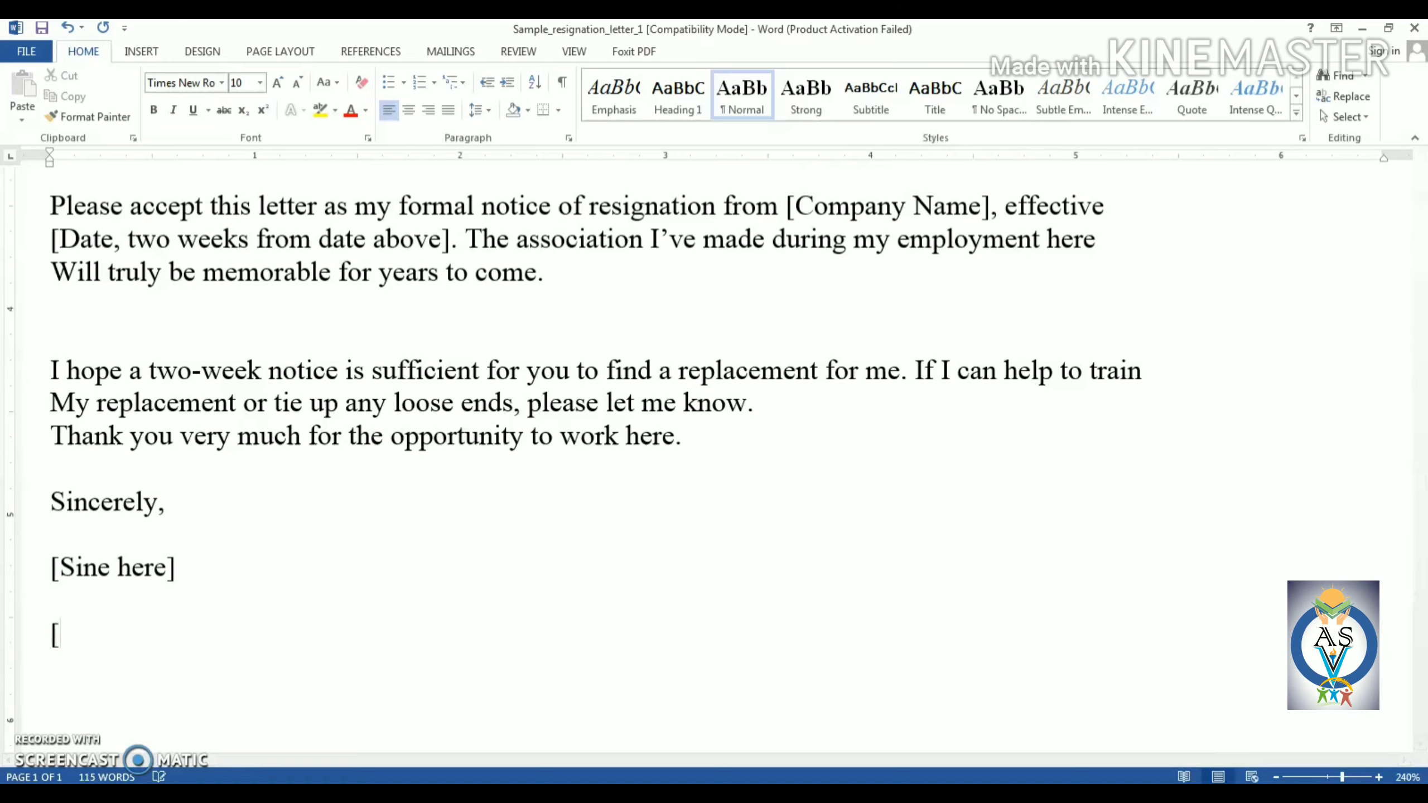
{"action": "type", "text": "your"}
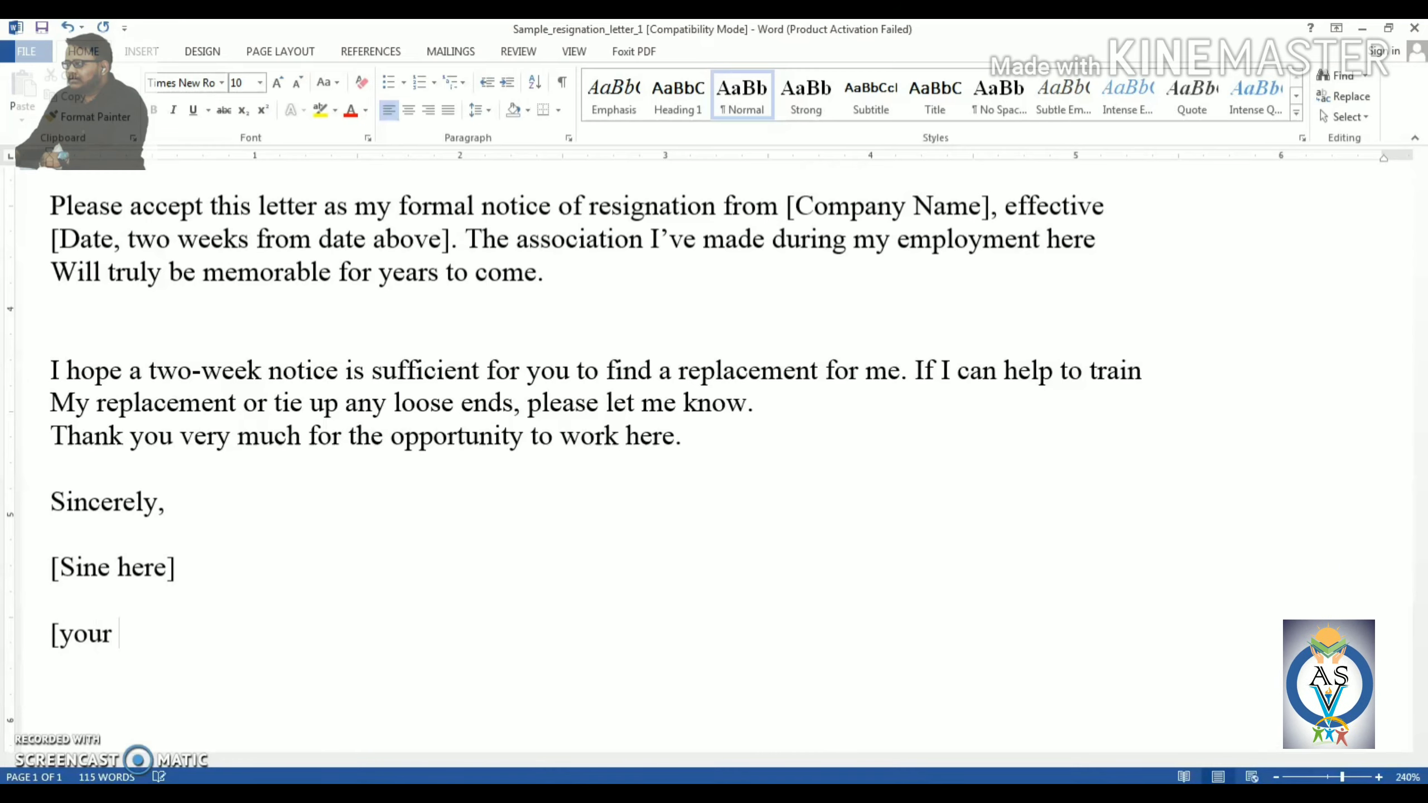
{"action": "key", "text": "BackSpace"}
{"action": "key", "text": "BackSpace"}
{"action": "key", "text": "BackSpace"}
{"action": "key", "text": "BackSpace"}
{"action": "key", "text": "BackSpace"}
Add the placeholder "[Your name,title]" below the signature placeholder and start a new line.
{"action": "type", "text": "["}
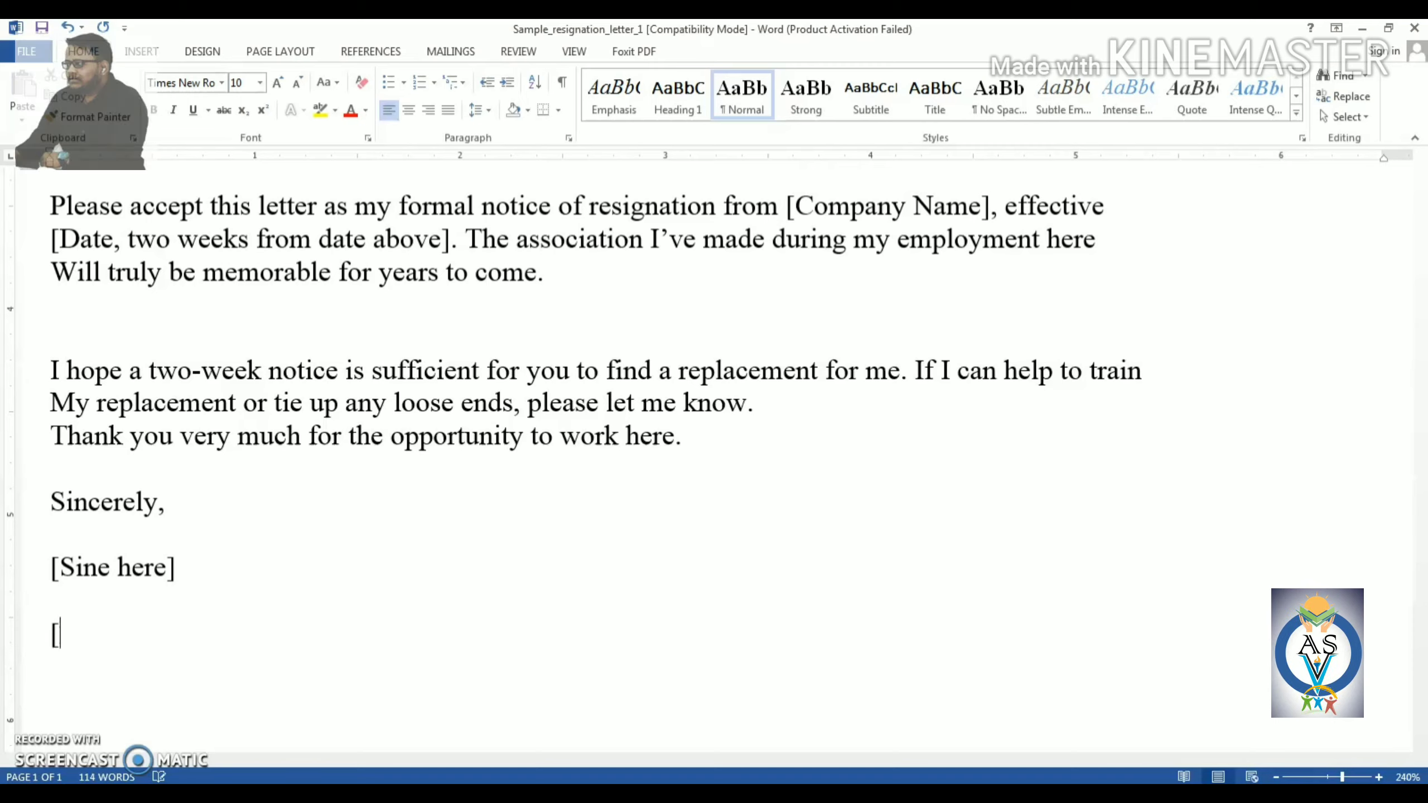
{"action": "type", "text": "You"}
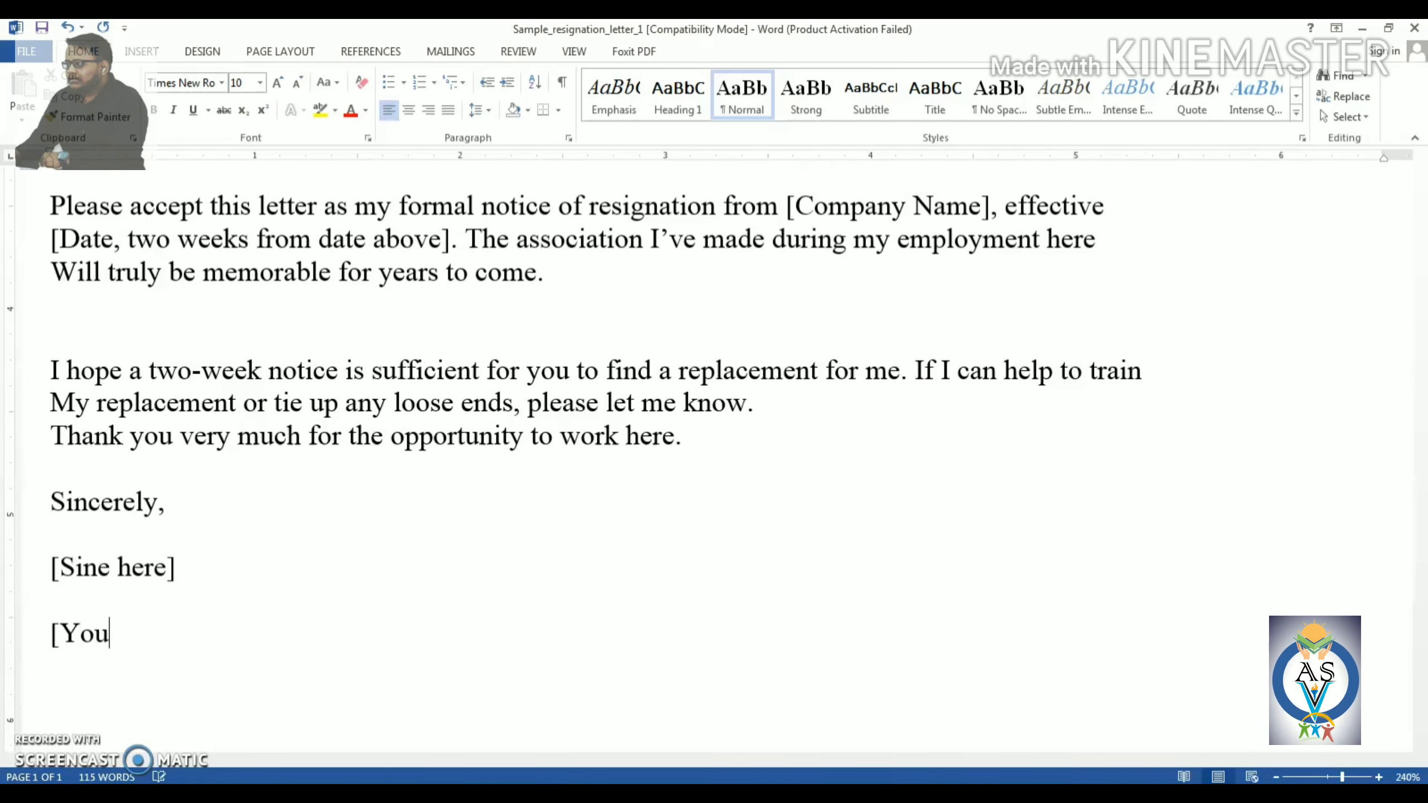
{"action": "type", "text": "r nam"}
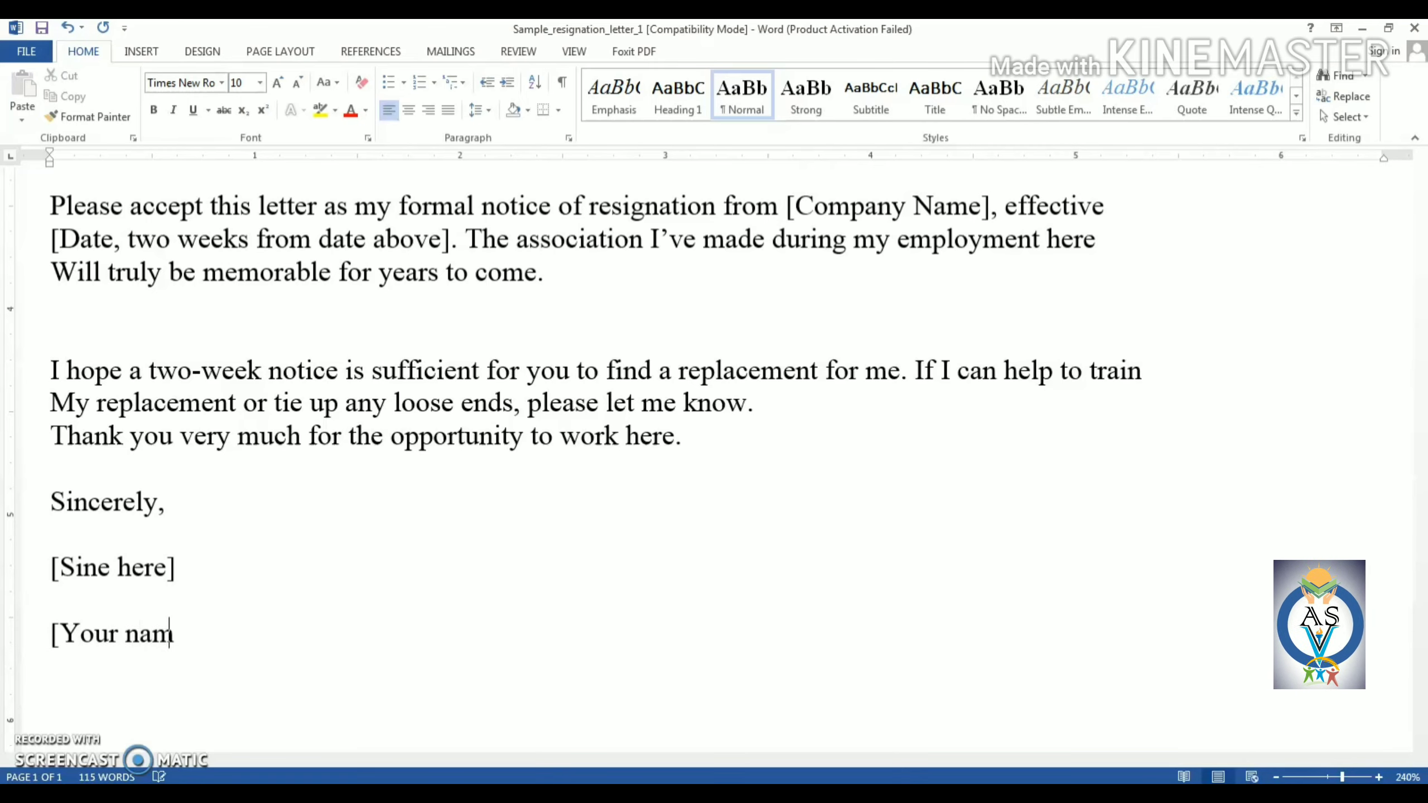
{"action": "type", "text": "e,tit"}
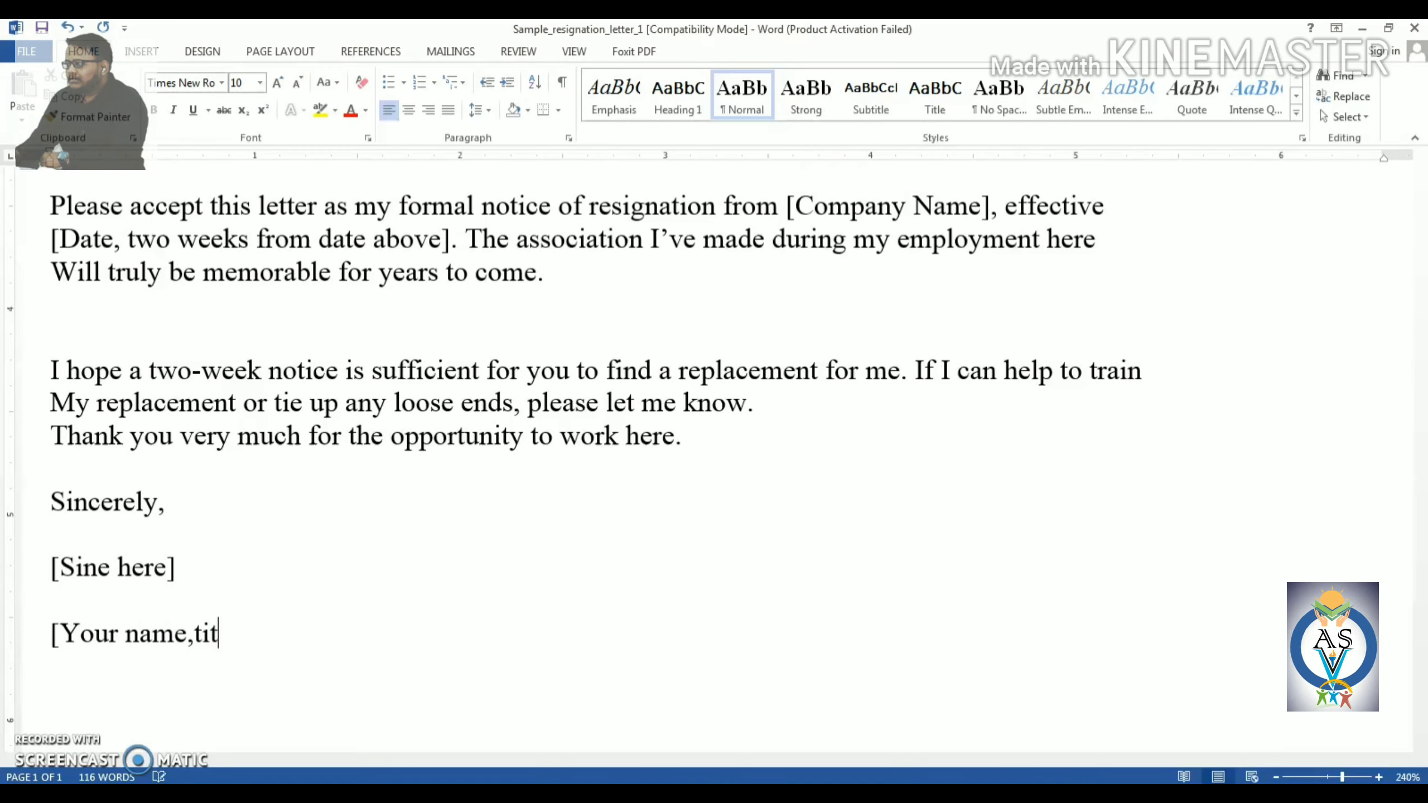
{"action": "type", "text": "le]"}
{"action": "key", "text": "Return"}
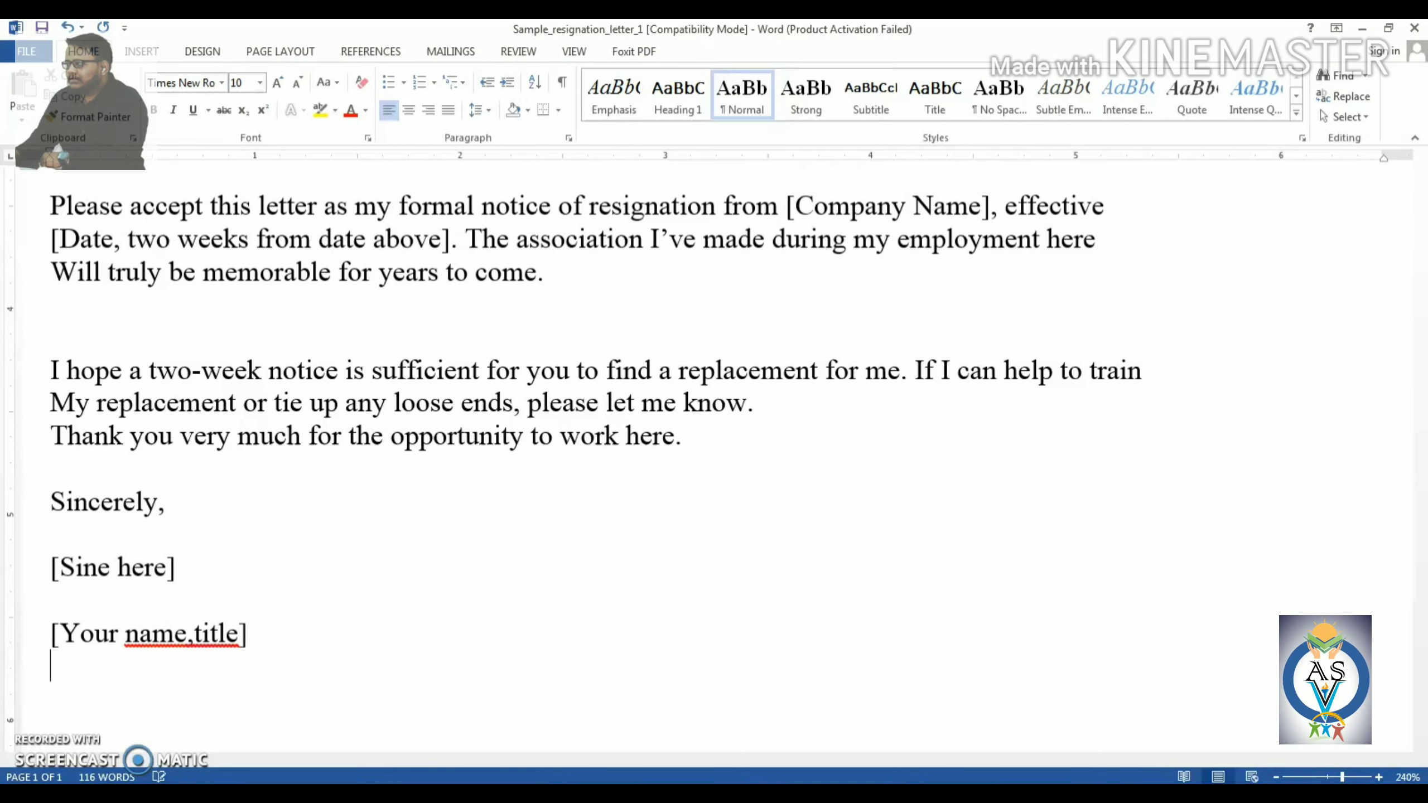
{"action": "type", "text": "cc"}
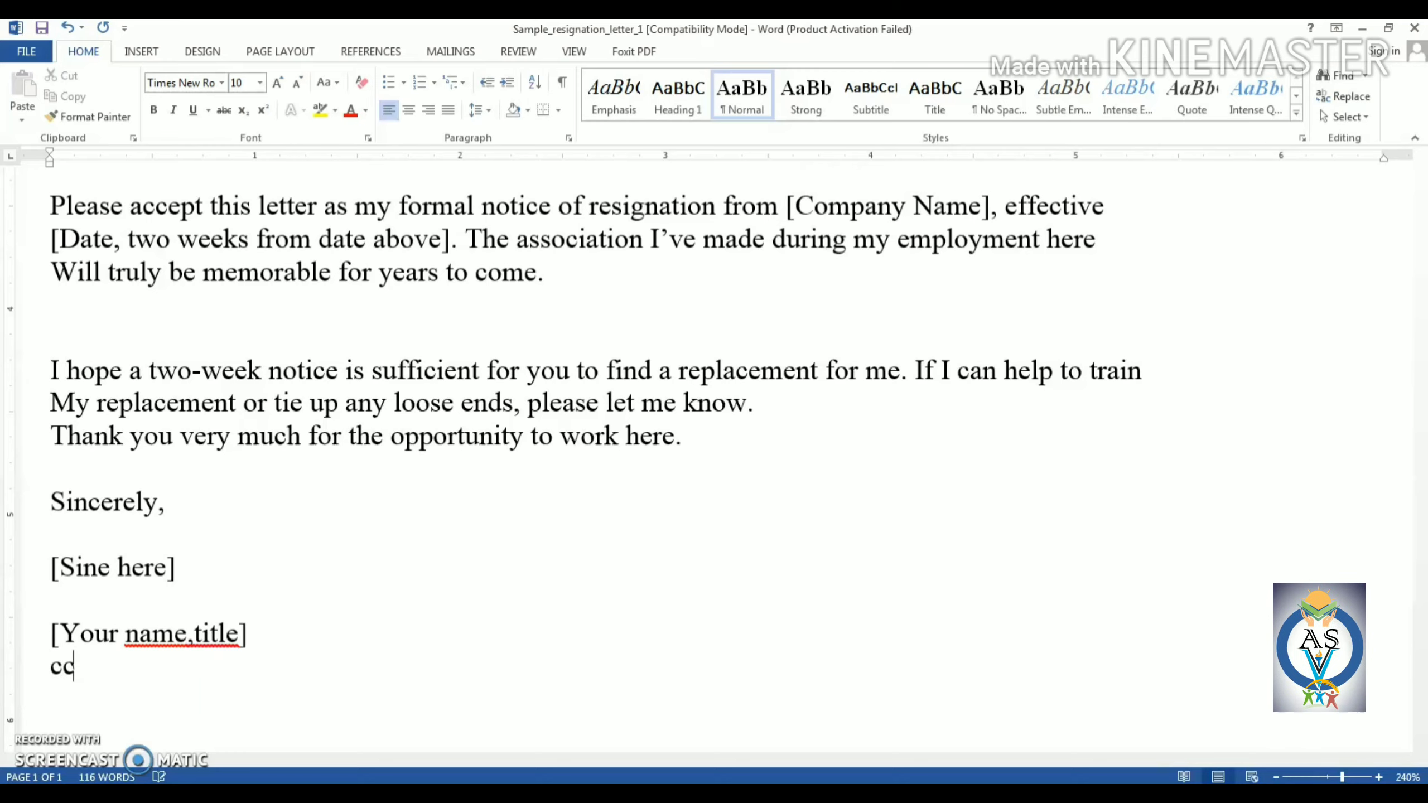
{"action": "key", "text": "BackSpace"}
{"action": "key", "text": "BackSpace"}
Leave a blank line below the name and title placeholder and add "Cc[Name for copies]", with a capital N.
{"action": "key", "text": "Return"}
{"action": "type", "text": "cc"}
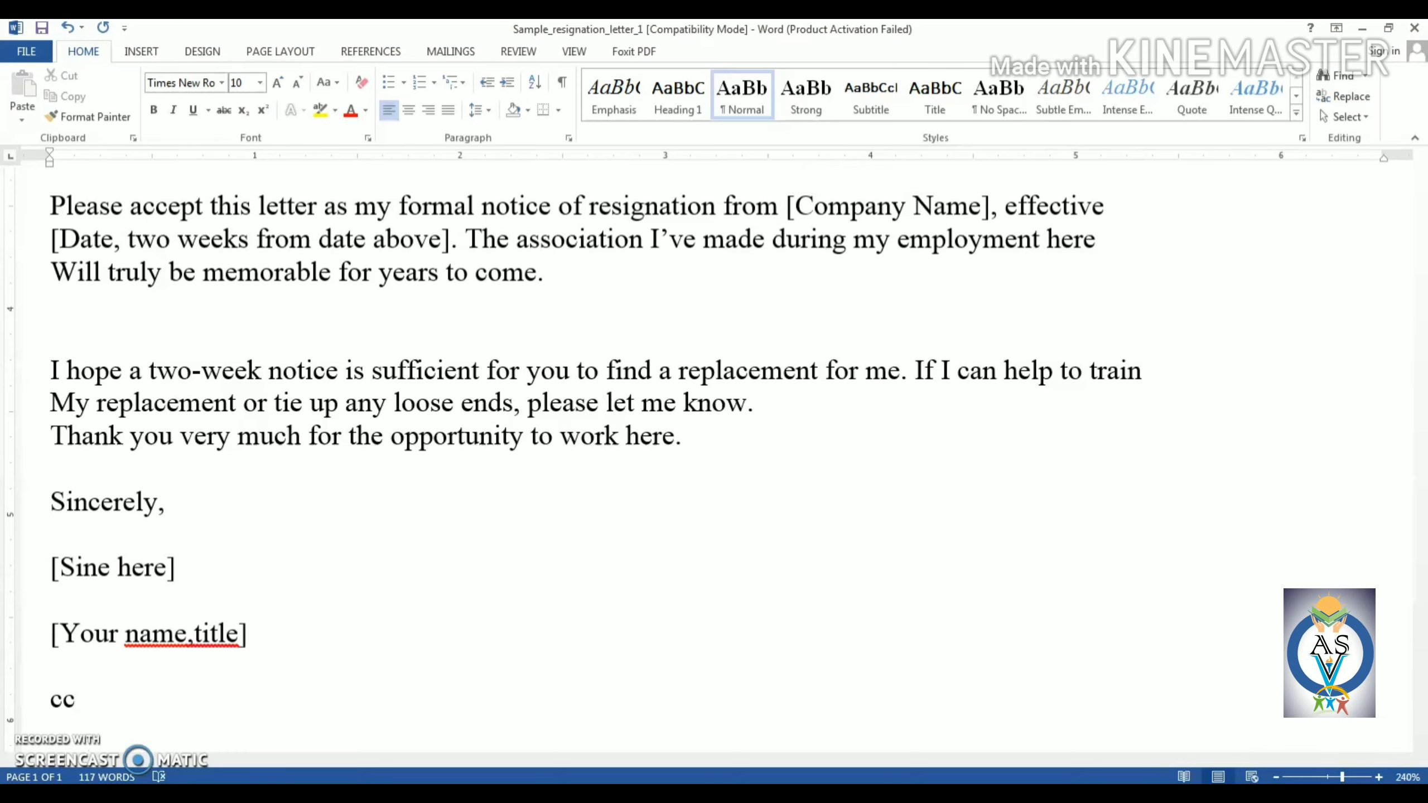
{"action": "type", "text": "[n"}
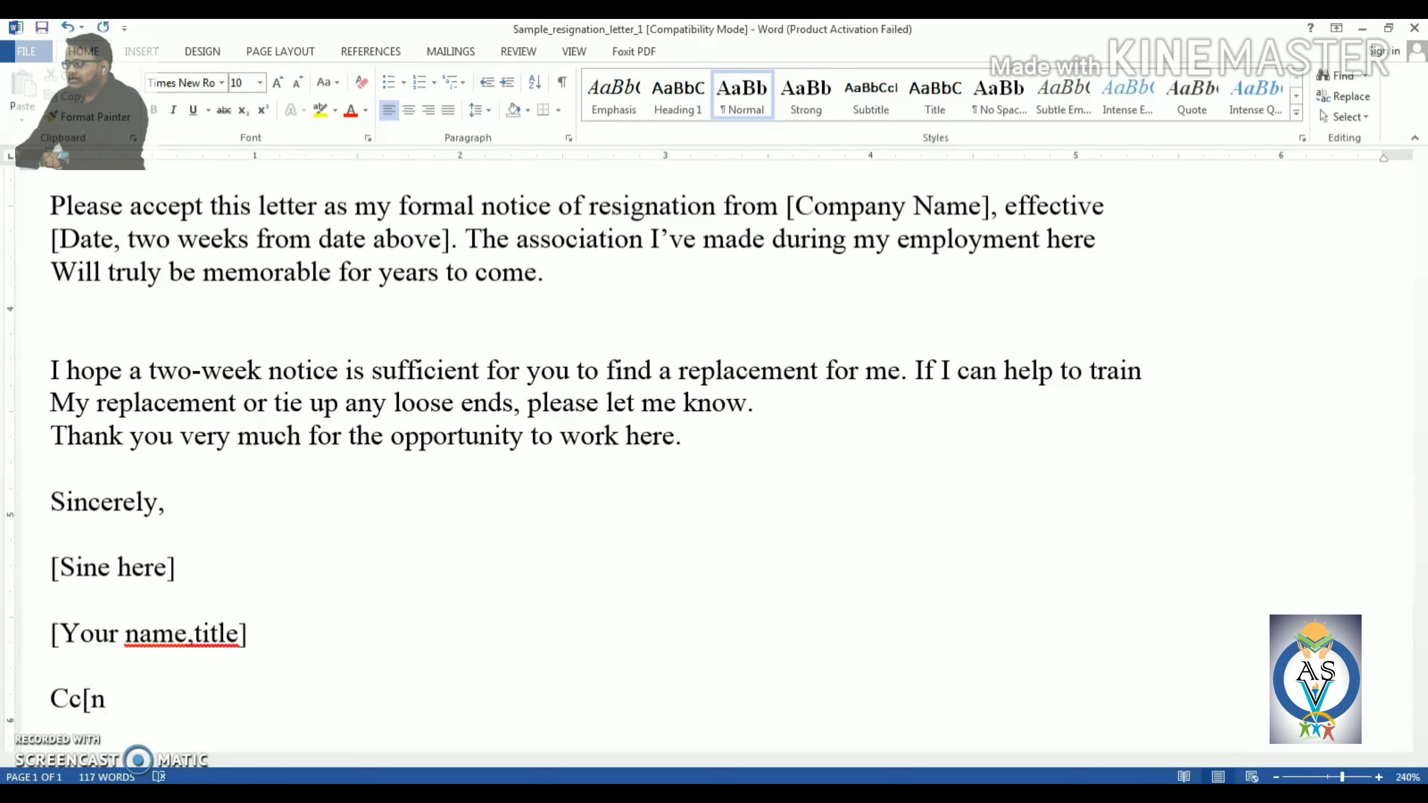
{"action": "key", "text": "BackSpace"}
{"action": "type", "text": "n"}
{"action": "key", "text": "BackSpace"}
{"action": "type", "text": "Na"}
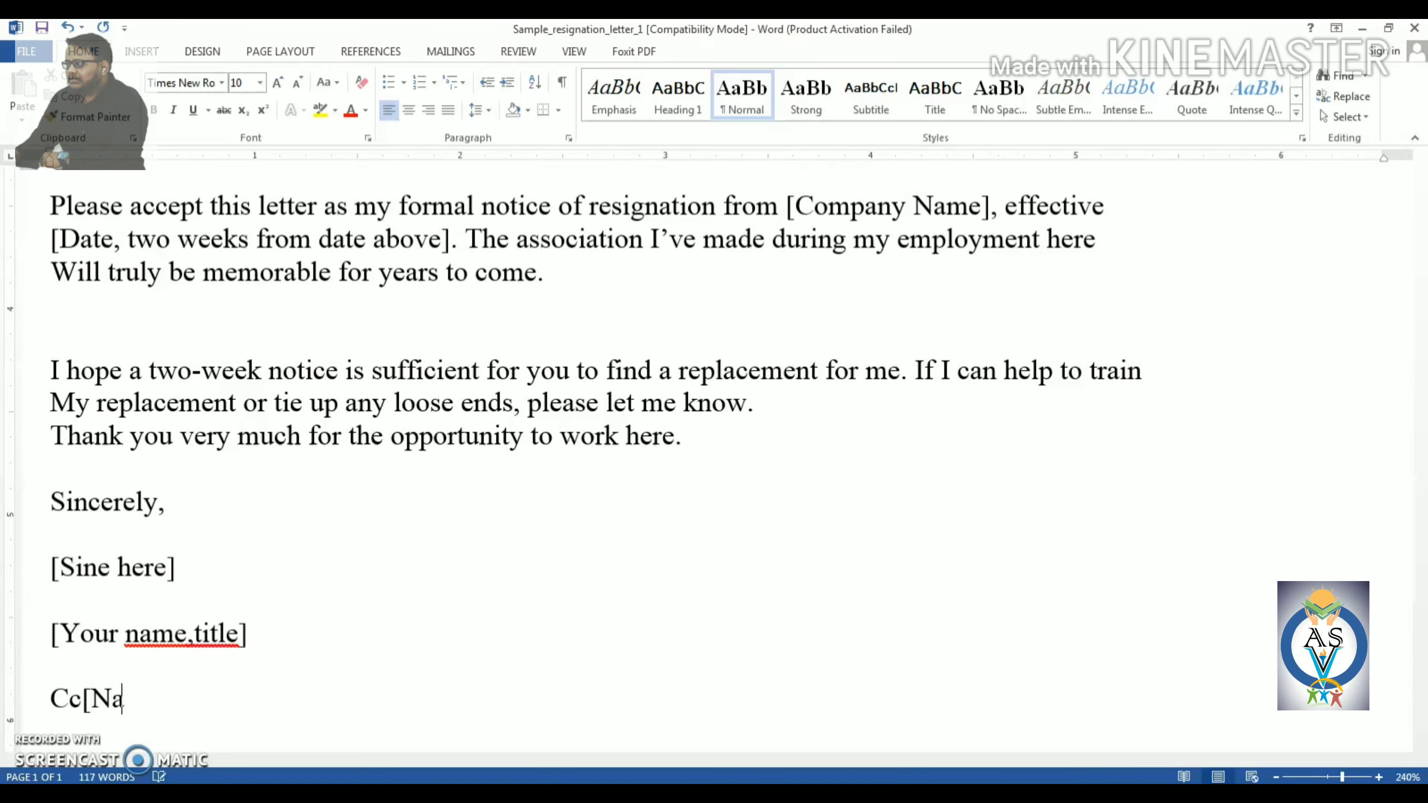
{"action": "type", "text": "me for "}
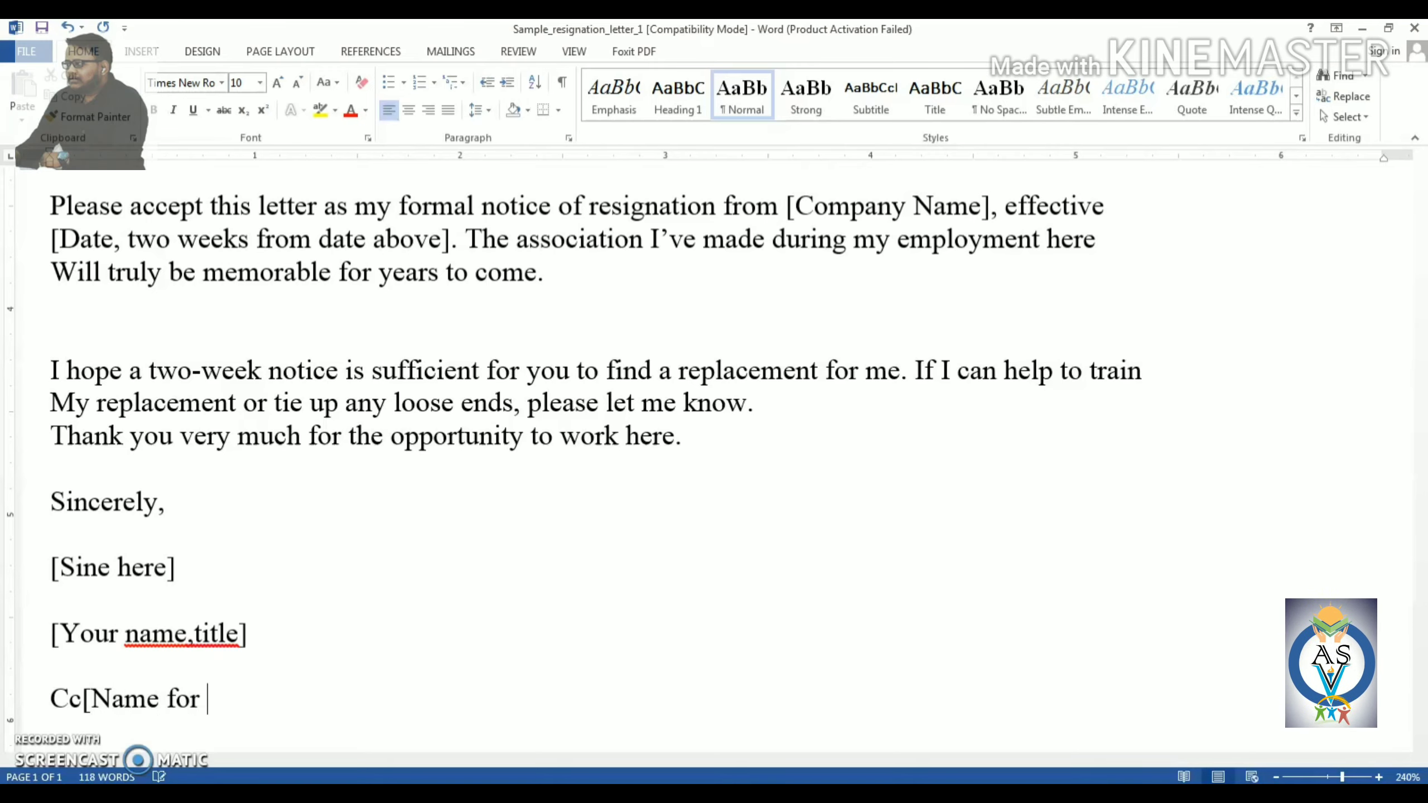
{"action": "type", "text": "copies]"}
Apply the proofing suggestions so the last two lines read "[Your name, title]" and "Cc [Name for copies]".
{"action": "right_click", "coordinate": [168, 642]}
{"action": "left_click", "coordinate": [263, 644]}
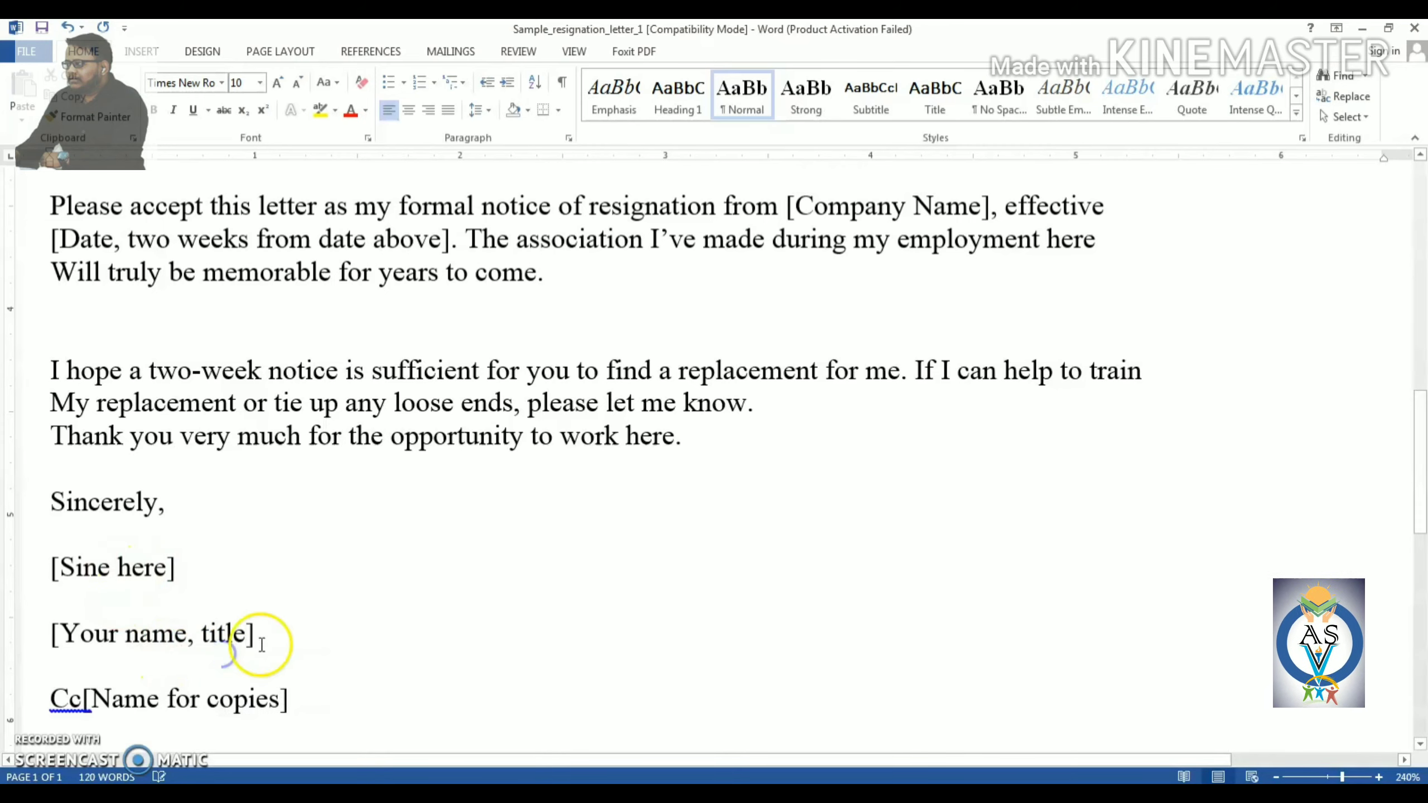
{"action": "right_click", "coordinate": [65, 697]}
{"action": "left_click", "coordinate": [127, 610]}
{"action": "left_click", "coordinate": [259, 663]}
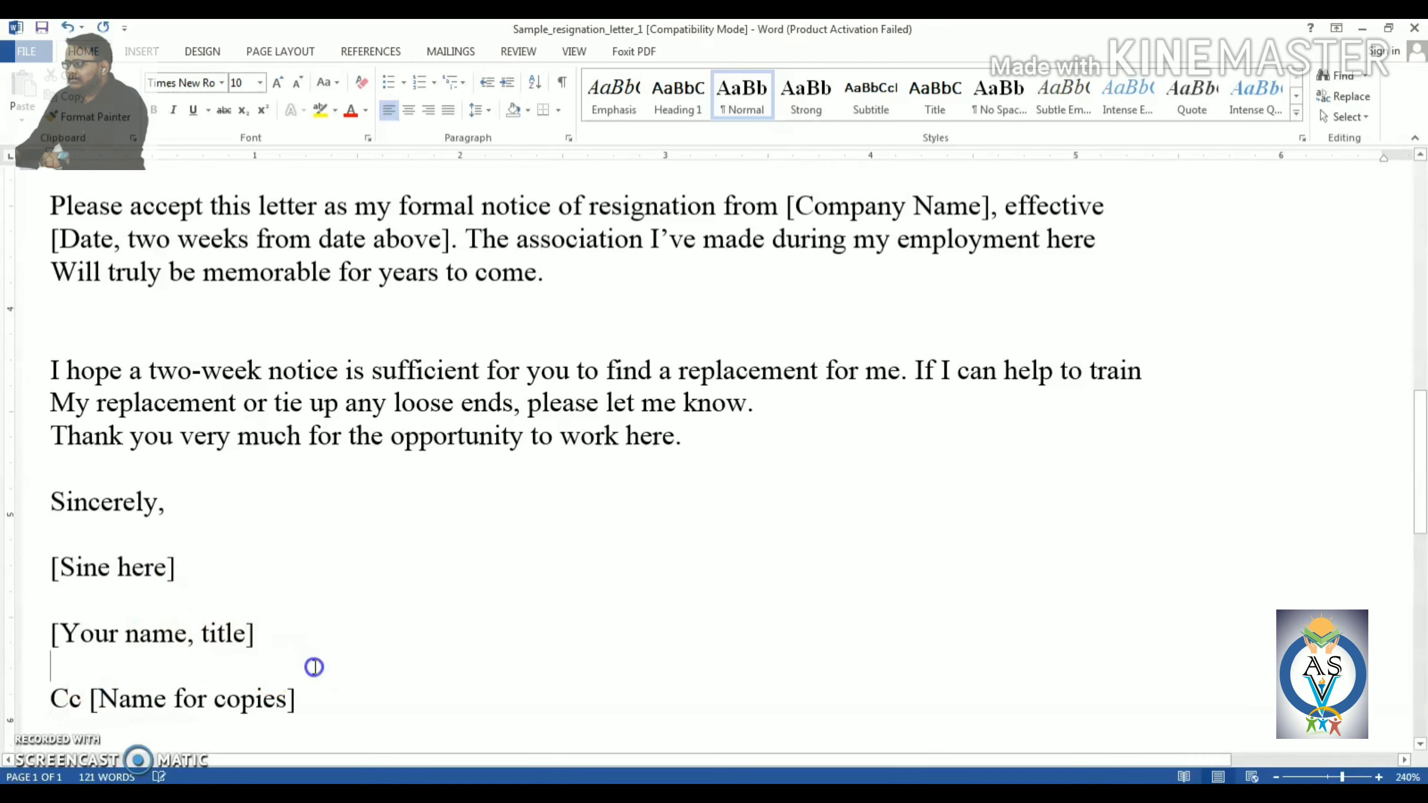
Review the layout of the whole resignation letter from the sender's details to the copies line.
{"action": "scroll", "coordinate": [314, 667], "scroll_direction": "down", "scroll_amount": 10}
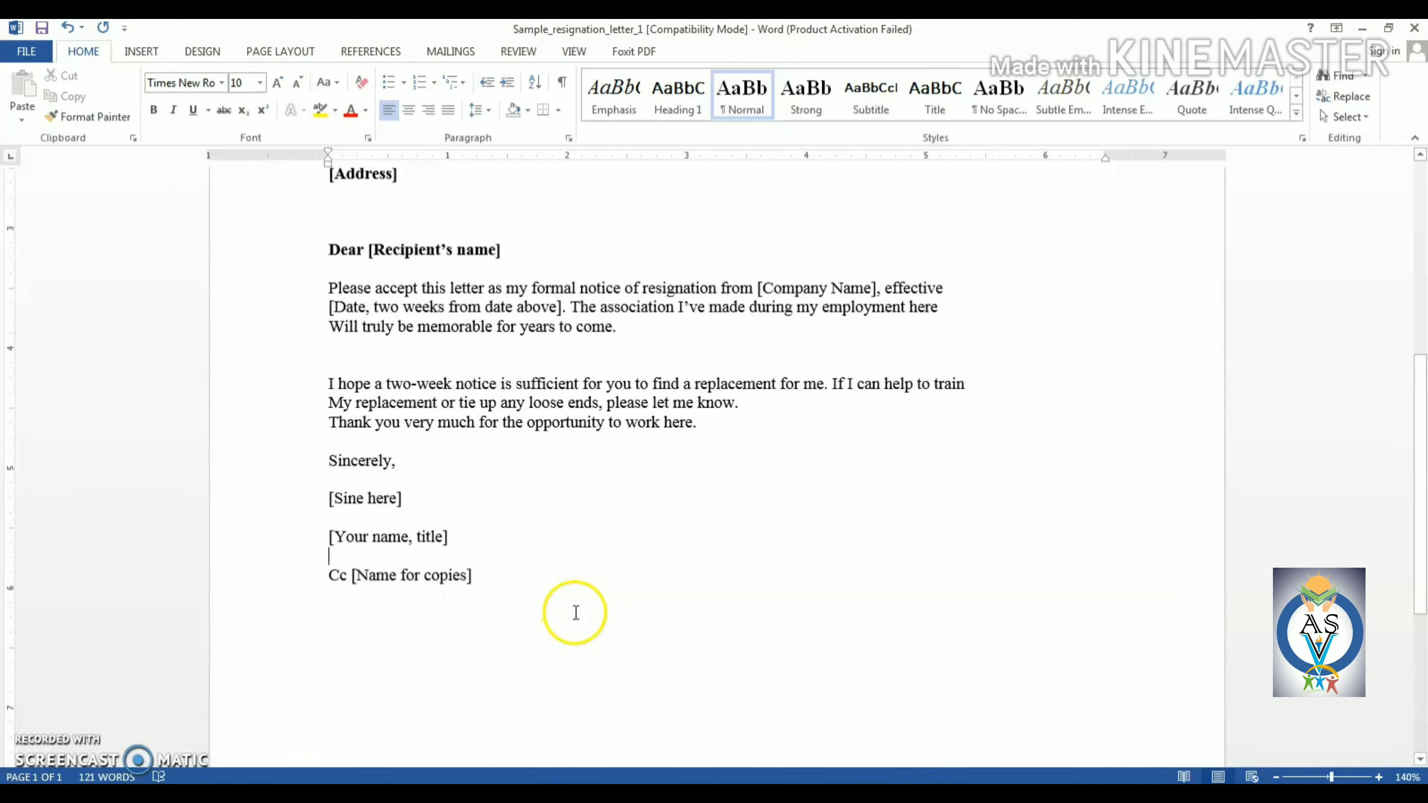
{"action": "scroll", "coordinate": [575, 612], "scroll_direction": "down", "scroll_amount": 2}
{"action": "scroll", "coordinate": [567, 609], "scroll_direction": "up", "scroll_amount": 3}
{"action": "scroll", "coordinate": [696, 601], "scroll_direction": "down", "scroll_amount": 1}
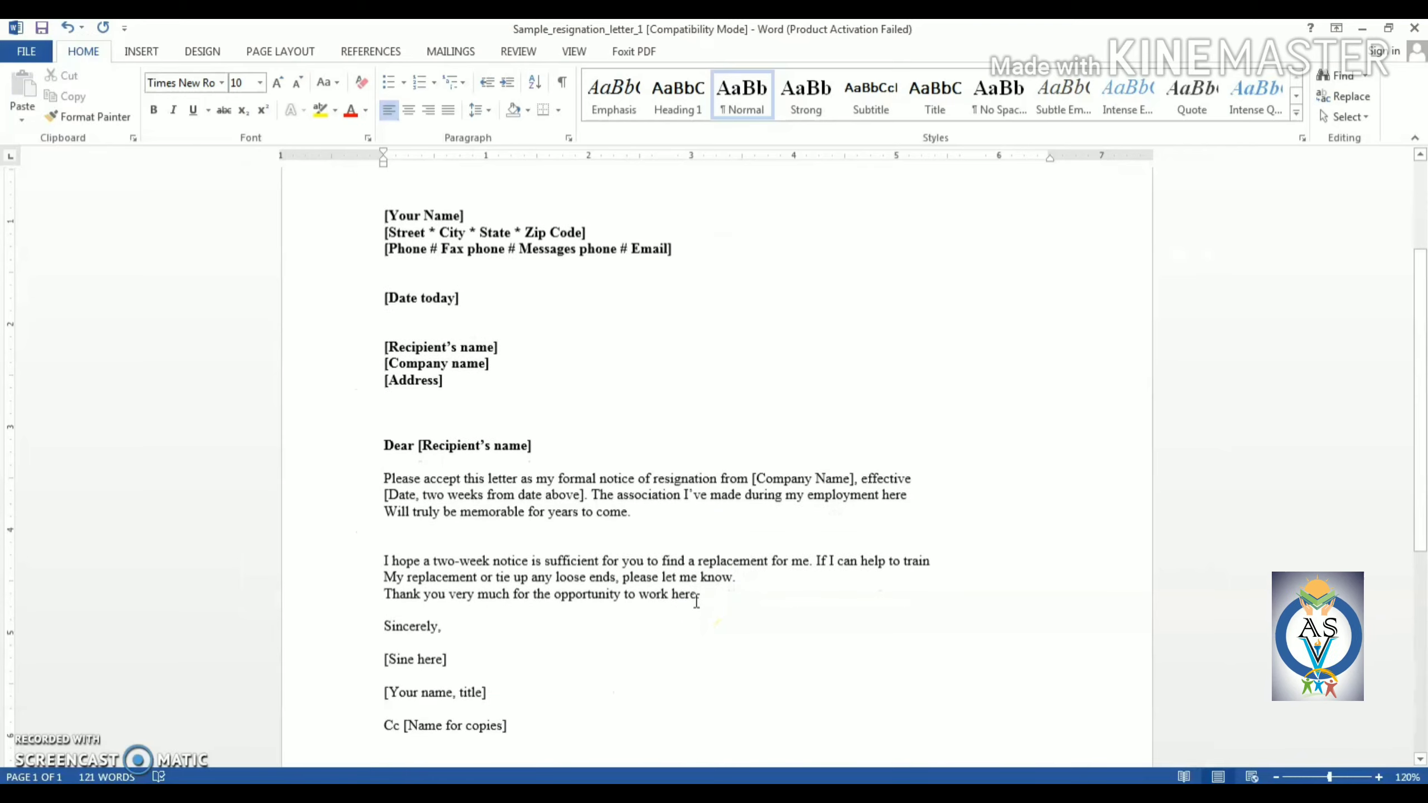
{"action": "scroll", "coordinate": [696, 600], "scroll_direction": "up", "scroll_amount": 1}
{"action": "scroll", "coordinate": [695, 600], "scroll_direction": "down", "scroll_amount": 1}
{"action": "left_click", "coordinate": [731, 614]}
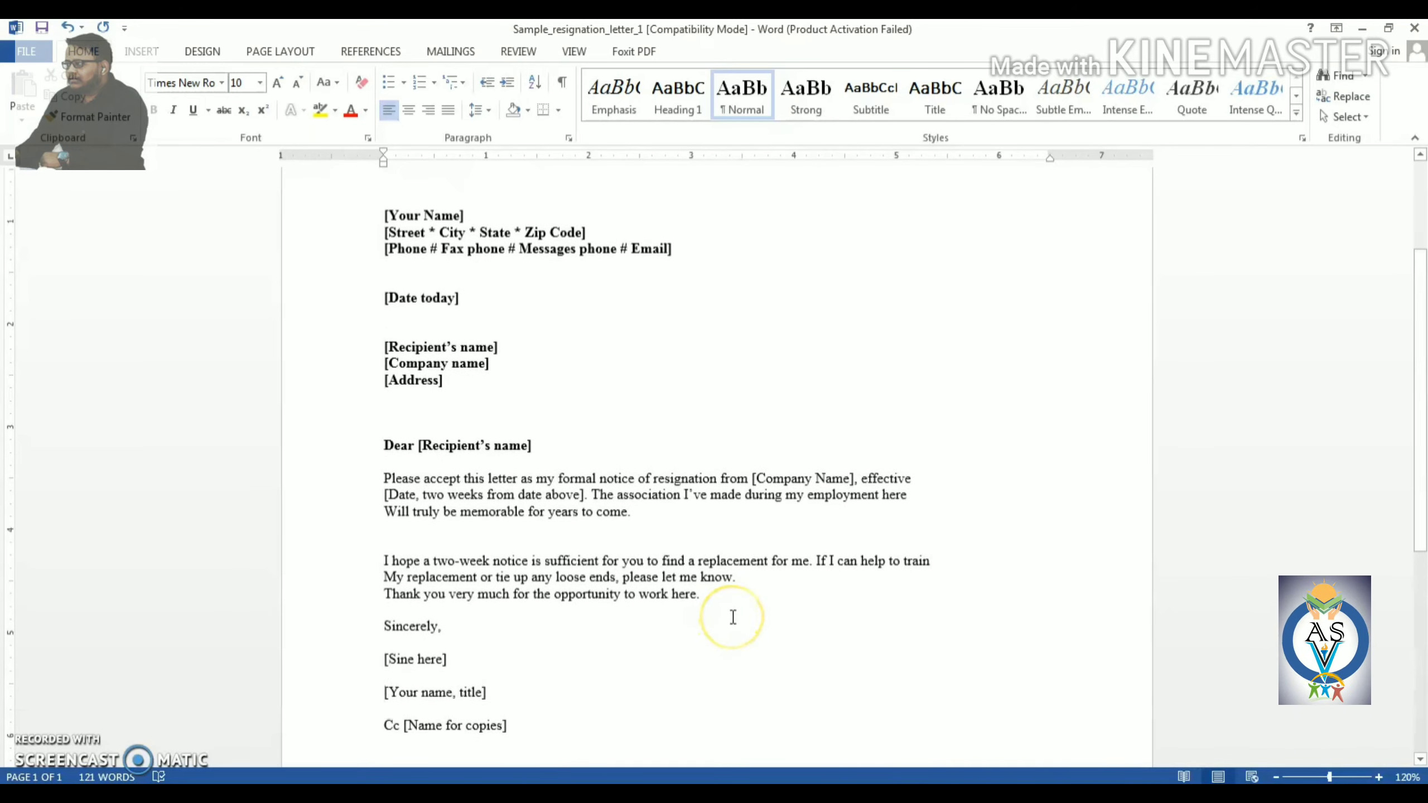
{"action": "scroll", "coordinate": [733, 618], "scroll_direction": "down", "scroll_amount": 1}
{"action": "scroll", "coordinate": [733, 618], "scroll_direction": "up", "scroll_amount": 4}
{"action": "scroll", "coordinate": [734, 618], "scroll_direction": "down", "scroll_amount": 1}
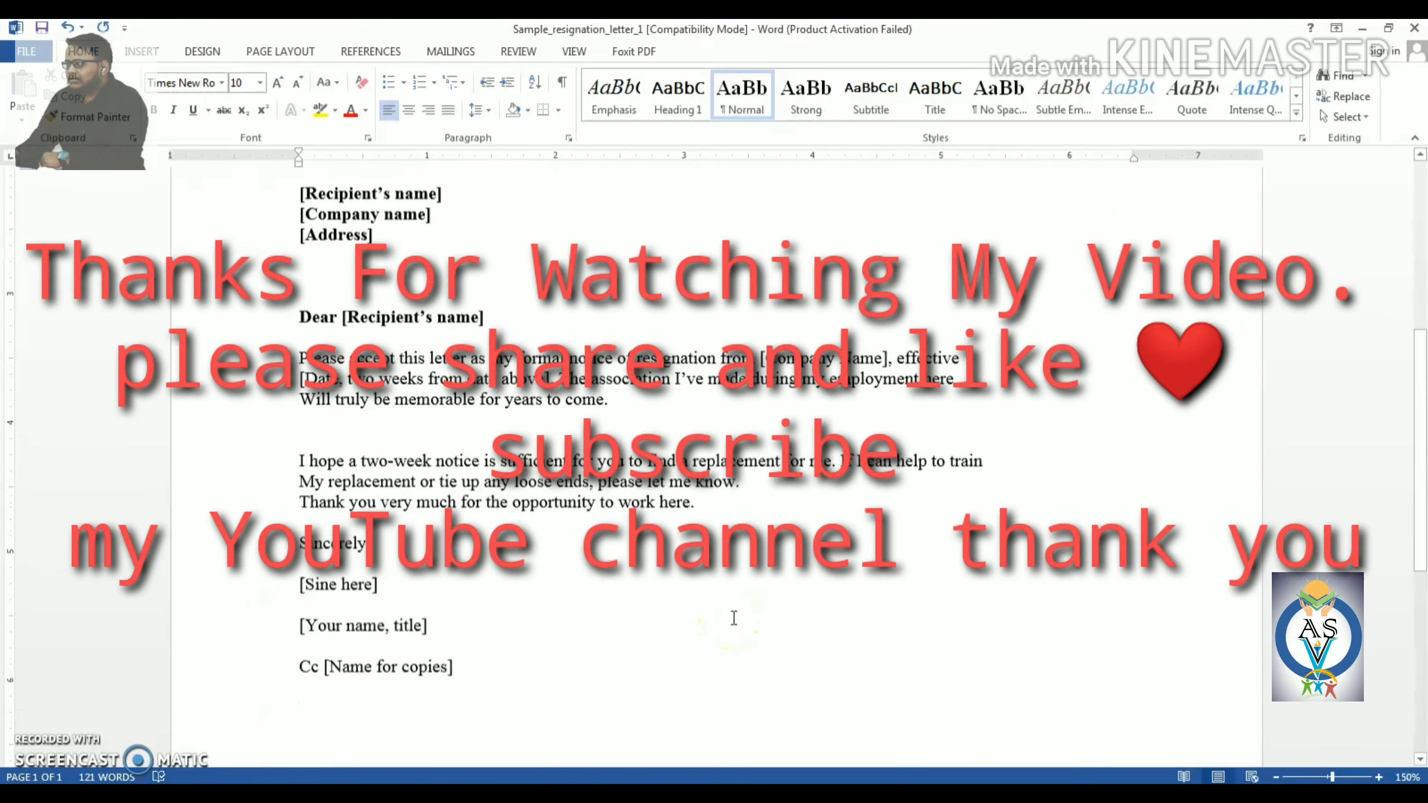